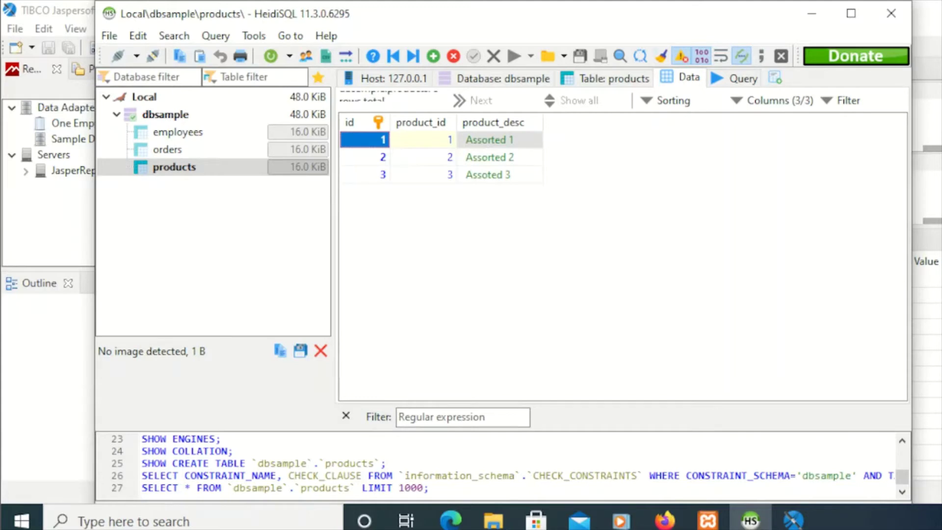
Back in Jaspersoft Studio, start a new project from the File menu and position the wizard
key("alt+Tab")
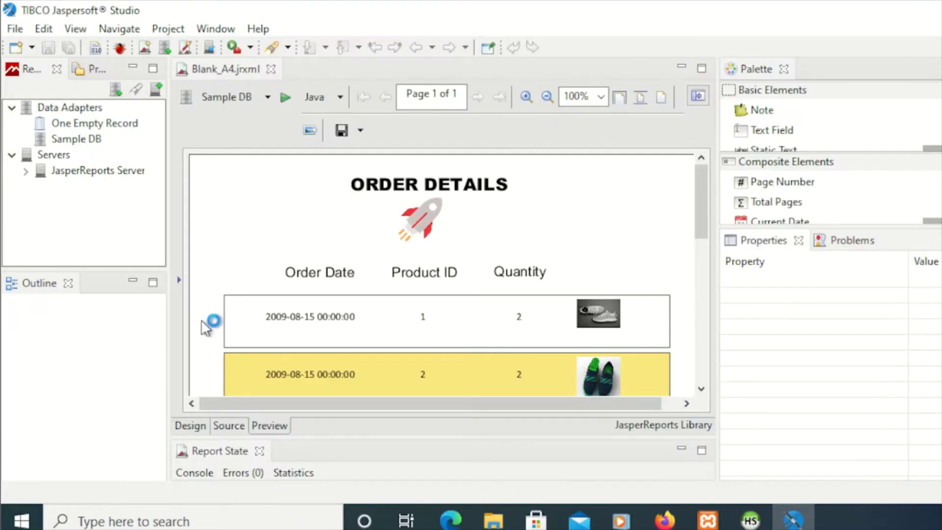
left_click(15, 28)
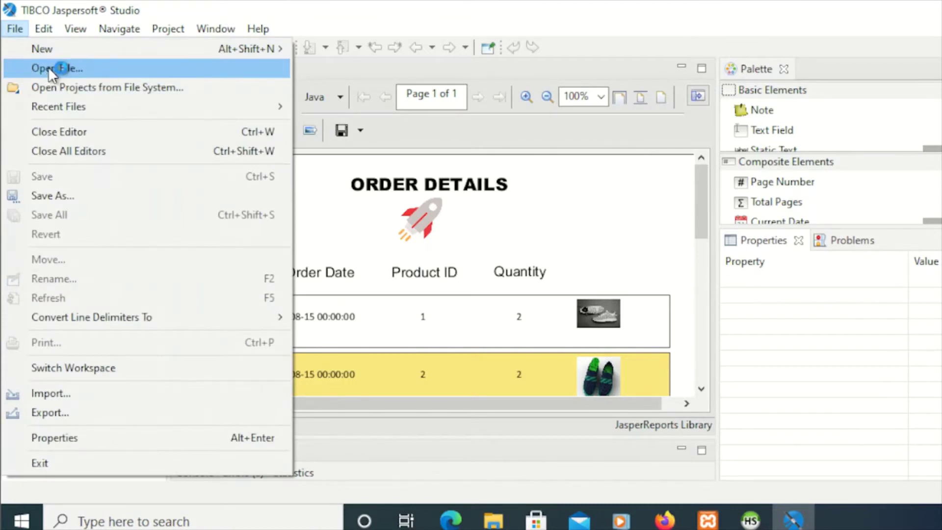
mouse_move(49, 47)
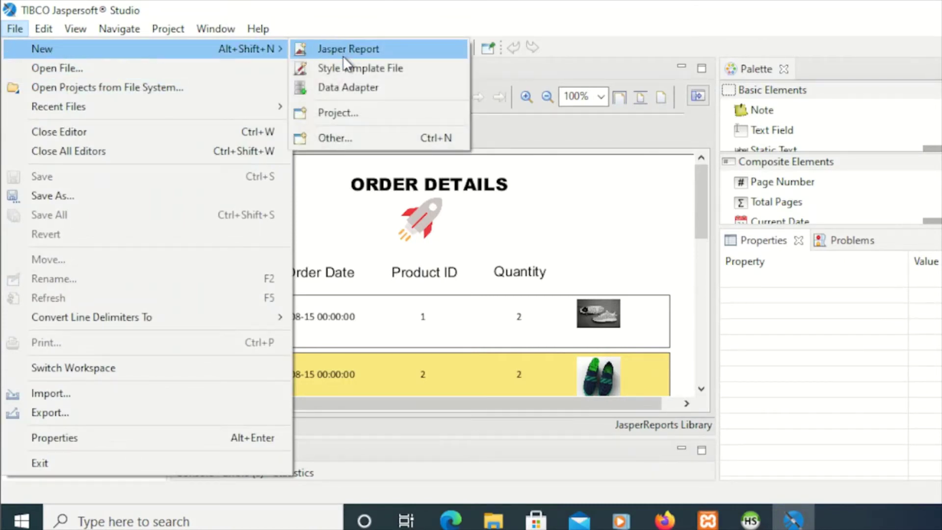
left_click(337, 114)
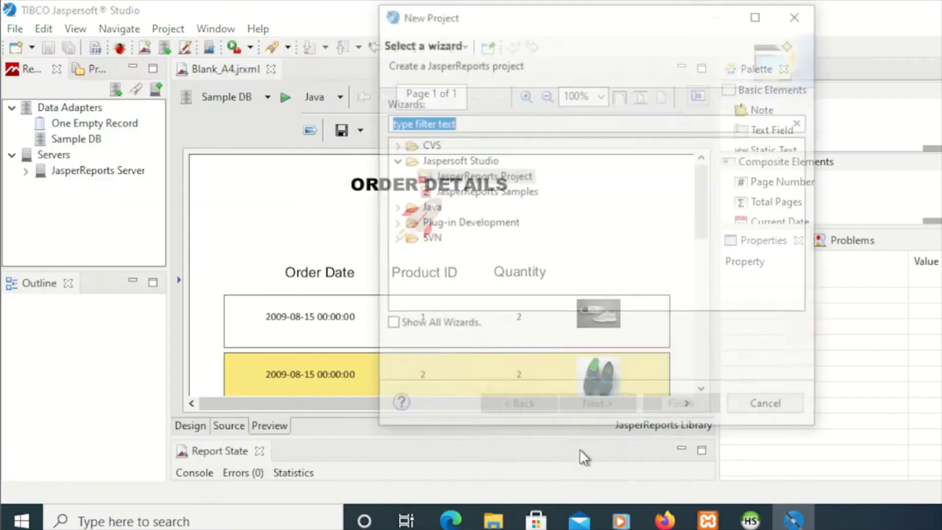
left_click_drag(519, 19, 413, 14)
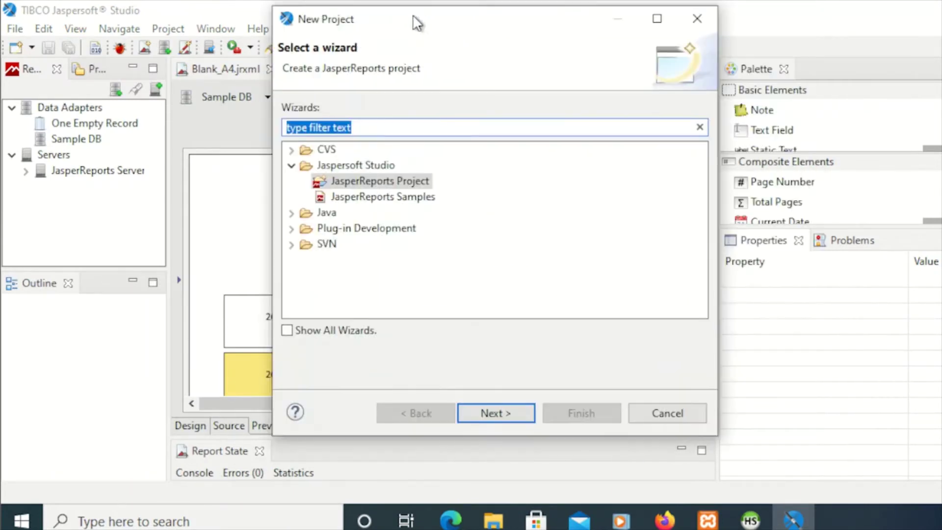
double_click(413, 15)
key("super+Down")
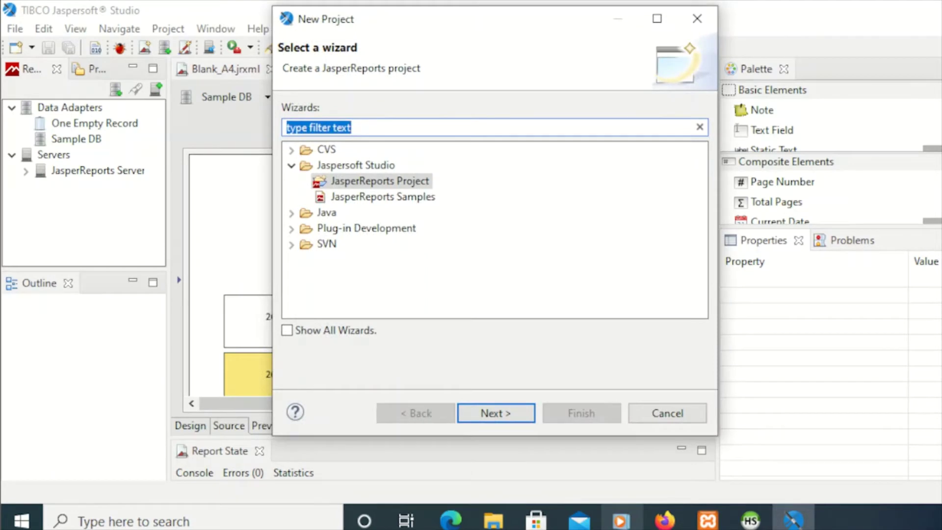
left_click_drag(385, 19, 346, 15)
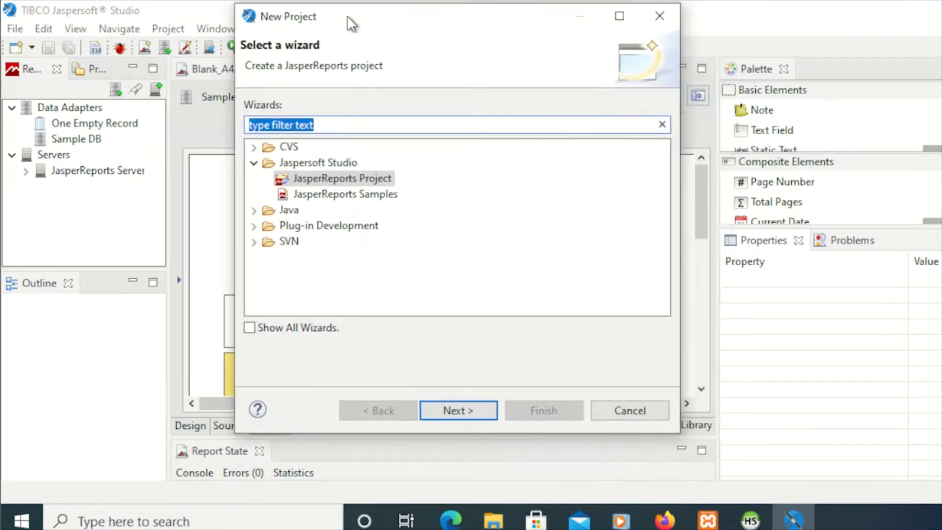
Create a JasperReports Project named Products
left_click(319, 178)
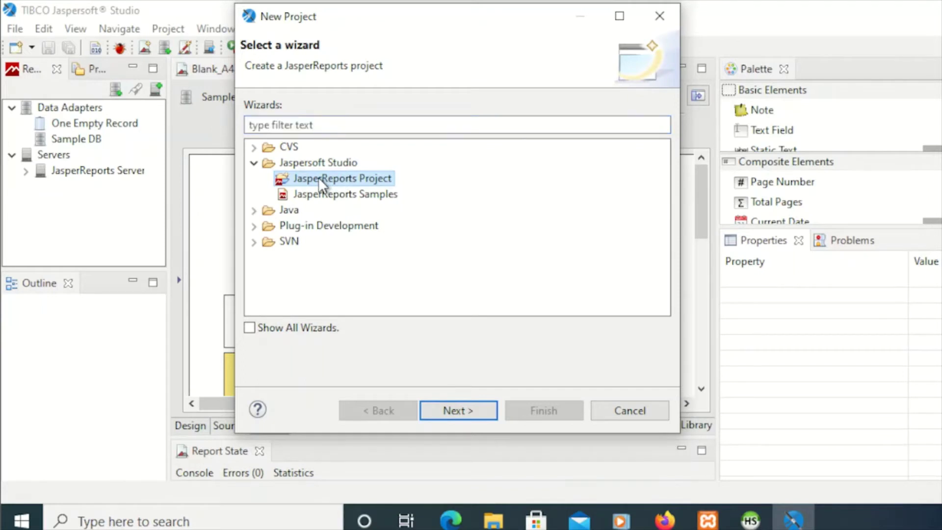
left_click(455, 411)
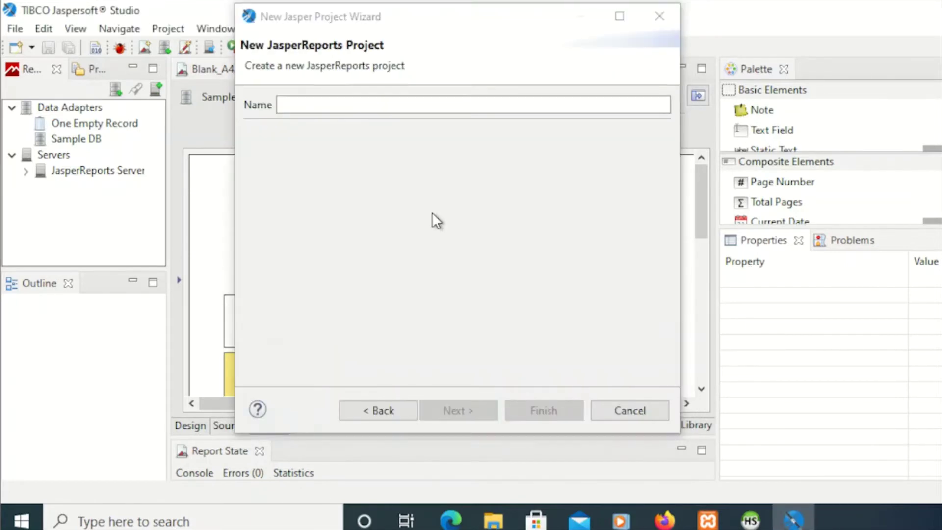
left_click(290, 103)
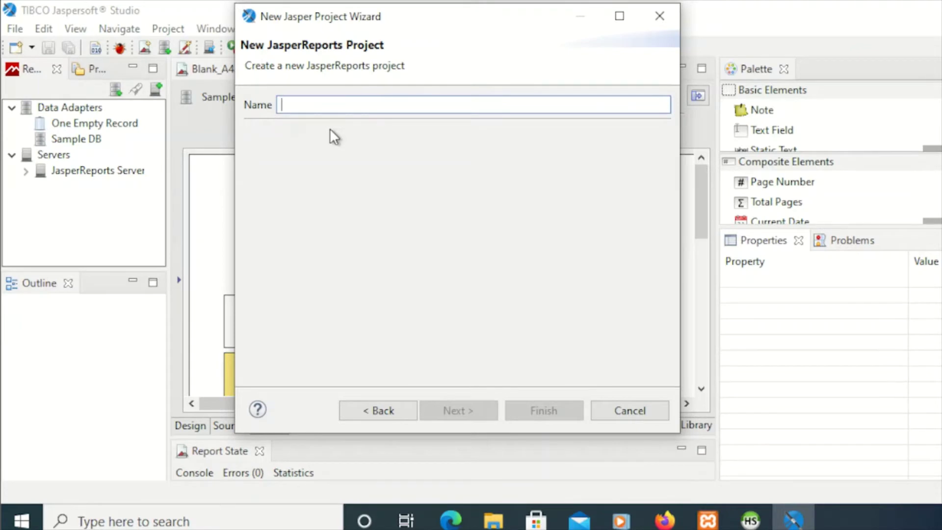
type("Product")
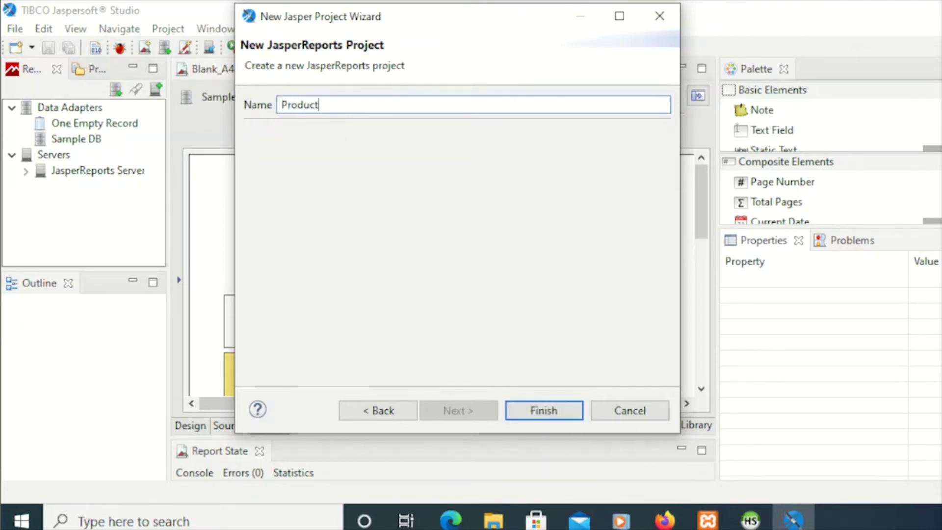
type("s")
left_click(551, 414)
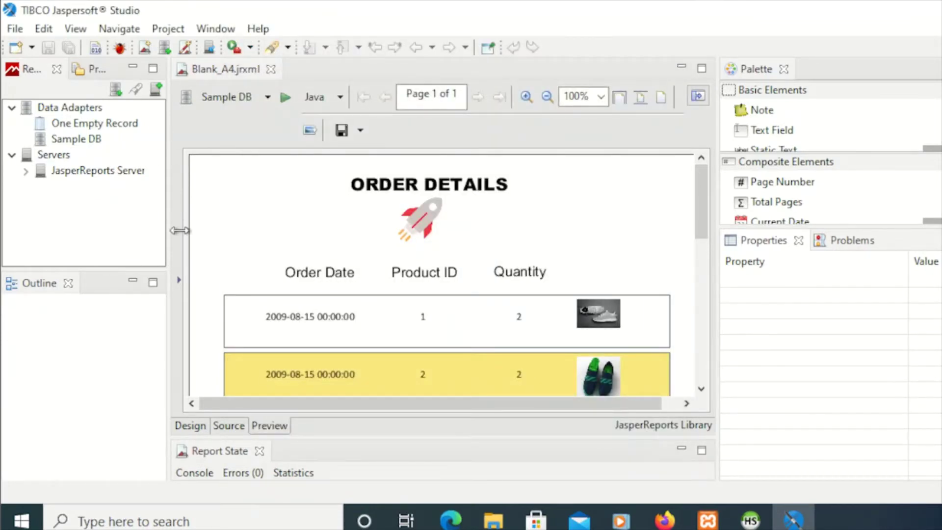
Start a new Jasper Report and keep the Blank A4 template
left_click(14, 29)
mouse_move(25, 47)
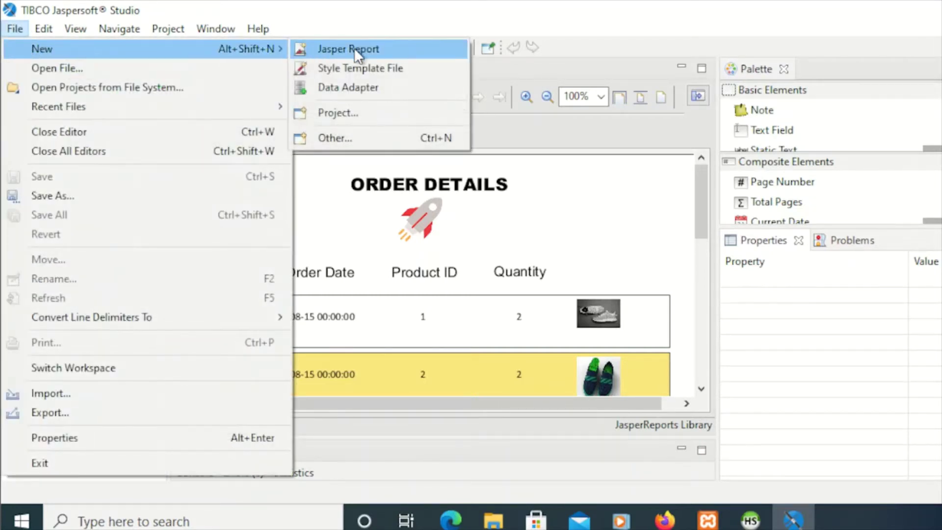
left_click(326, 48)
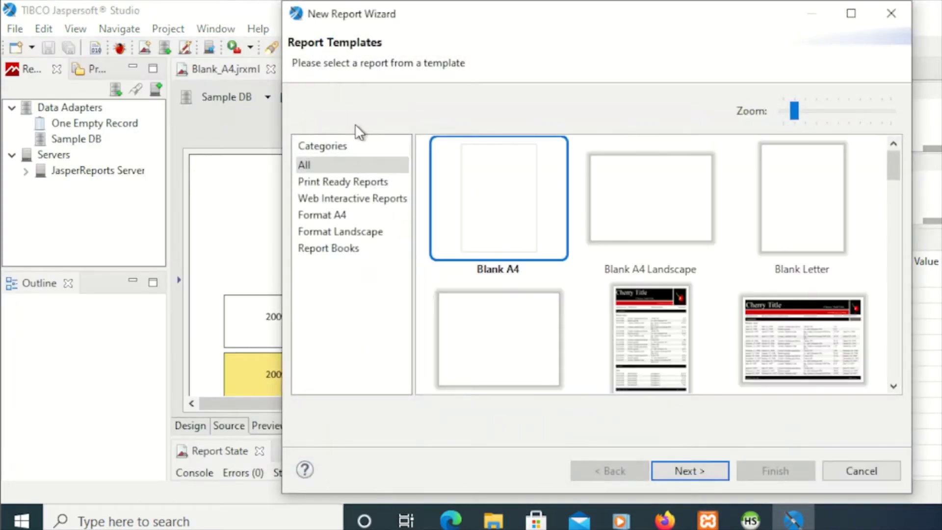
left_click_drag(482, 22, 429, 24)
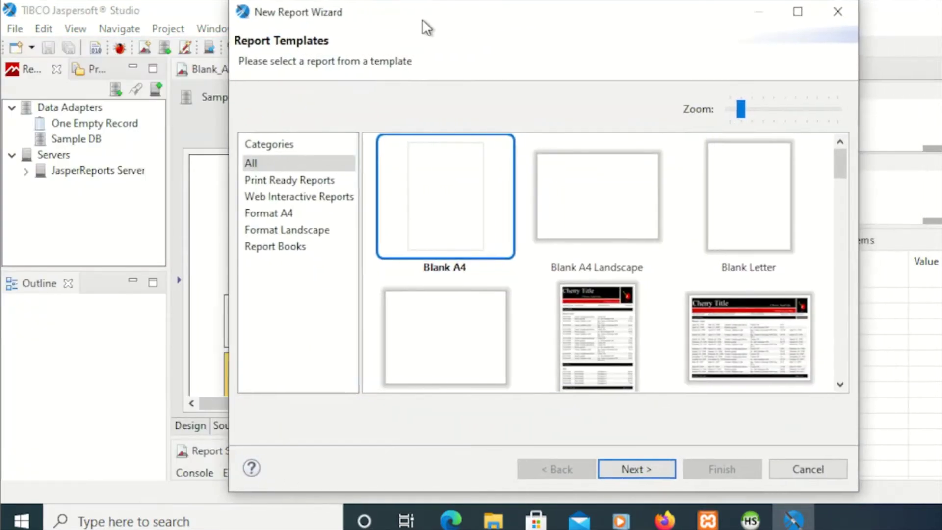
mouse_move(793, 519)
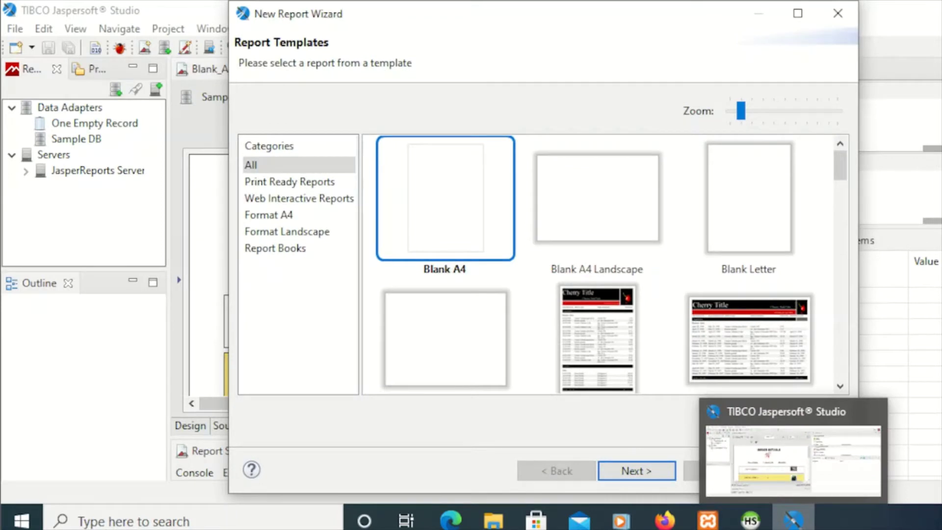
left_click_drag(482, 10, 409, 19)
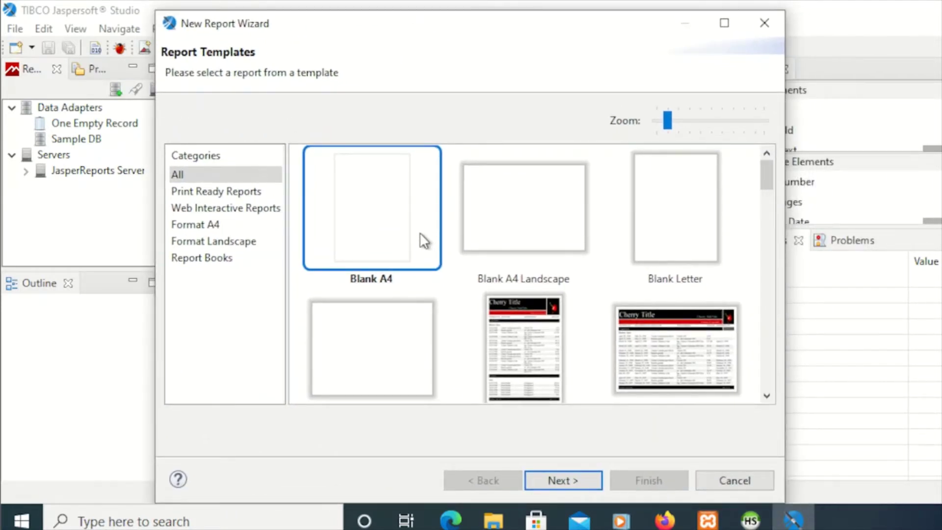
left_click(559, 481)
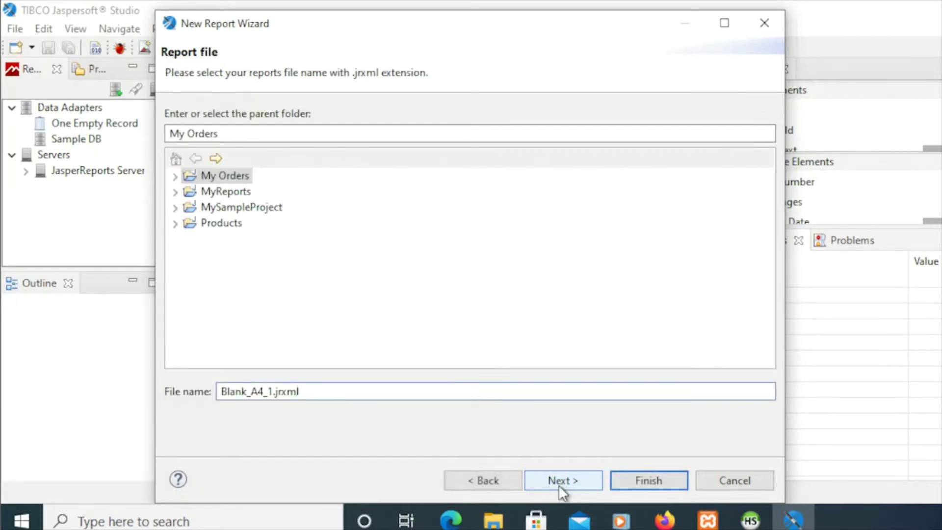
Save the report as Products.jrxml in the Products project folder
left_click(222, 226)
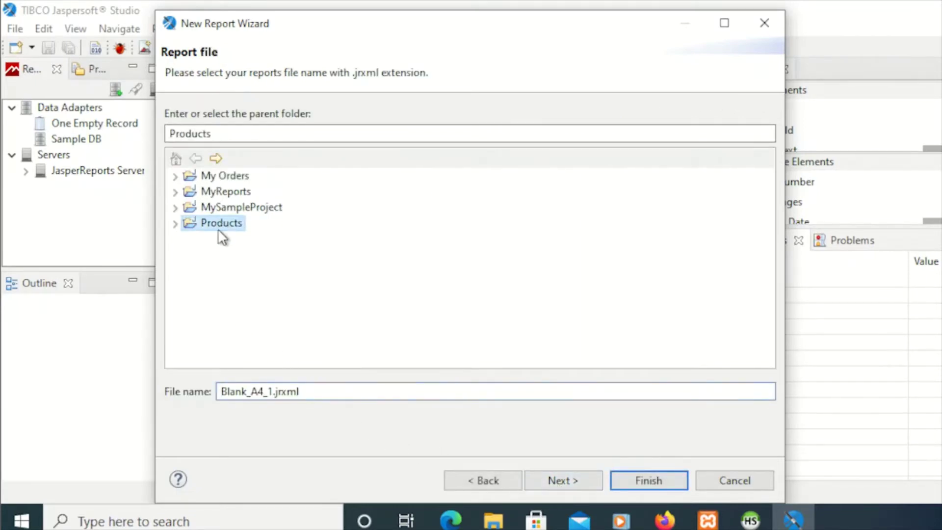
left_click(248, 391)
key("Left")
key("Left")
key("Left")
key("Left")
key("shift+Right")
key("shift+Right")
key("shift+Right")
key("shift+Right")
key("shift+Right")
key("shift+Right")
key("shift+Right")
key("shift+Right")
key("shift+Right")
key("shift+Right")
type("Produc")
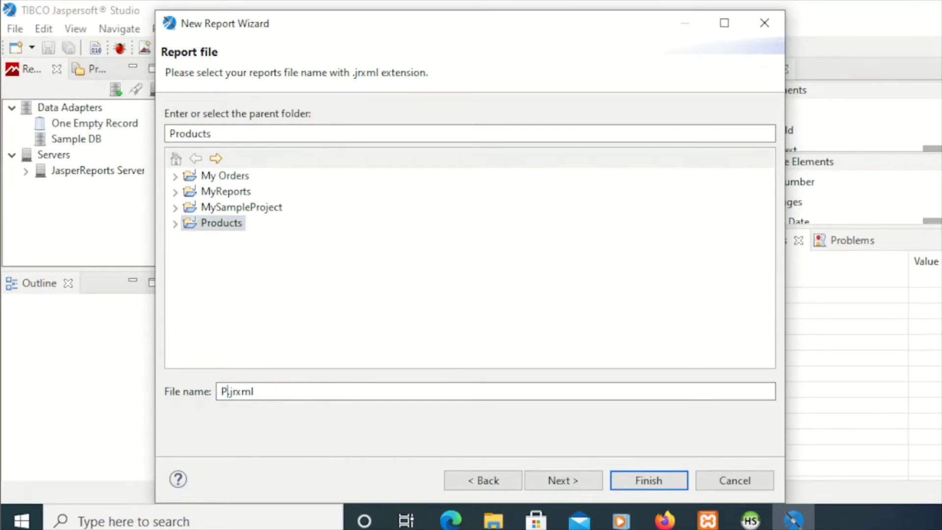
type("ts")
left_click(649, 481)
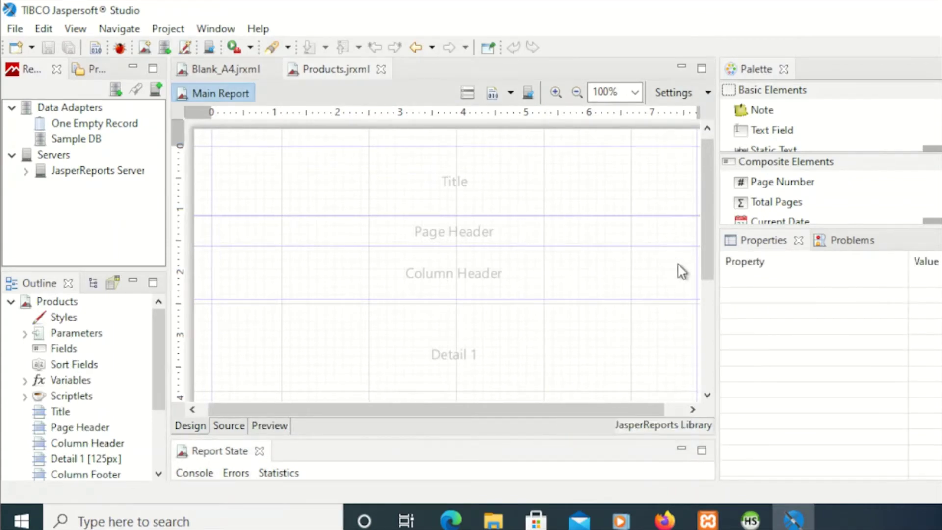
Widen the palette and properties panels and delete the Title band
left_click_drag(716, 301, 699, 302)
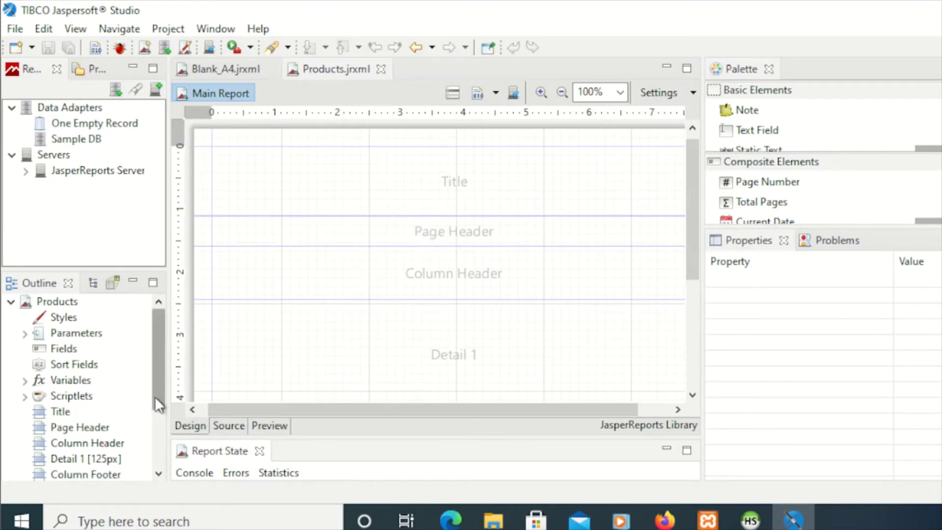
left_click_drag(154, 396, 155, 433)
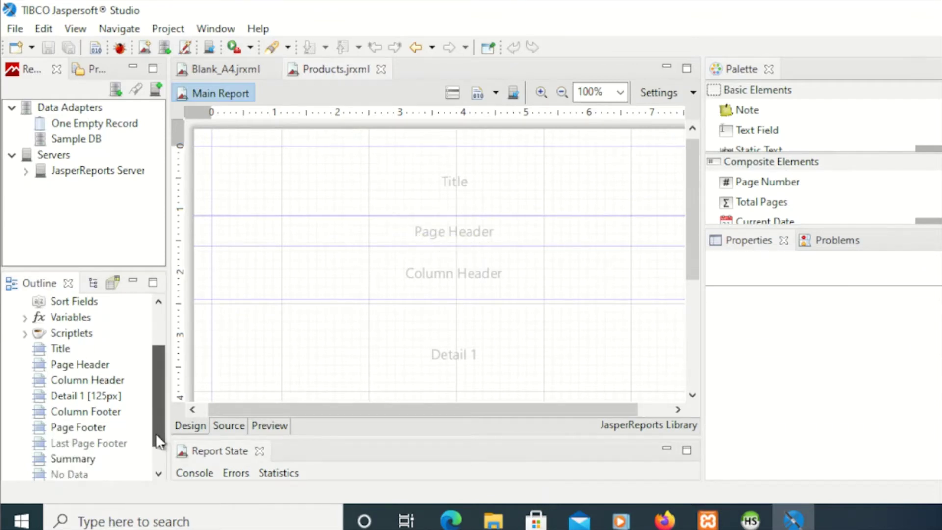
scroll(376, 245, "down", 2)
scroll(375, 246, "up", 3)
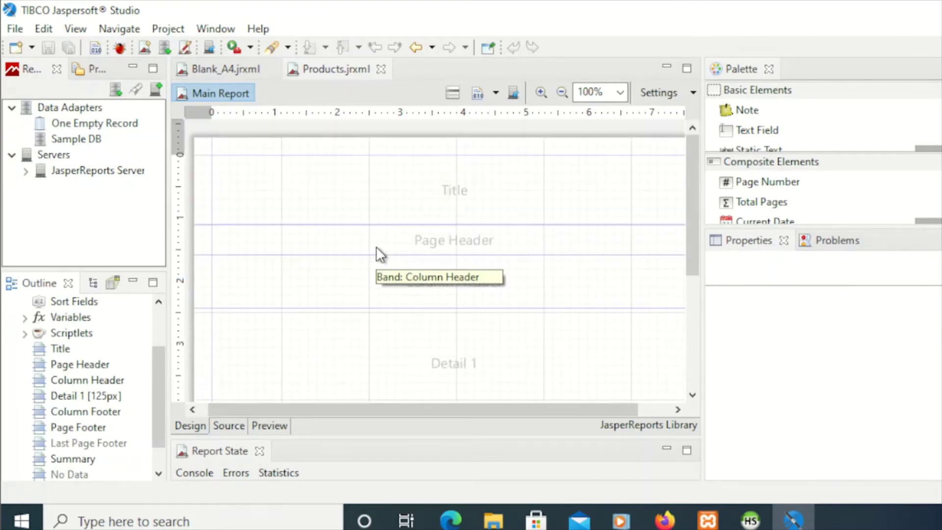
scroll(93, 345, "up", 2)
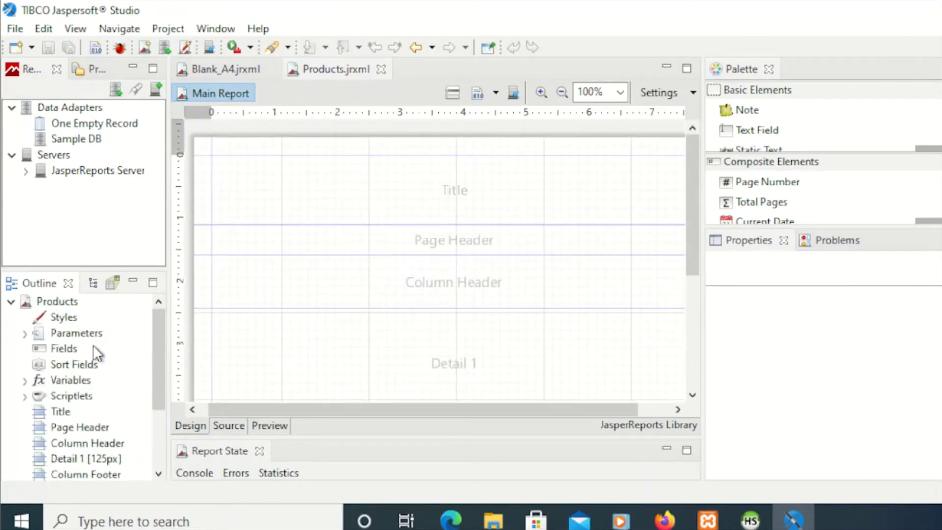
scroll(92, 346, "down", 1)
left_click(66, 364)
right_click(66, 360)
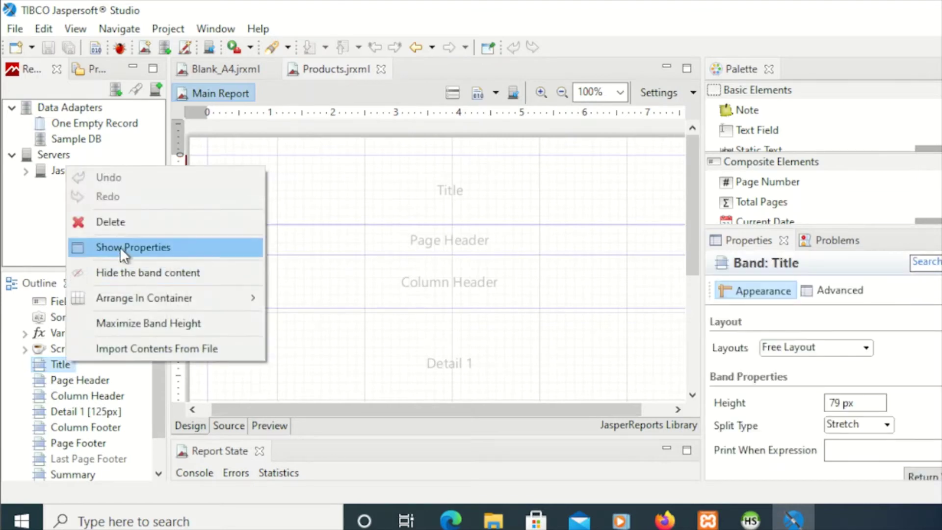
left_click(115, 225)
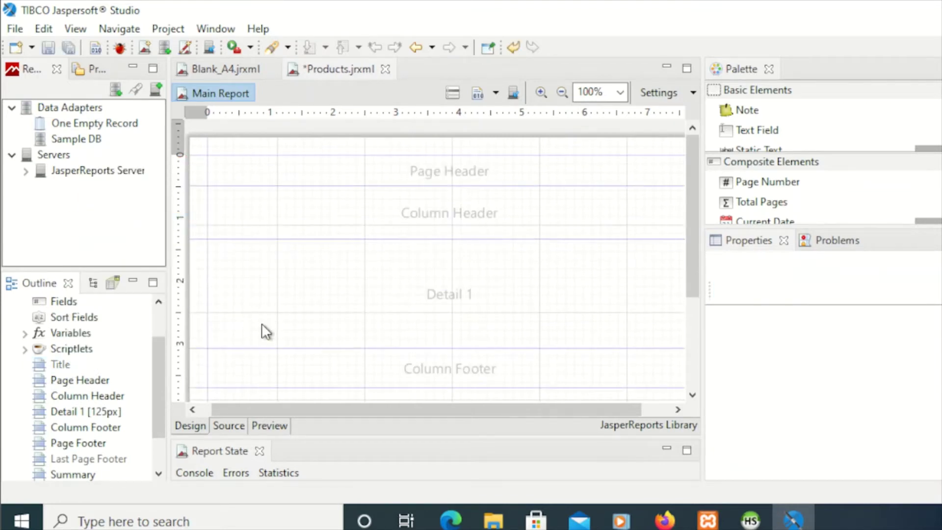
Delete the Page Footer, Column Footer and Summary bands, then shorten the Column Header band
left_click(90, 443)
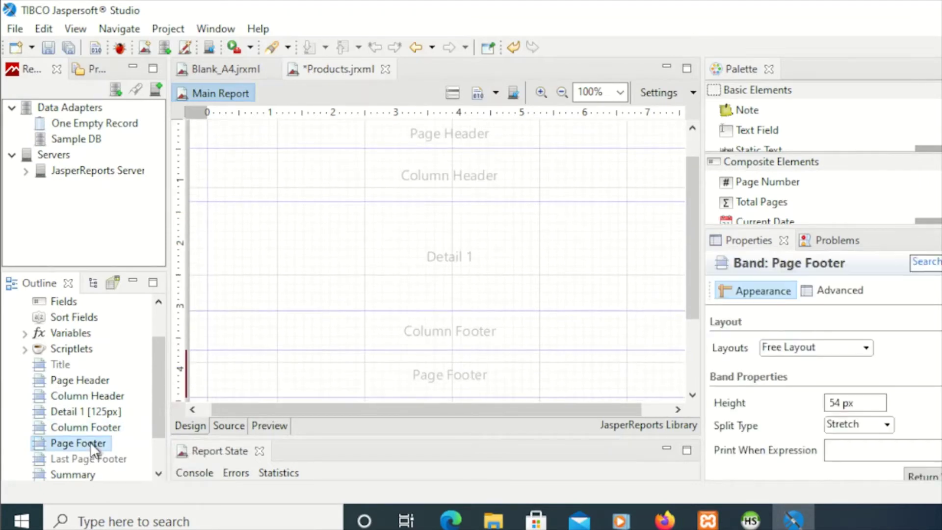
right_click(90, 442)
left_click(173, 304)
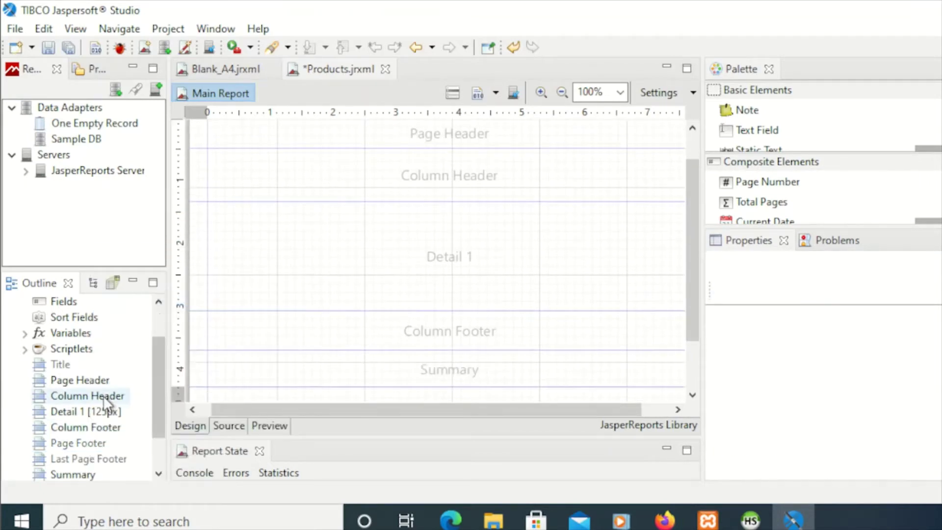
left_click(99, 427)
right_click(100, 427)
left_click(134, 287)
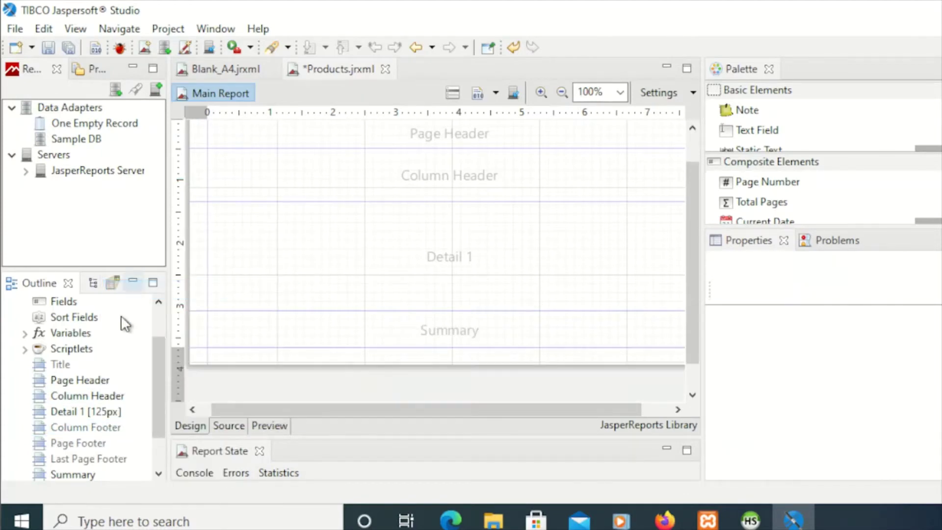
left_click(70, 473)
right_click(69, 472)
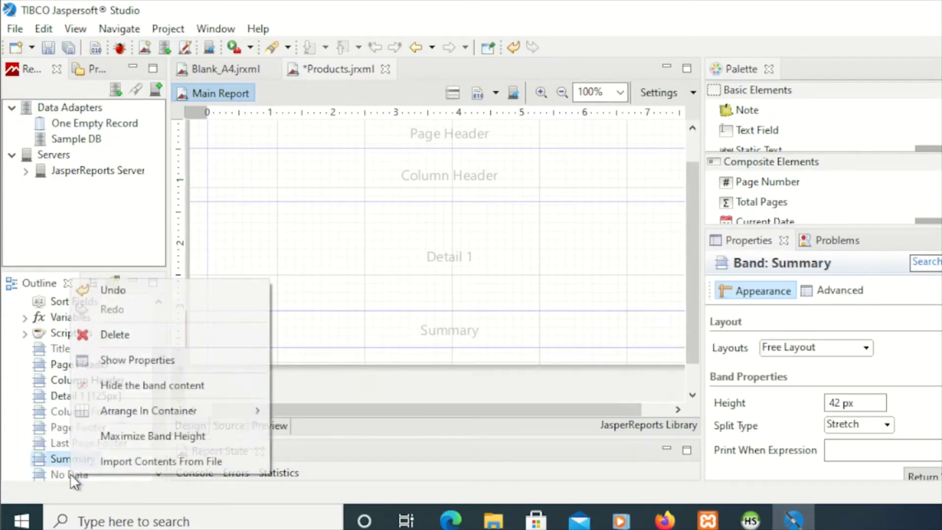
left_click(137, 339)
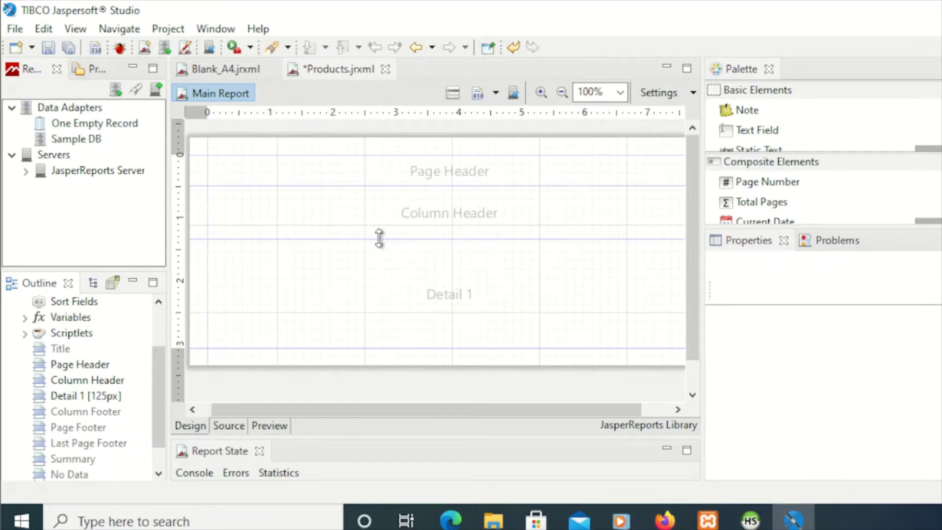
left_click_drag(378, 239, 379, 224)
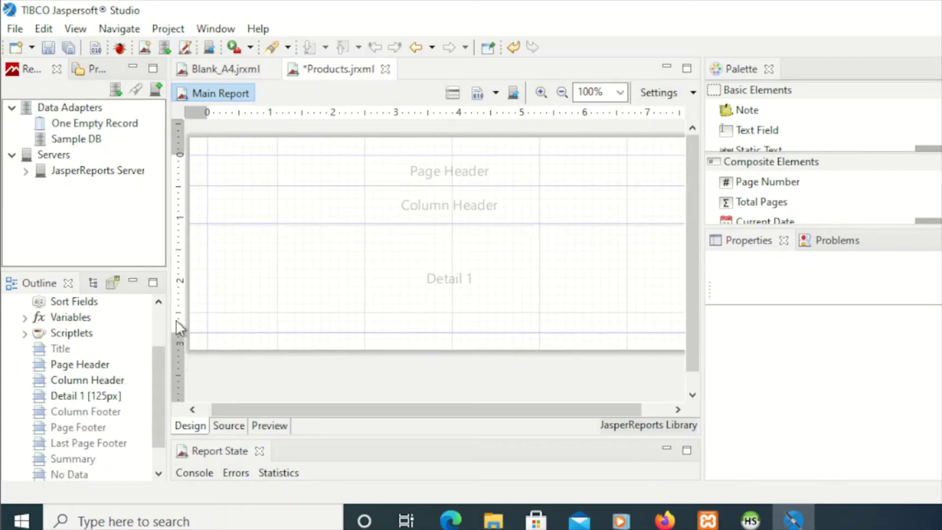
left_click_drag(161, 401, 172, 340)
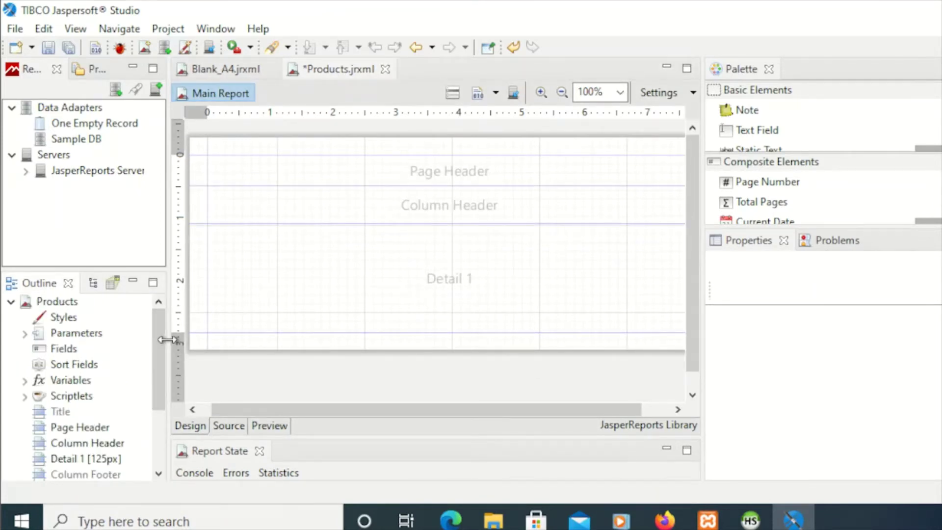
left_click(72, 139)
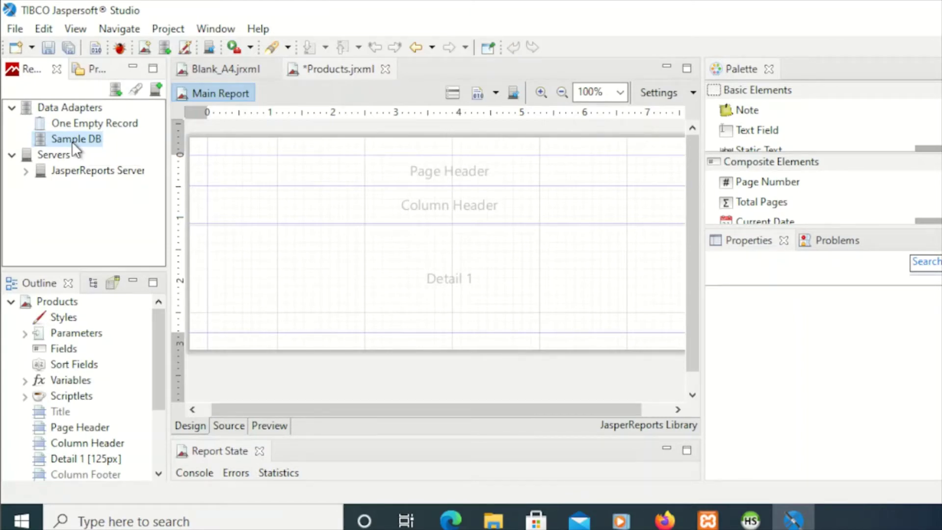
right_click(72, 140)
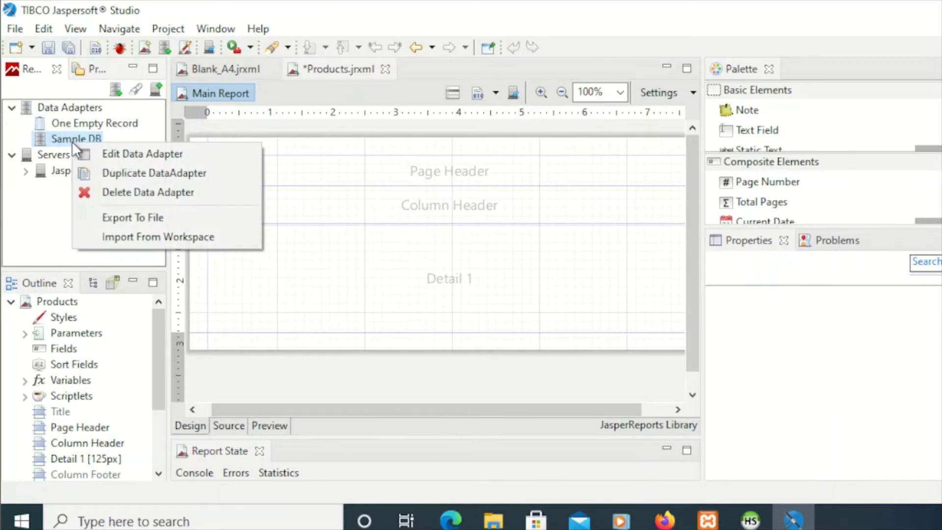
left_click(111, 156)
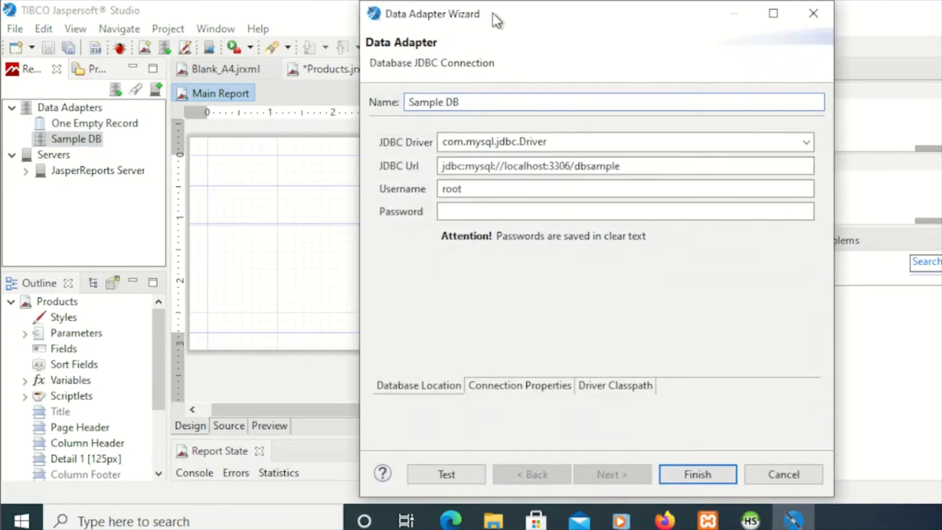
left_click_drag(492, 17, 421, 23)
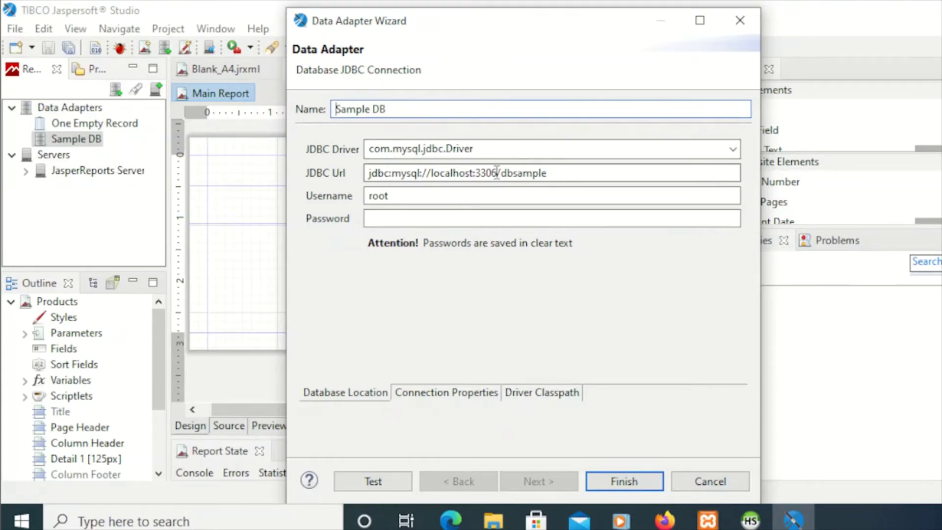
left_click_drag(501, 172, 549, 172)
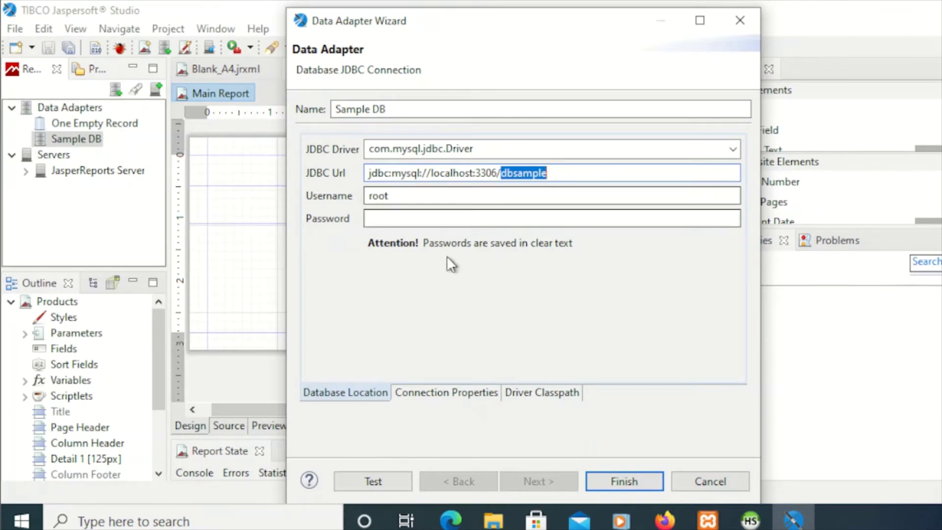
left_click(557, 393)
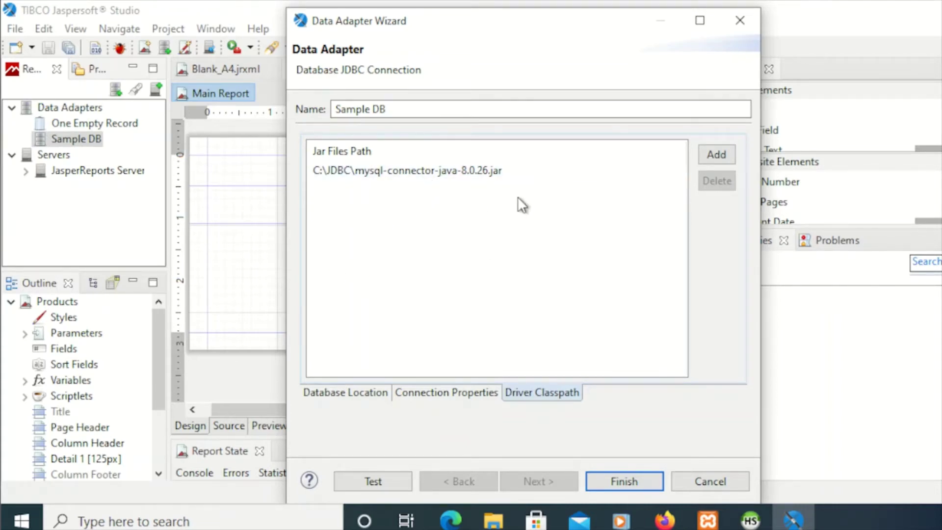
left_click(716, 478)
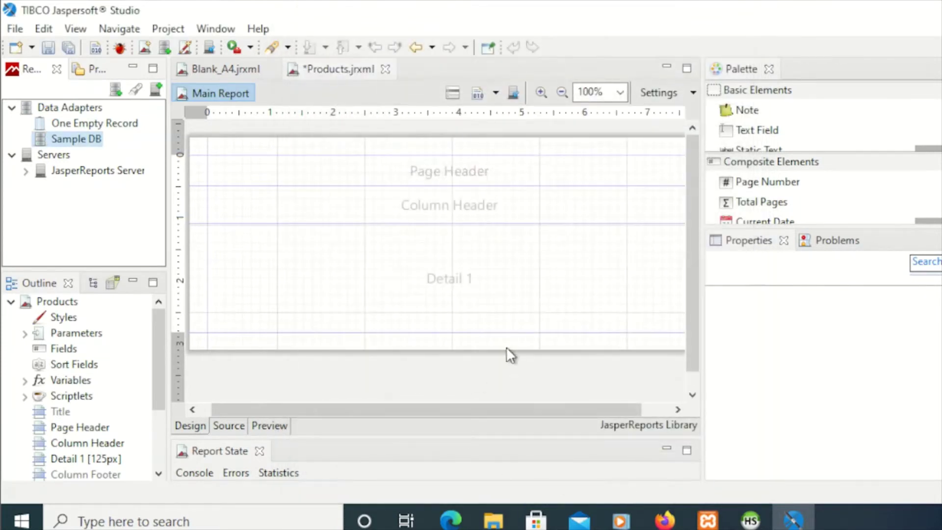
left_click(750, 519)
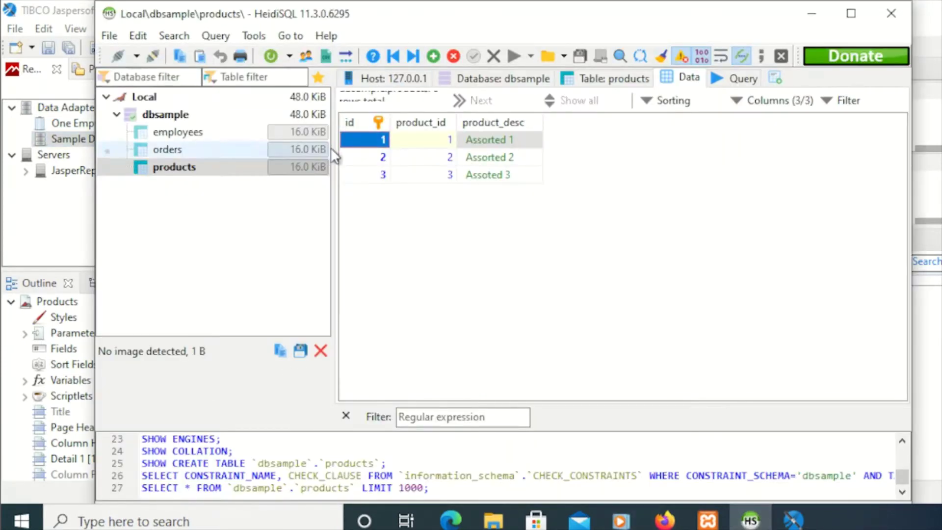
left_click_drag(335, 148, 310, 150)
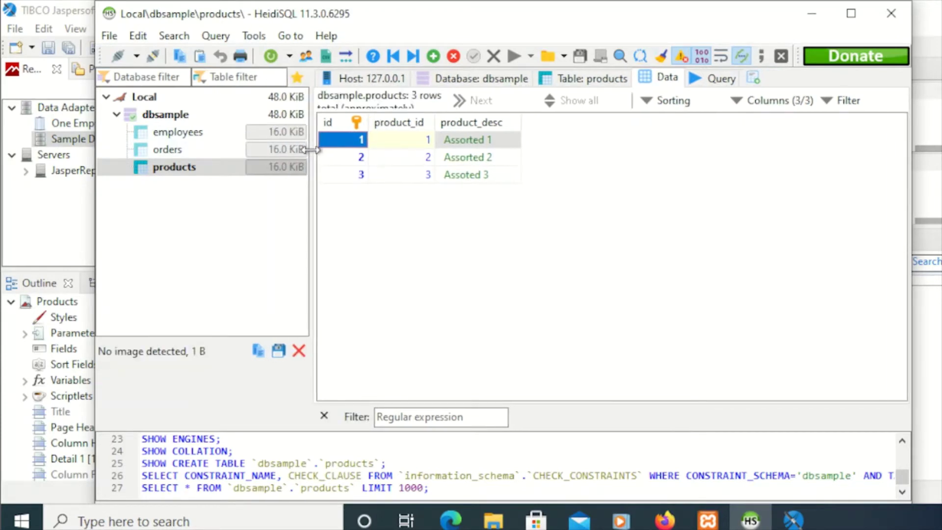
left_click(204, 171)
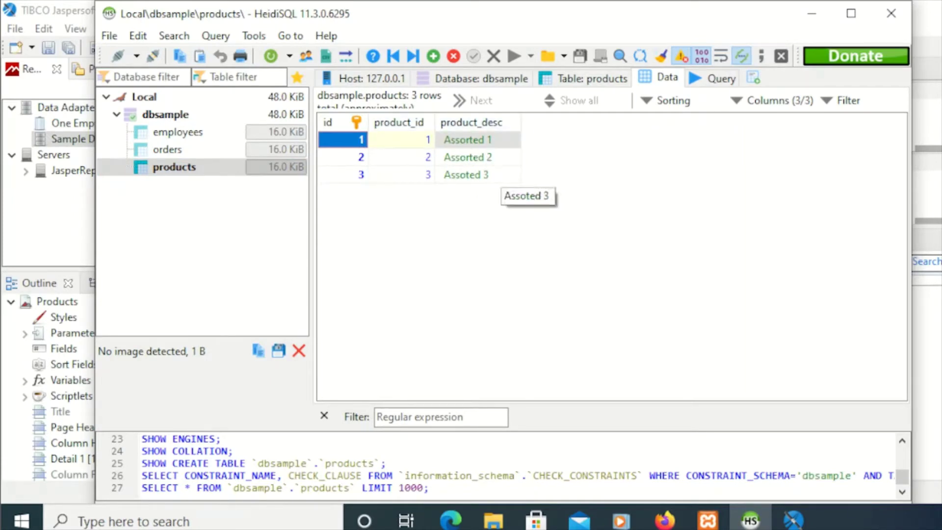
key("alt+Tab")
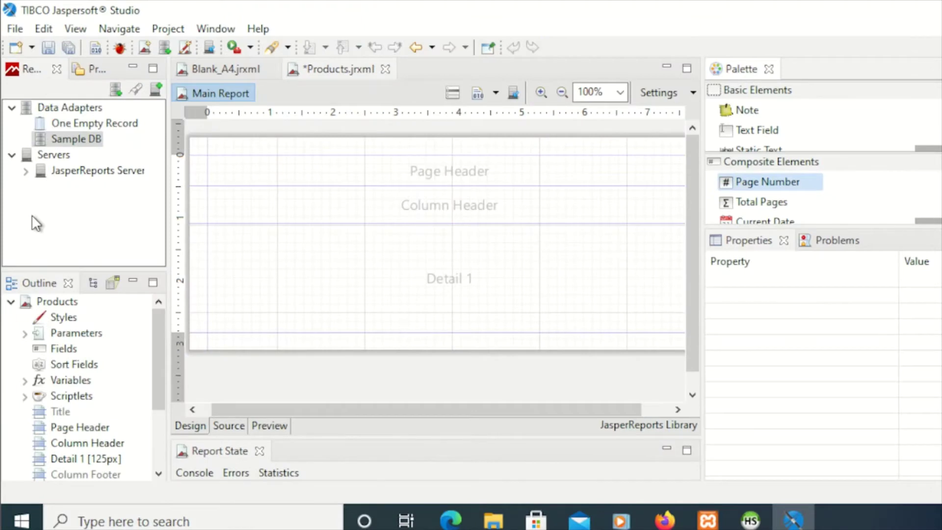
Open Dataset and Query for the Products report node in the Outline and move the dialog left
left_click_drag(76, 139, 40, 306)
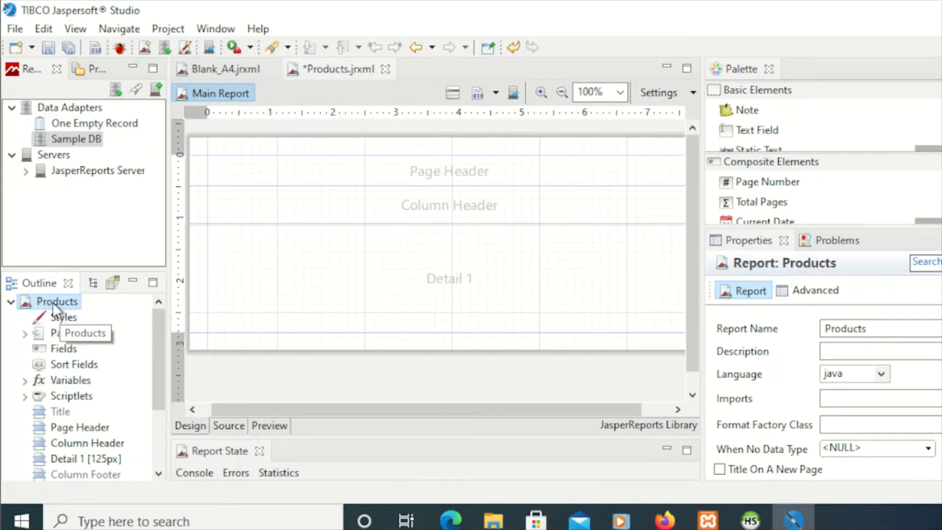
right_click(52, 302)
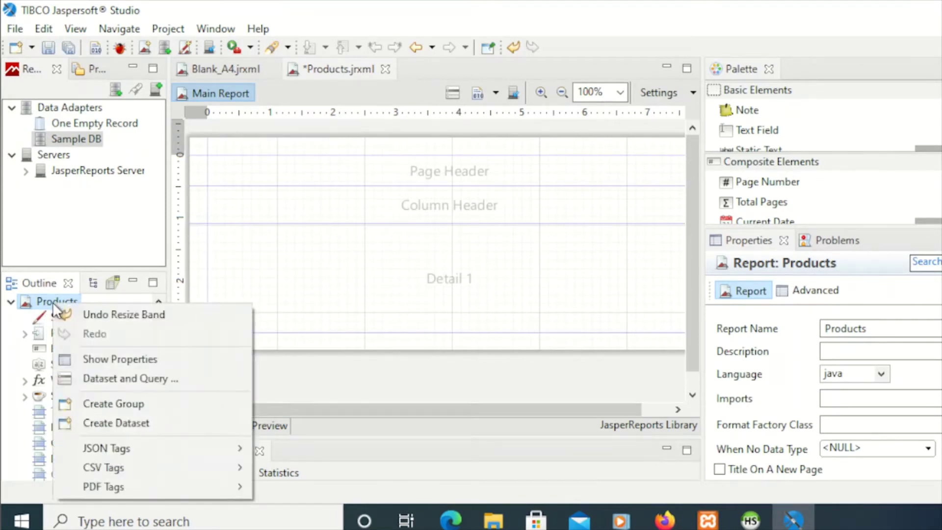
left_click(129, 382)
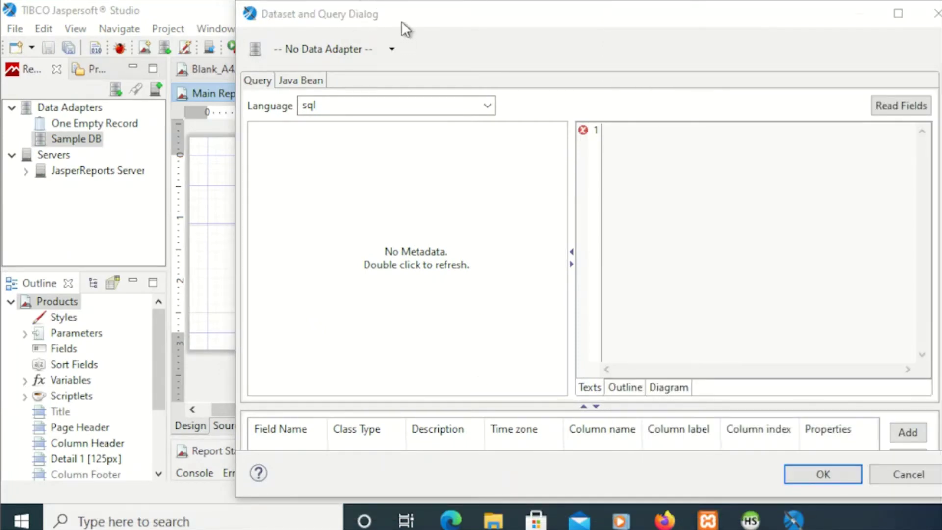
left_click_drag(402, 19, 289, 27)
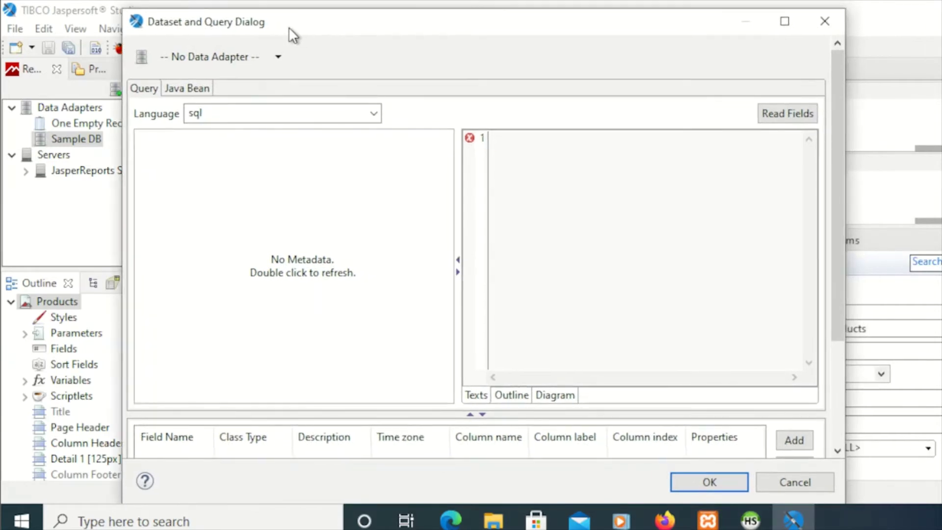
mouse_move(793, 519)
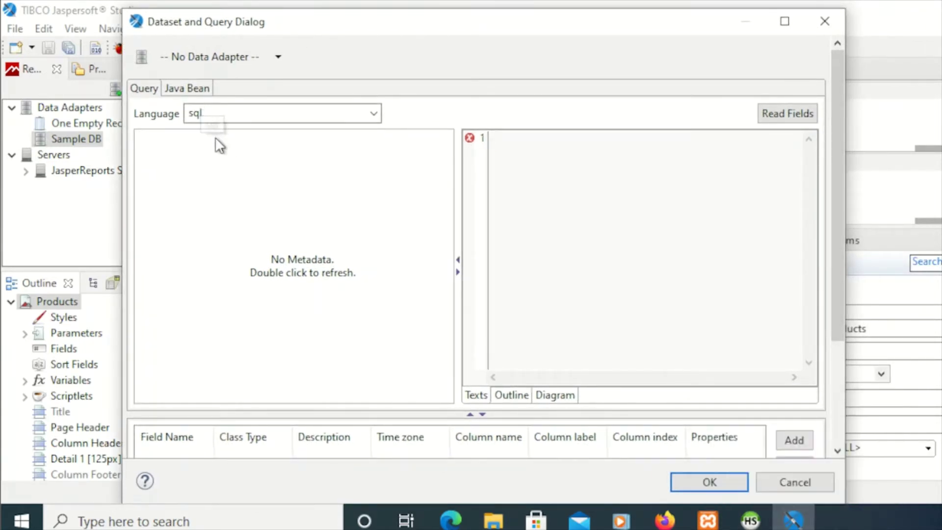
Choose the Sample DB adapter and expand dbsample > Table > products to list its columns
left_click(277, 57)
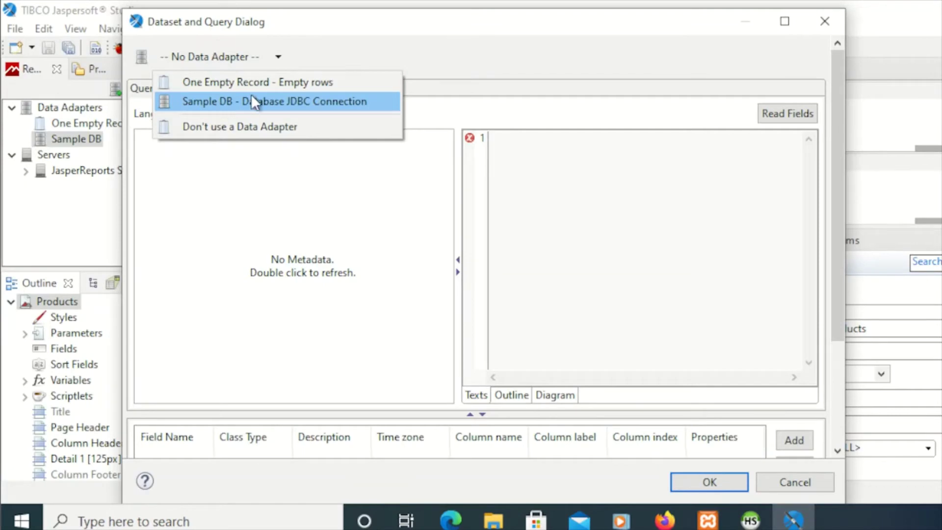
left_click(268, 103)
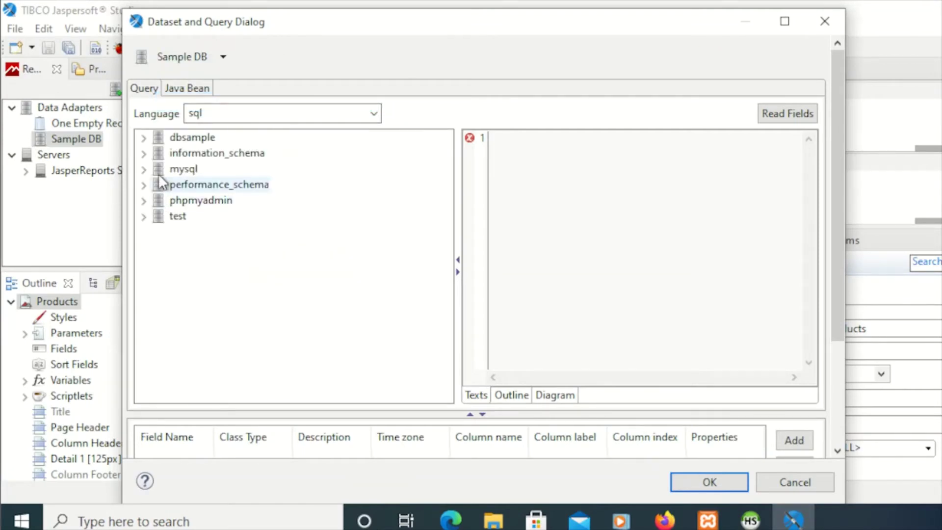
left_click(142, 137)
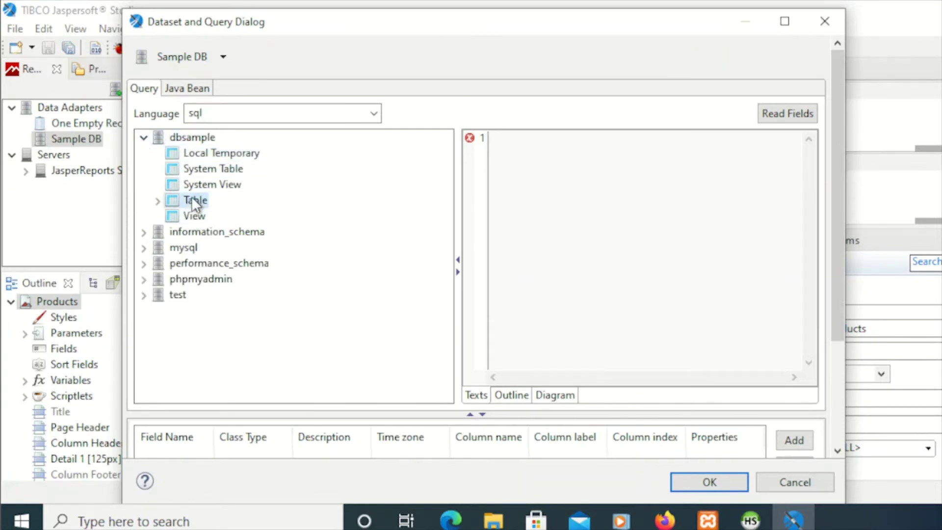
left_click(158, 201)
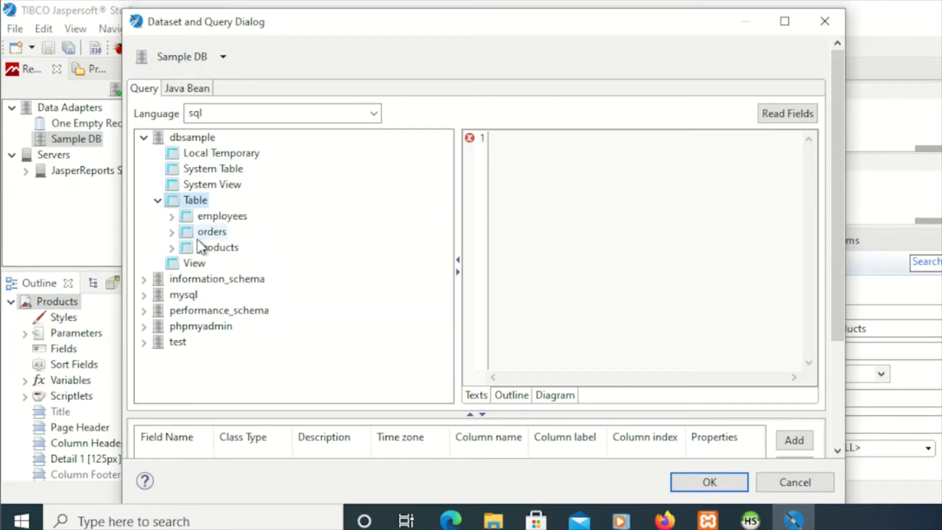
left_click(172, 249)
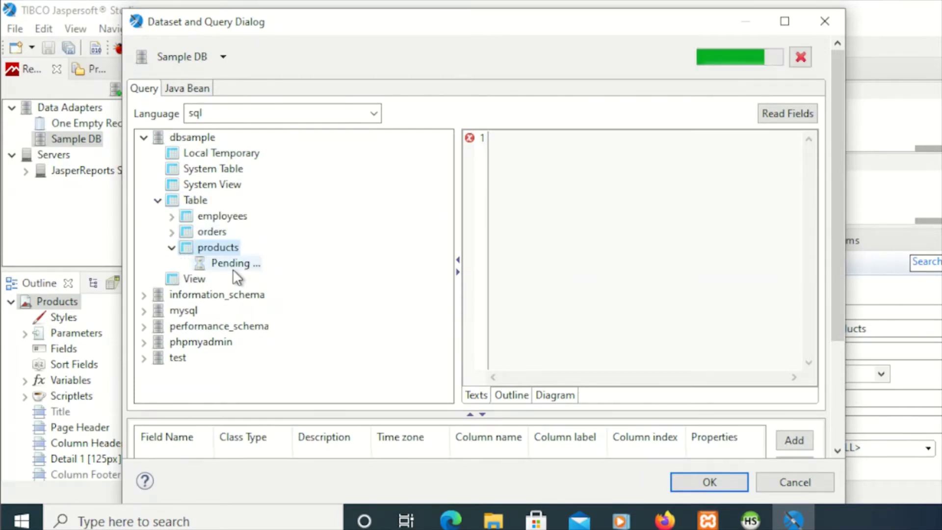
left_click_drag(419, 411, 412, 385)
left_click_drag(456, 312, 354, 312)
left_click(433, 166)
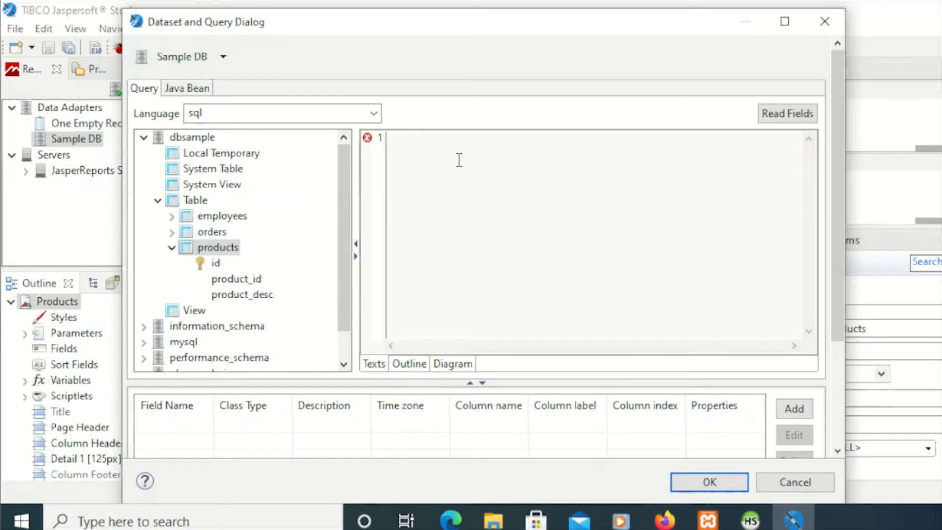
Enter the query SELECT * FROM PRODUCTS, read its fields, and confirm with OK
type("SELECT")
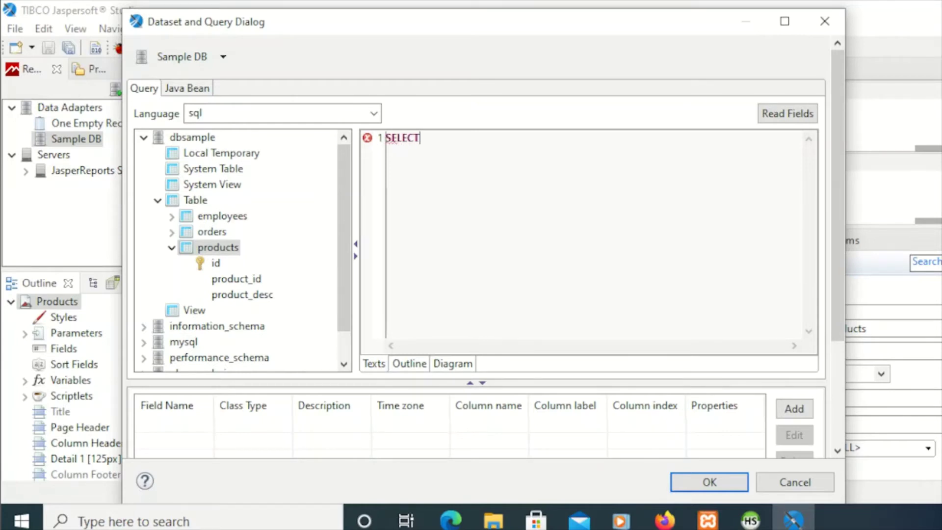
type(" * FROM PRODCU")
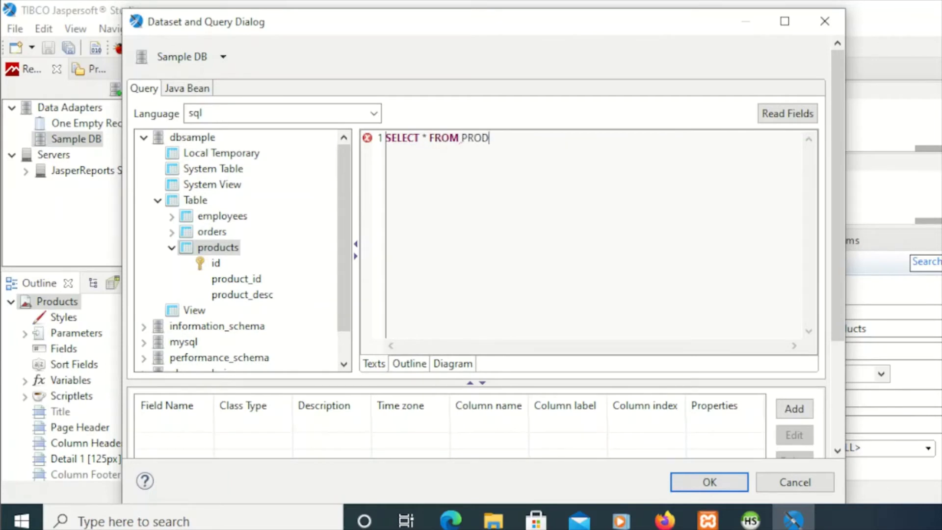
key("BackSpace")
key("BackSpace")
type("UC")
key("BackSpace")
key("BackSpace")
type("UCTS")
left_click(772, 118)
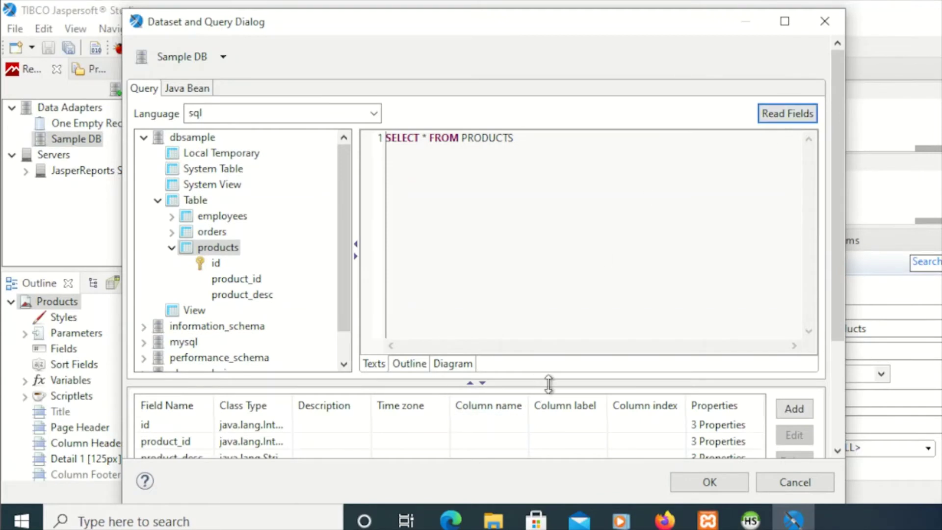
left_click_drag(548, 384, 527, 299)
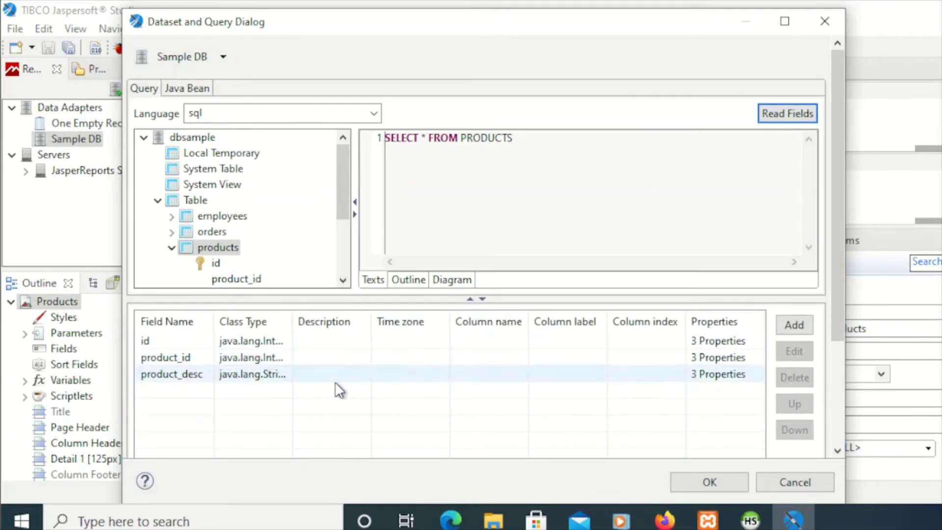
left_click(710, 482)
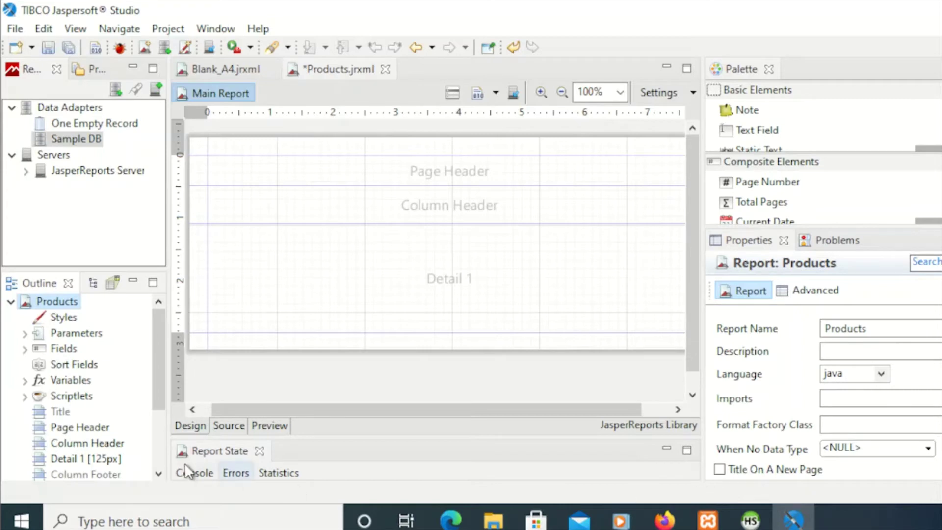
Drag product_id and product_desc from Fields onto the Detail band, with product_desc at the band's top
left_click(25, 349)
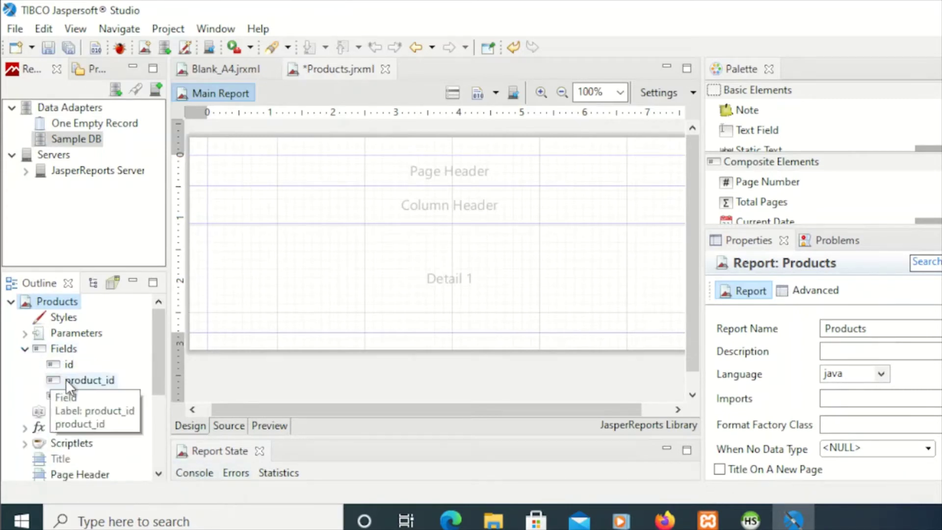
left_click_drag(68, 380, 285, 236)
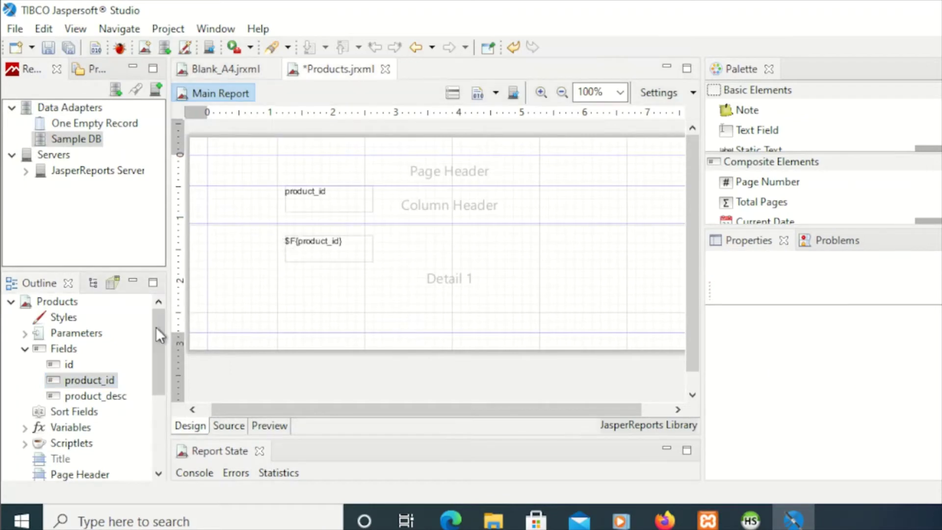
left_click_drag(123, 396, 454, 238)
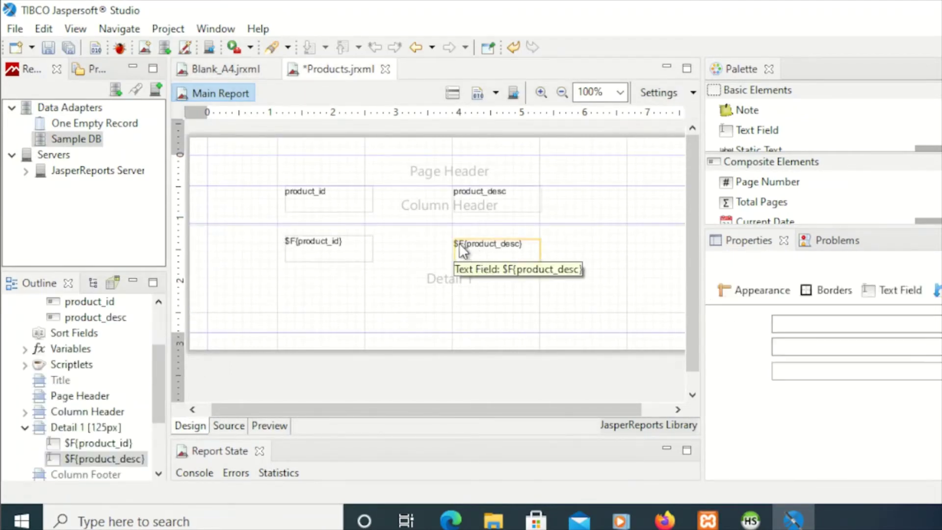
left_click(459, 245)
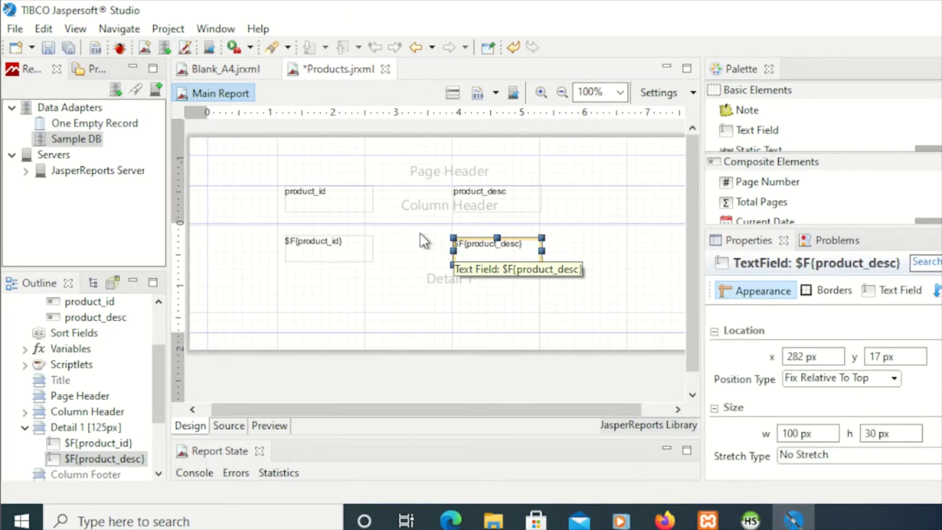
key("ctrl+z")
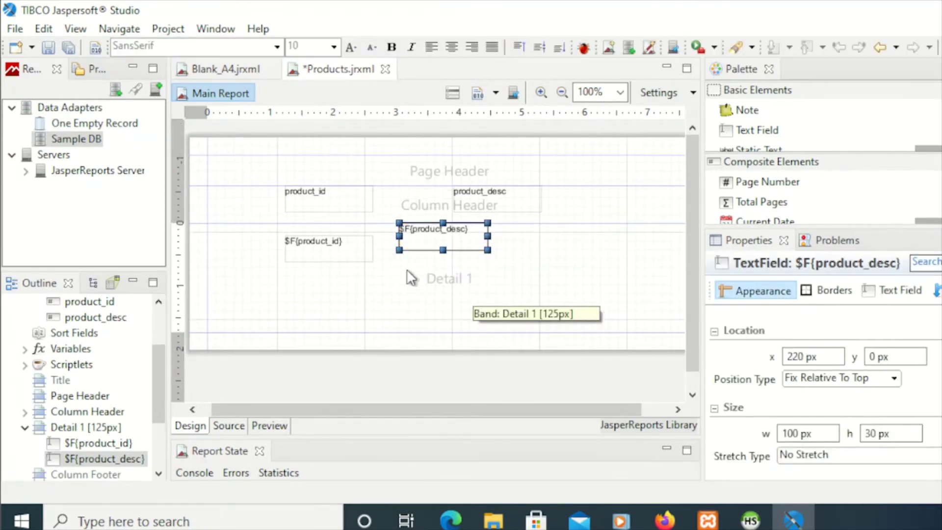
Move $F{product_id} to the top of Detail and place both headings over their columns
left_click_drag(322, 238, 322, 205)
left_click(335, 198)
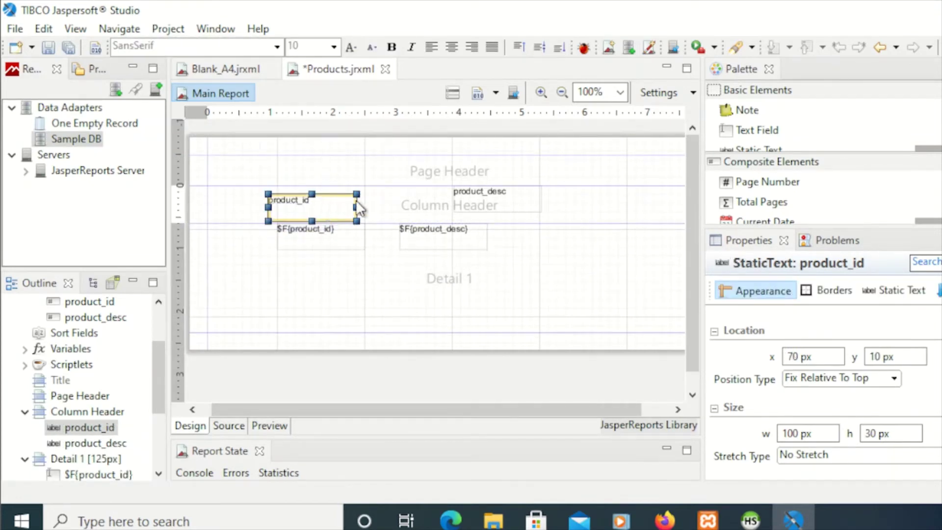
left_click(485, 195)
left_click_drag(420, 201, 426, 211)
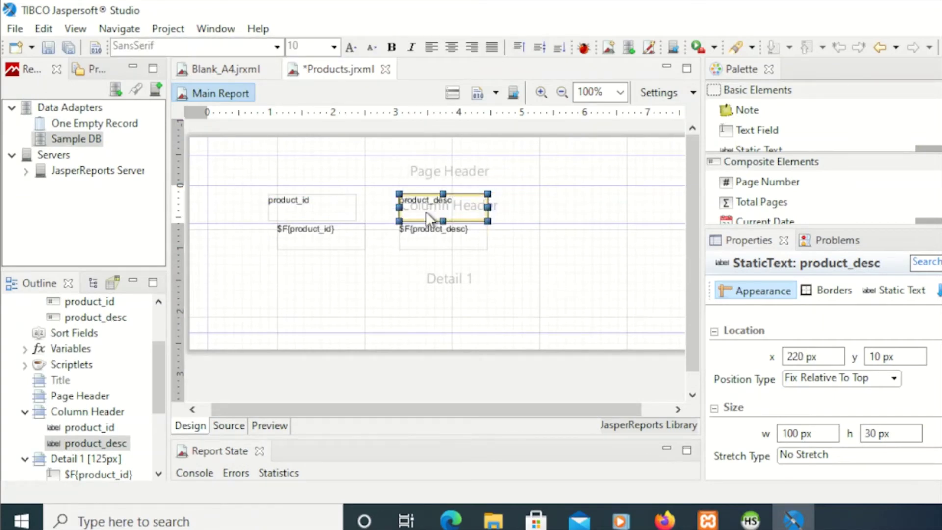
Retype the column headings as PRODUCT ID and PRODUCT DESCRIPTION
double_click(312, 208)
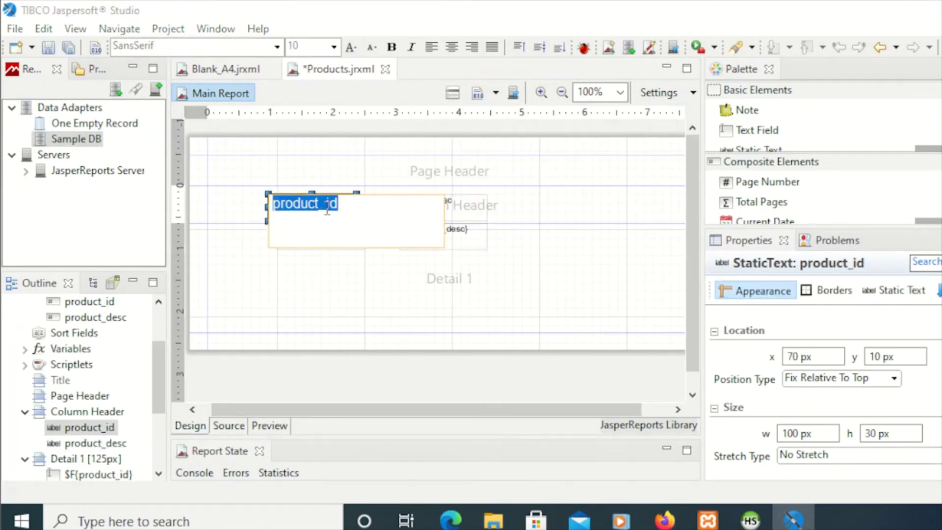
type("PROD")
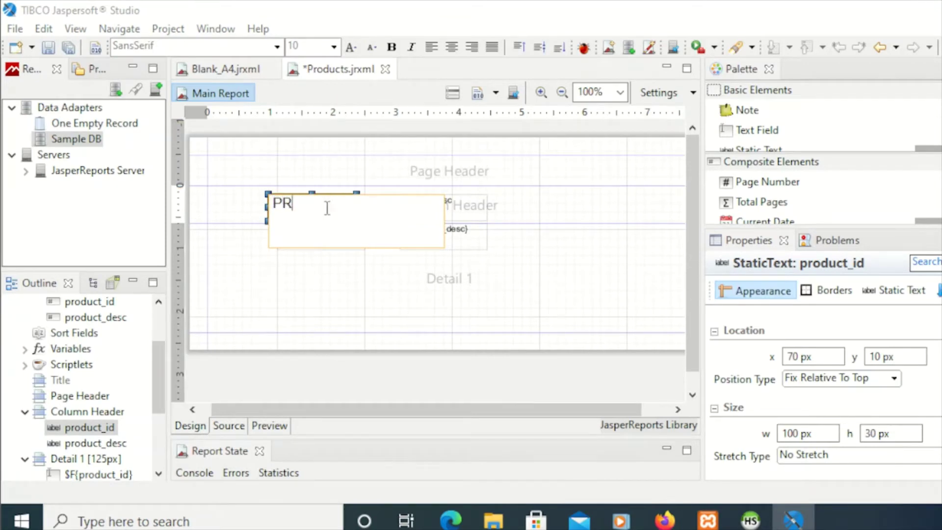
key("BackSpace")
key("BackSpace")
type("U")
key("BackSpace")
type("ODUCT ID")
key("Escape")
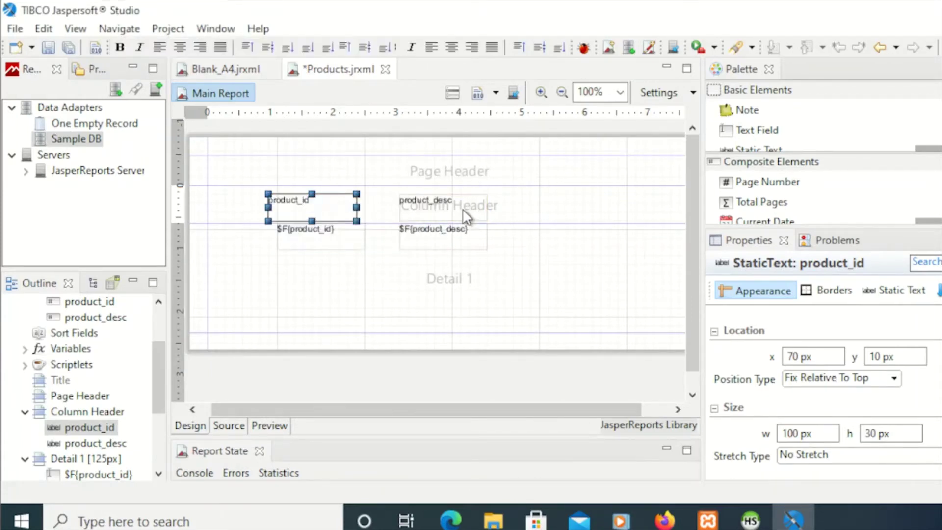
left_click(461, 207)
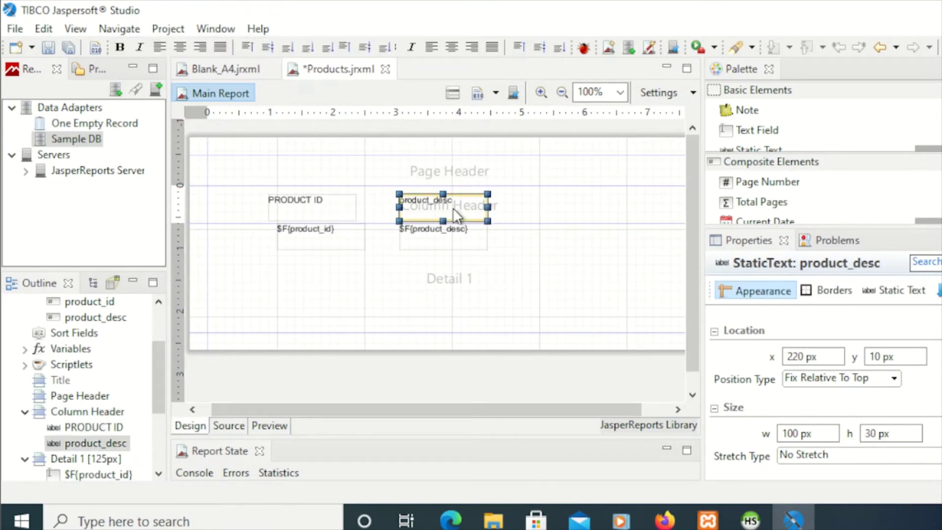
double_click(452, 207)
type("PR")
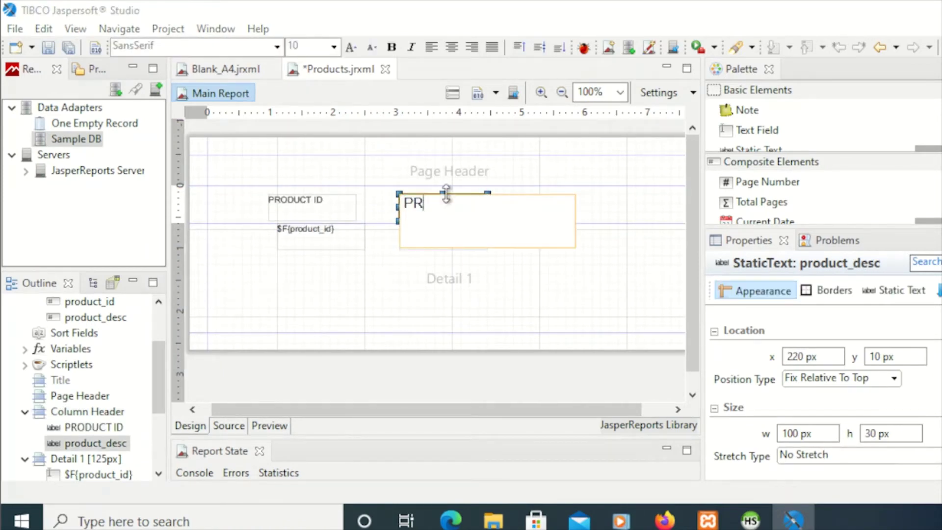
type("ODUCT DESCRIPTION")
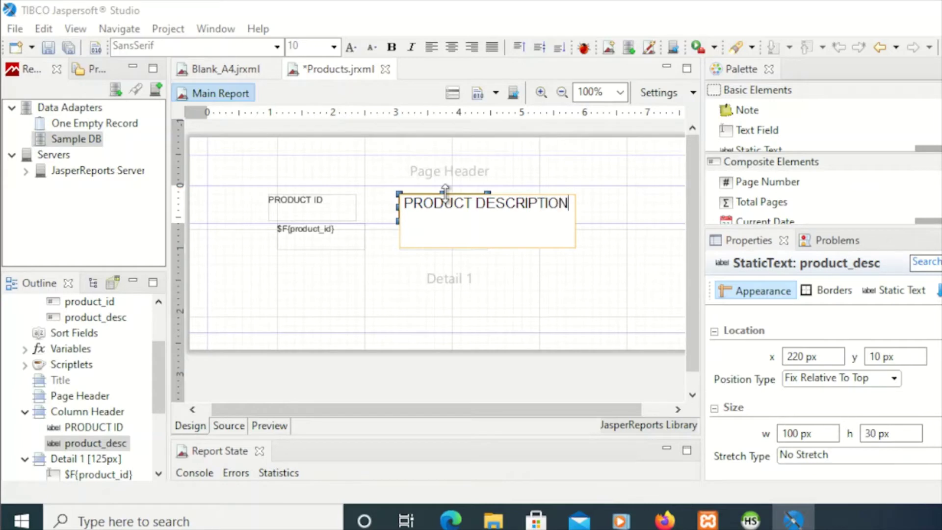
key("Escape")
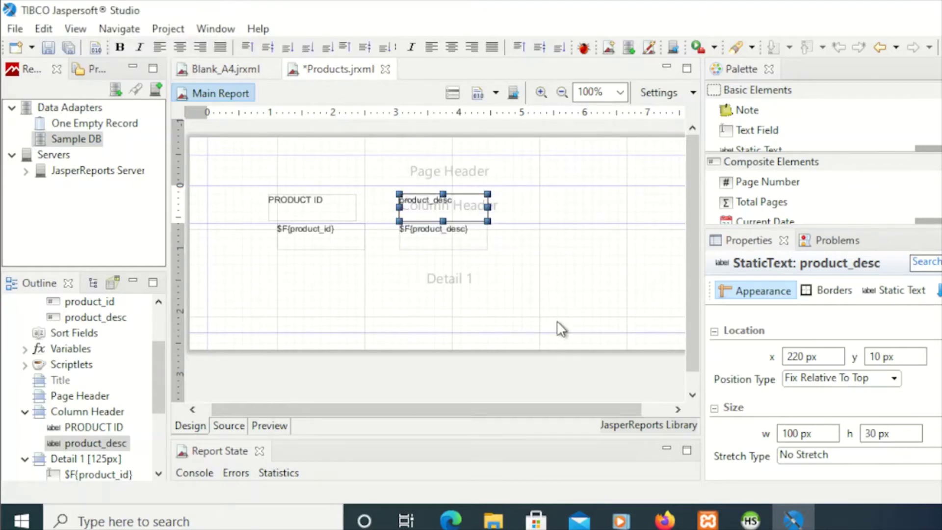
left_click(427, 276)
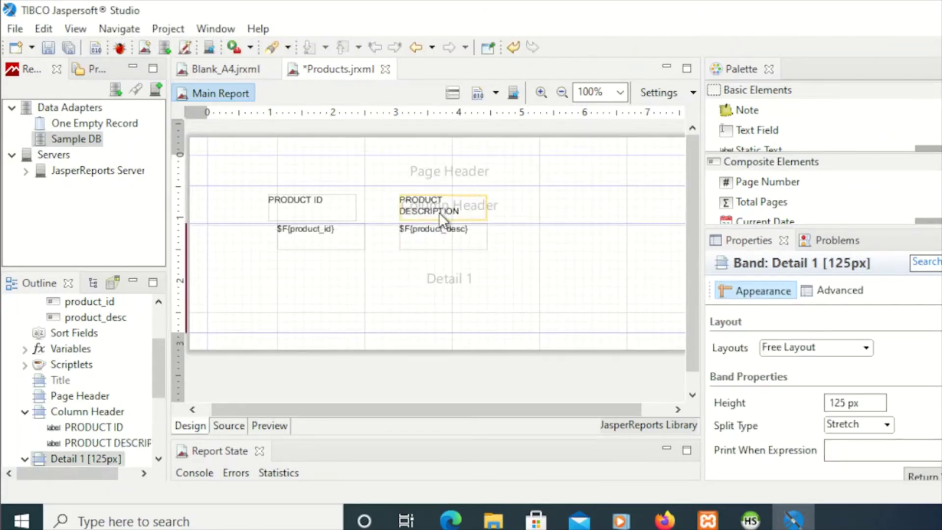
Widen PRODUCT DESCRIPTION to one line, align $F{product_id} under its heading, and select both headings
left_click(451, 207)
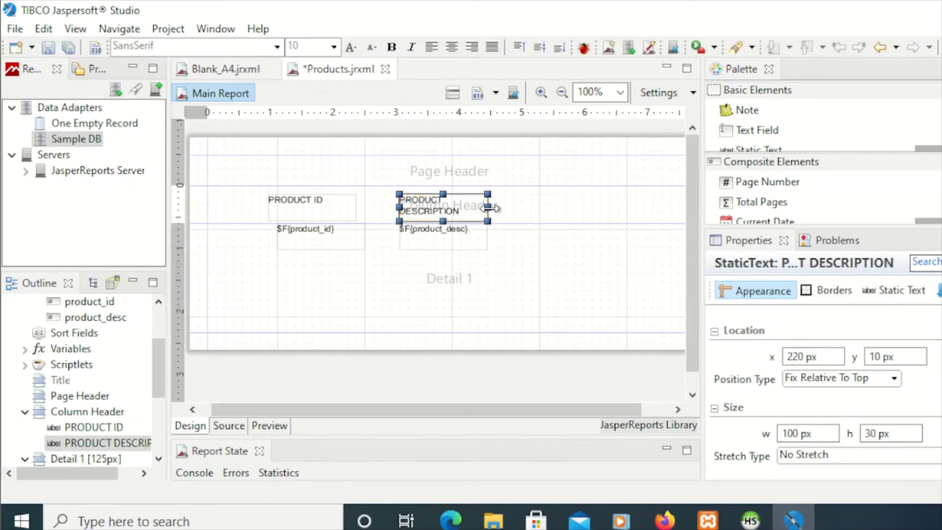
left_click_drag(491, 208, 564, 208)
left_click(311, 210)
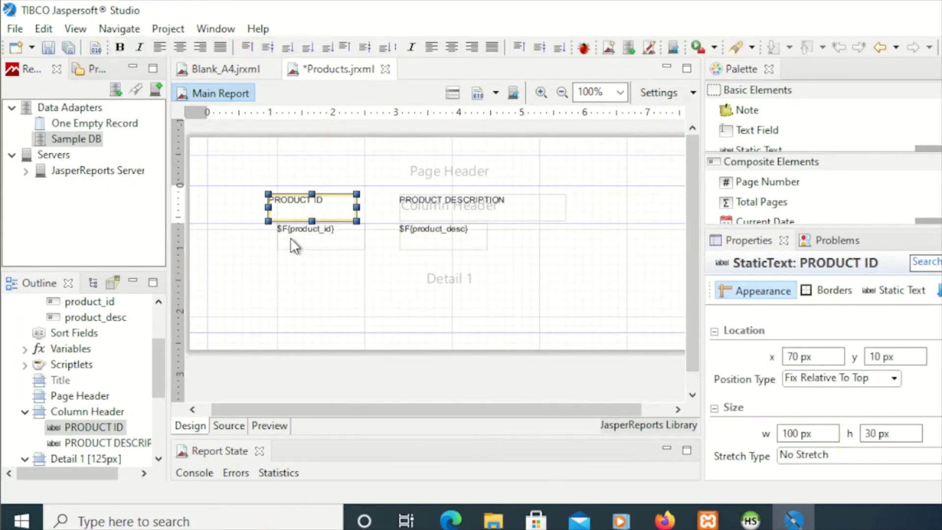
left_click_drag(291, 237, 278, 238)
left_click(296, 199)
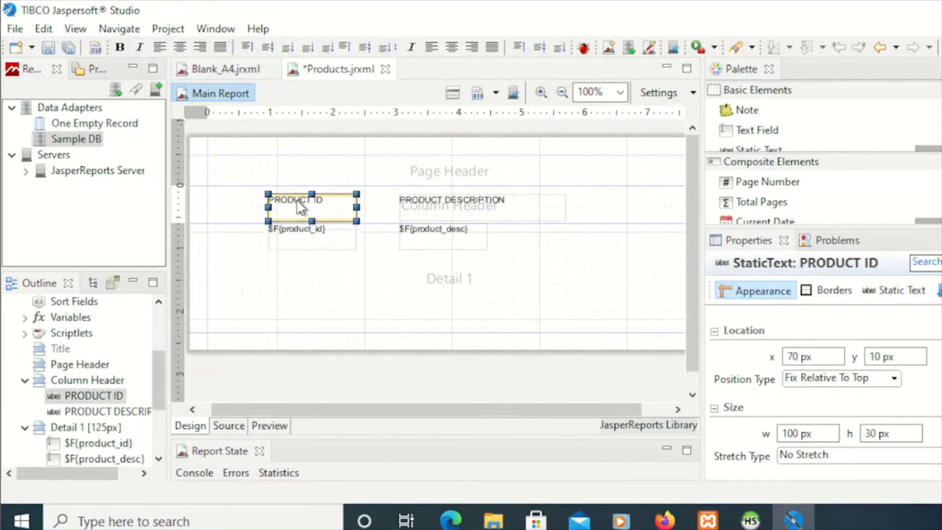
left_click(448, 203, "shift")
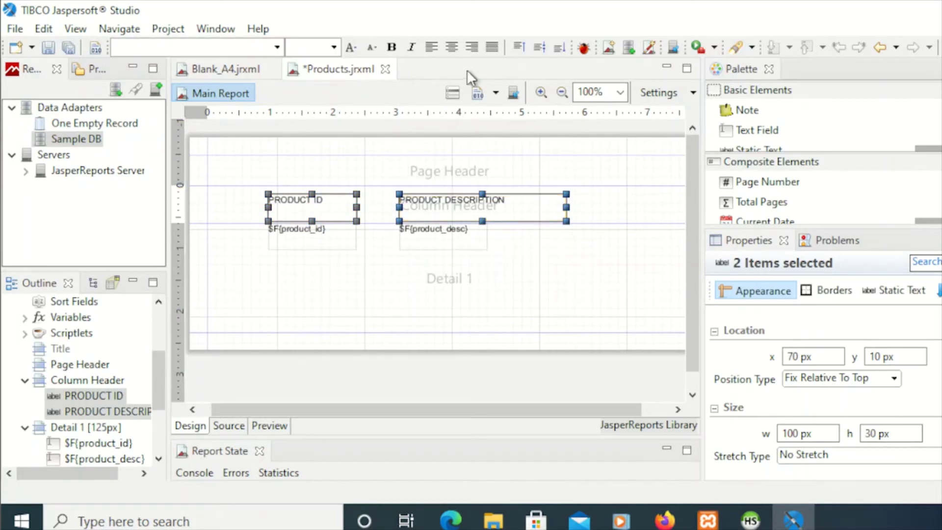
Make both column headings bold, vertically centred, and font size 14
left_click(539, 49)
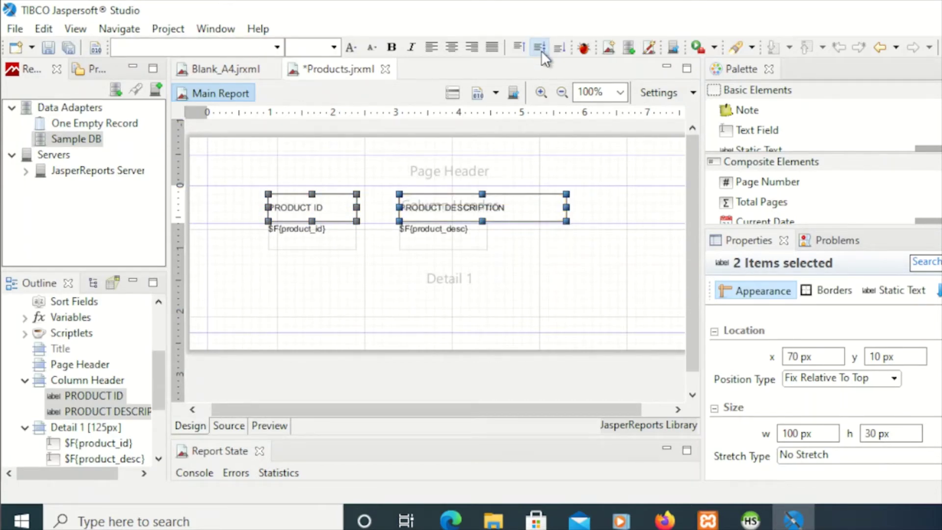
left_click(393, 47)
left_click(333, 47)
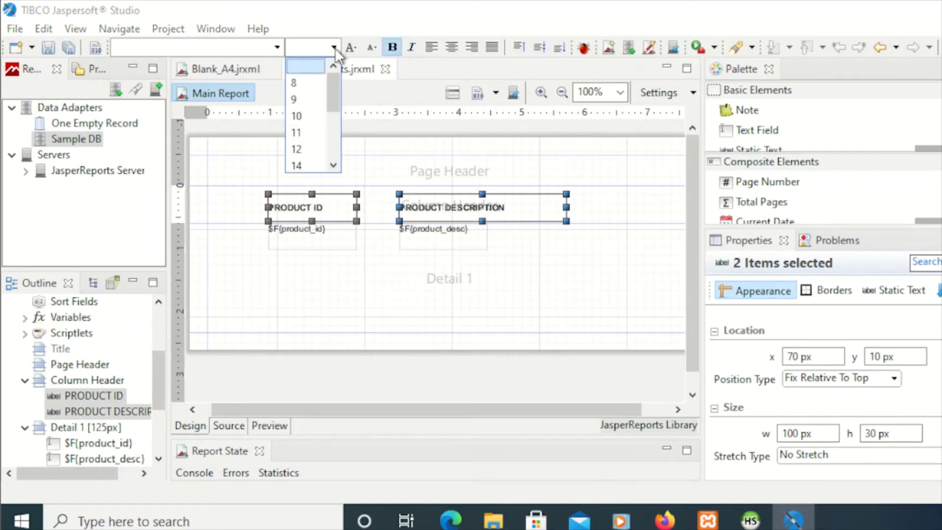
left_click(301, 166)
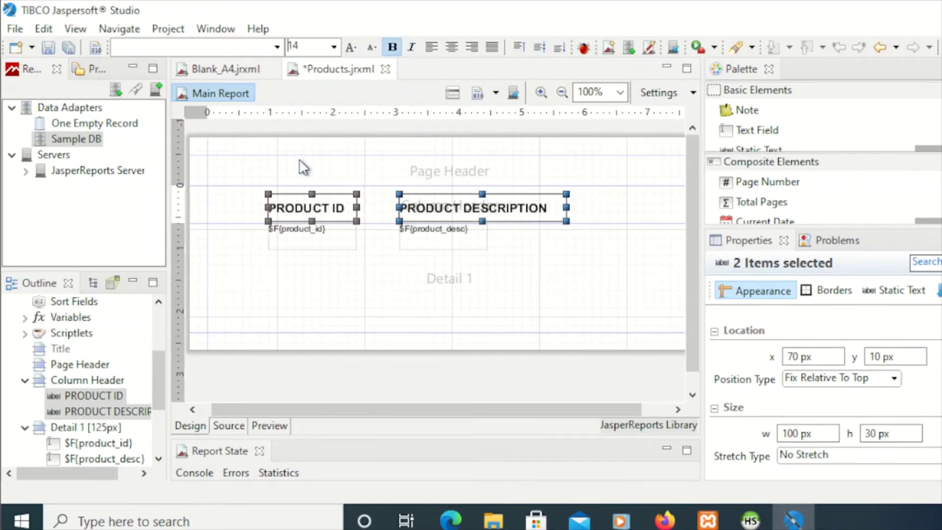
Set both detail fields to font size 12, size product_id 120 px and product_desc 190 px, then preview
left_click(320, 244)
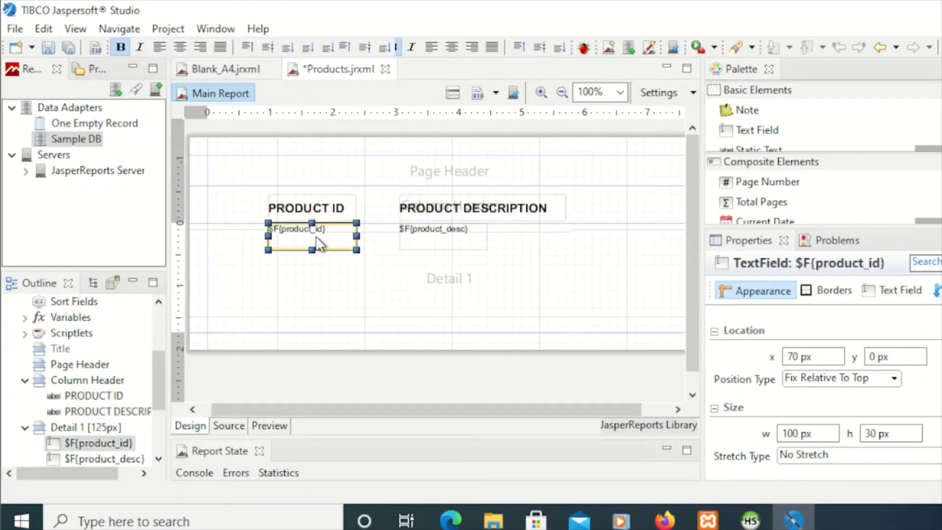
left_click(463, 239, "shift")
left_click(332, 48)
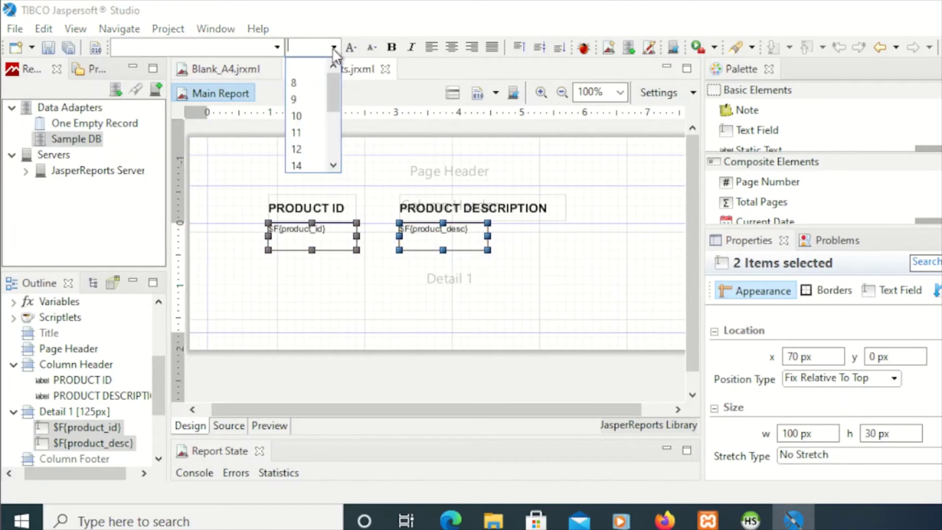
left_click(303, 153)
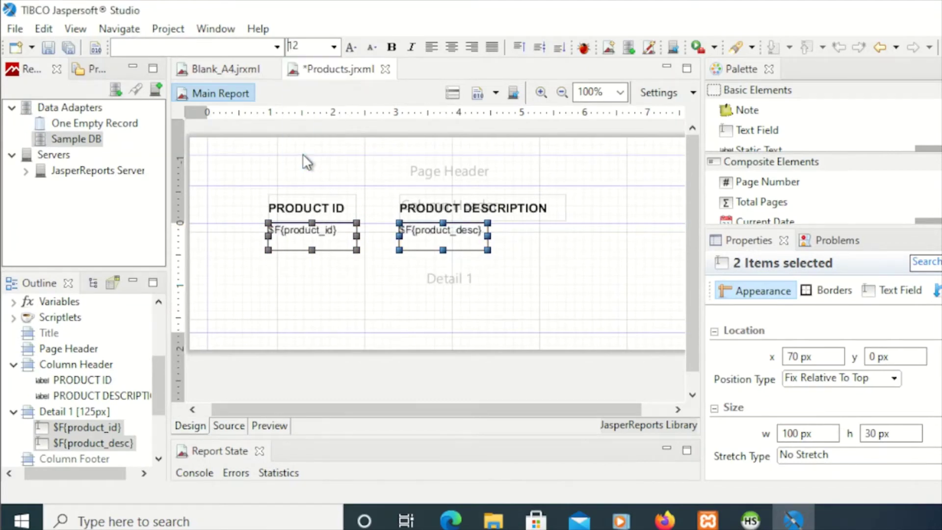
left_click_drag(488, 237, 527, 235)
left_click(398, 299)
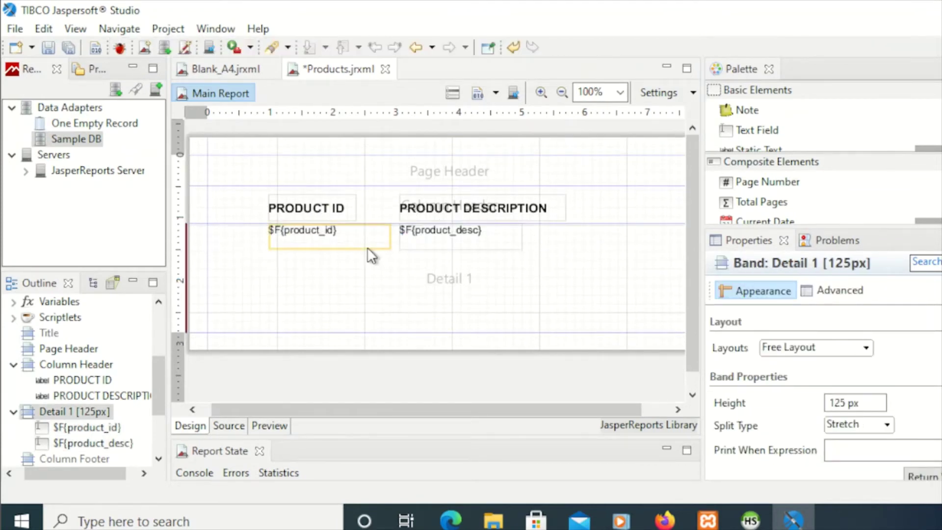
left_click(379, 236)
left_click_drag(391, 236, 374, 236)
left_click(442, 236)
left_click_drag(522, 235, 566, 235)
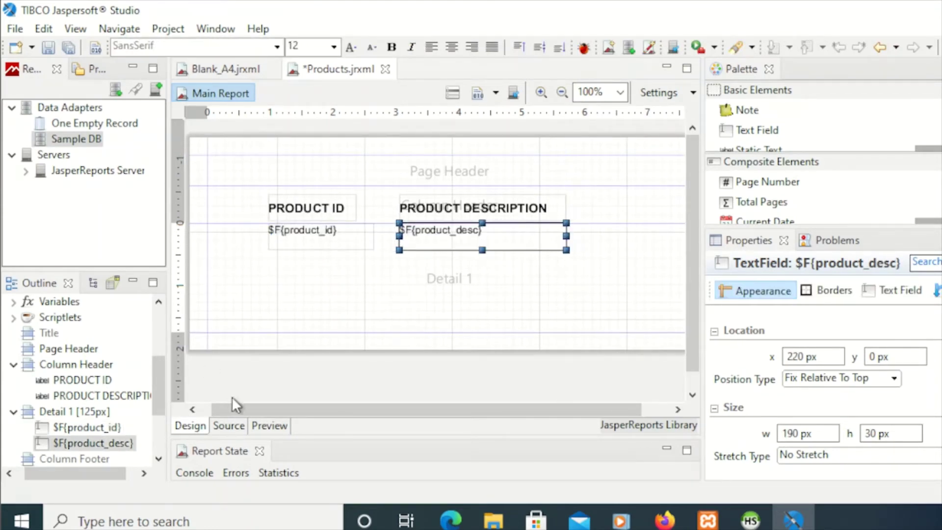
left_click(268, 426)
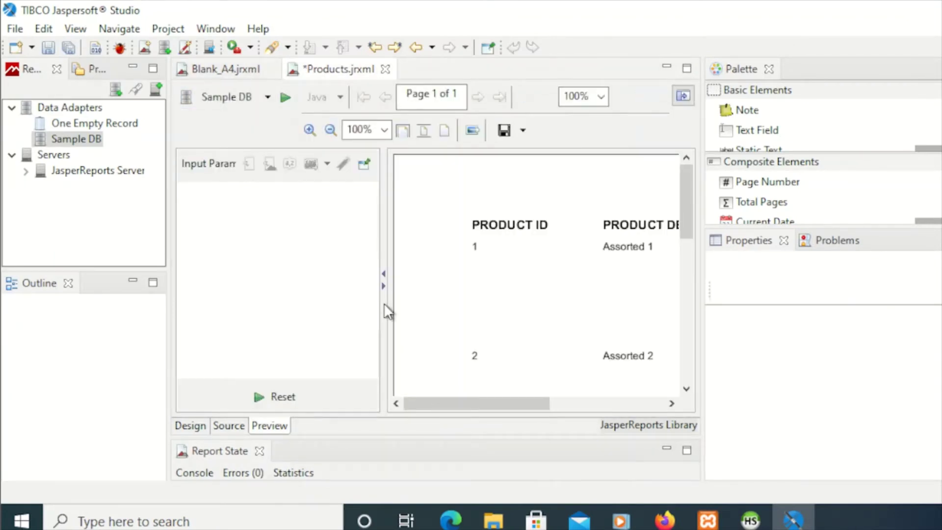
Back in Design, drag the Detail 1 band's bottom up to 32 px and preview again
scroll(391, 310, "down", 5)
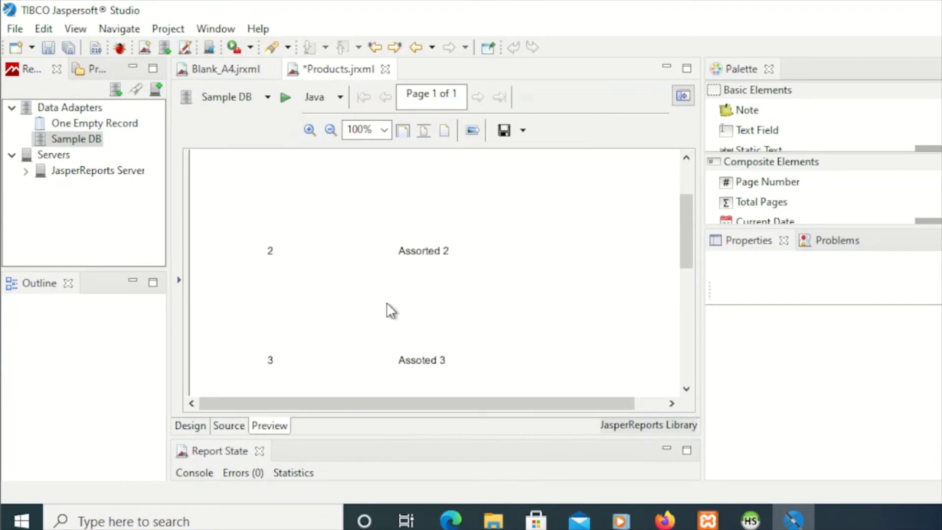
scroll(391, 310, "up", 5)
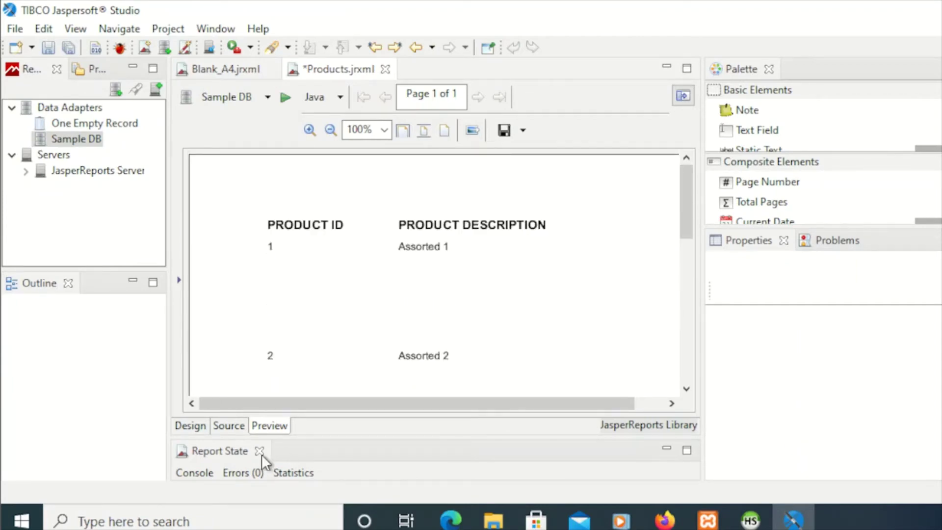
left_click(190, 428)
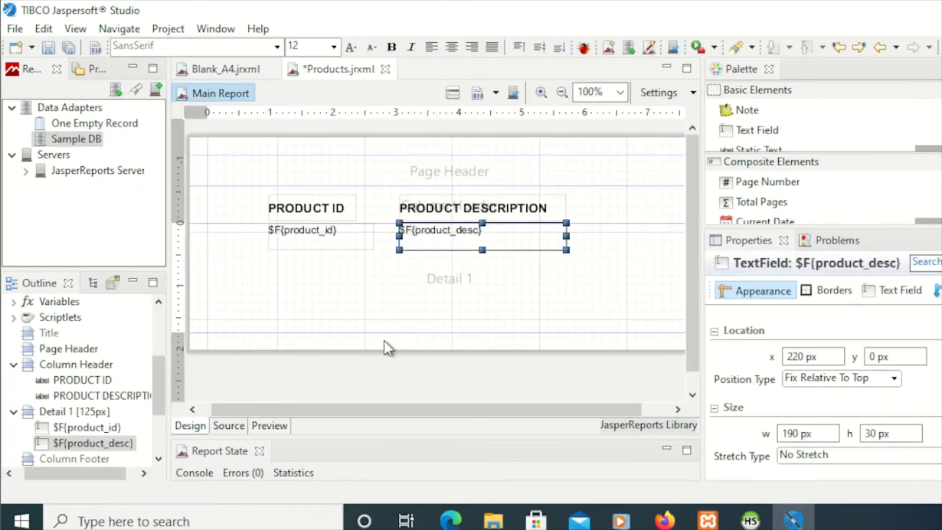
left_click_drag(382, 330, 381, 250)
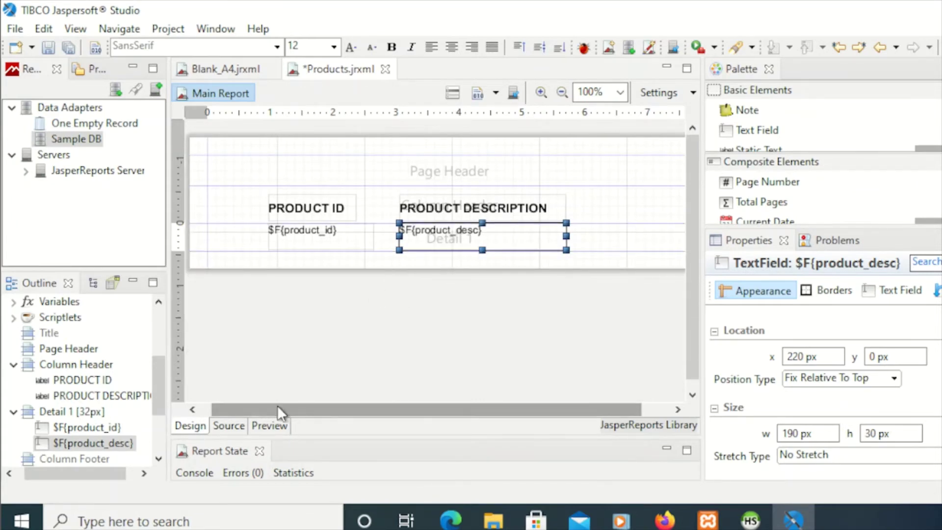
left_click(274, 425)
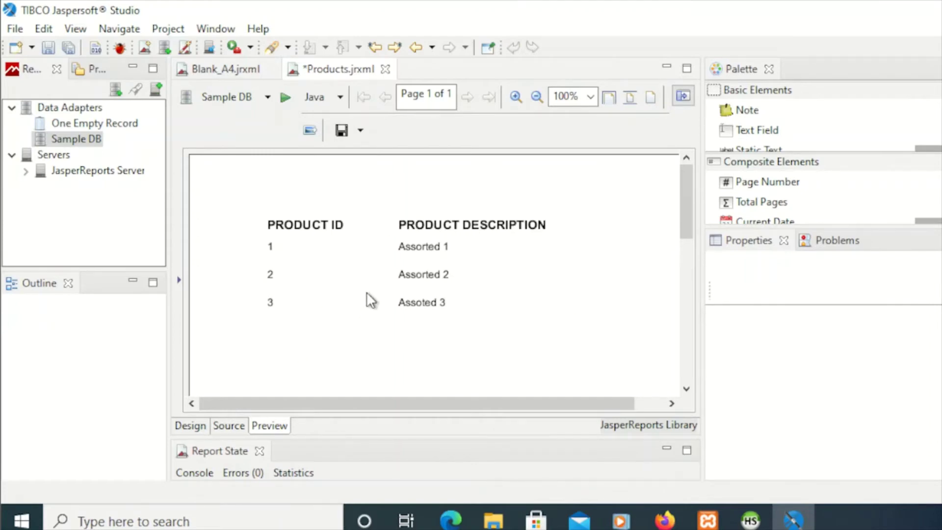
Place a static text box in the Page Header, widen it and centre-align it
left_click(188, 427)
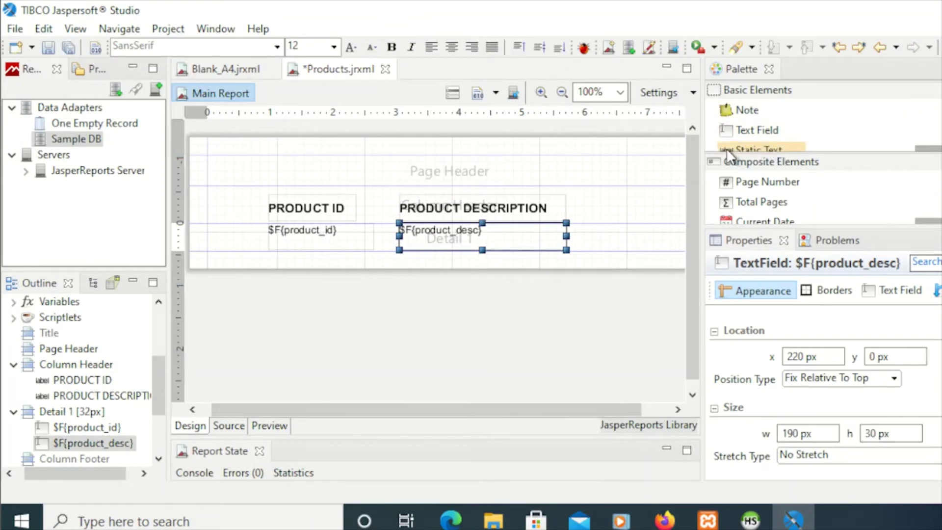
left_click_drag(726, 148, 317, 168)
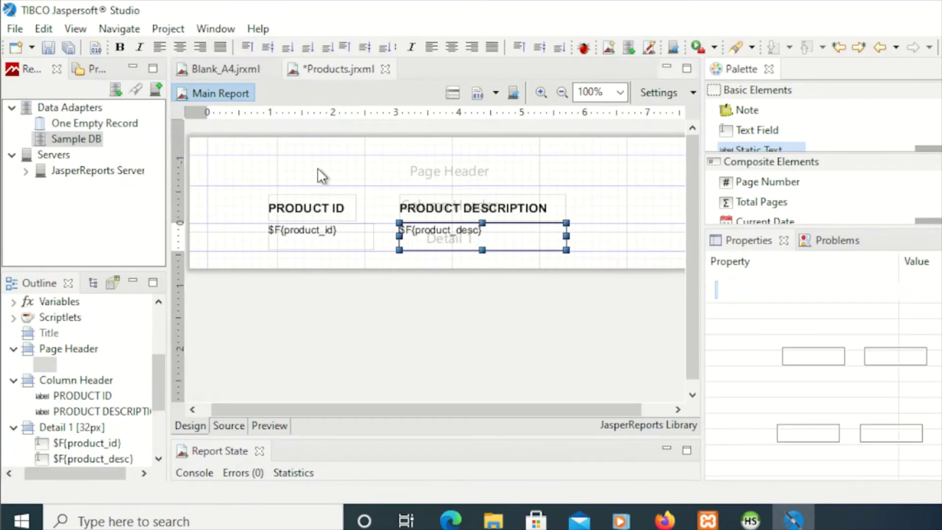
left_click_drag(345, 181, 340, 175)
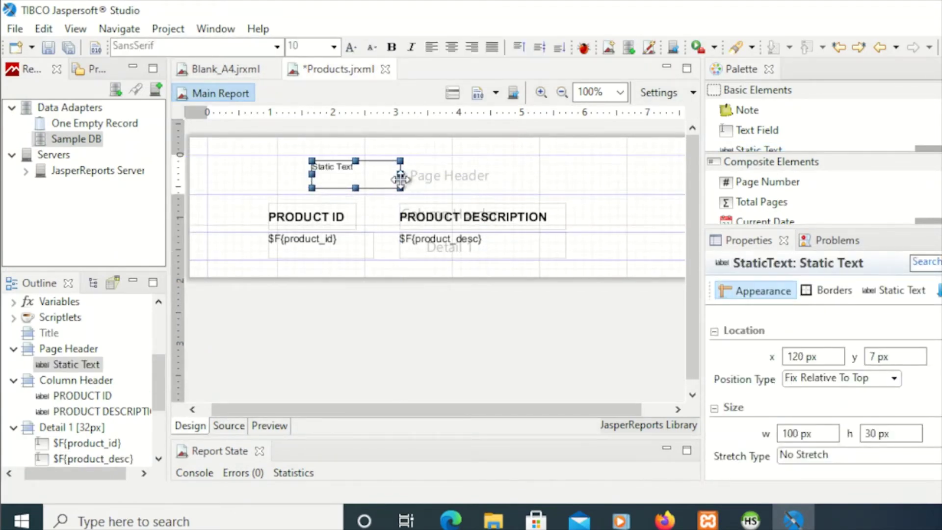
left_click_drag(400, 174, 505, 175)
left_click_drag(311, 174, 295, 173)
left_click(451, 46)
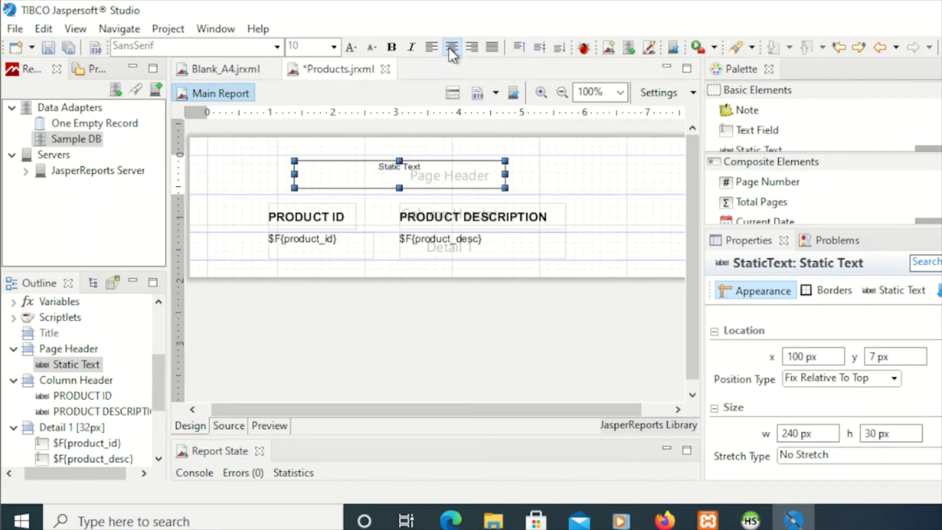
Type the title text PRODUCT LIST into the static text box
double_click(411, 167)
type("PRO")
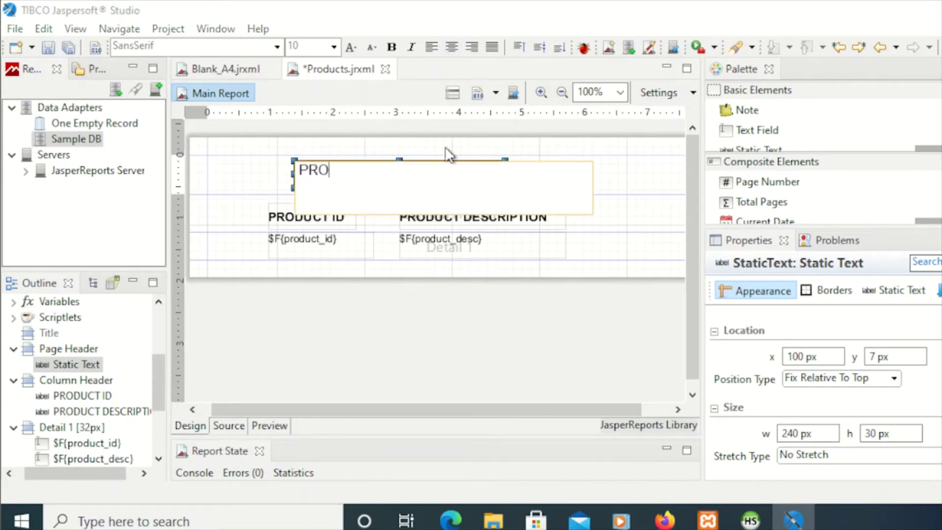
type("DUCT LIST")
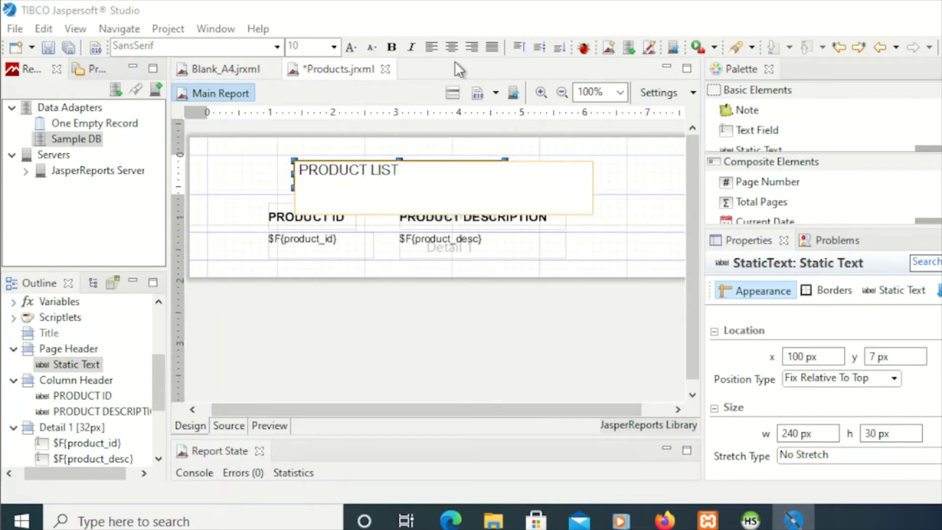
Centre the title, make it bold at size 22, and widen it to 320 px
left_click(450, 49)
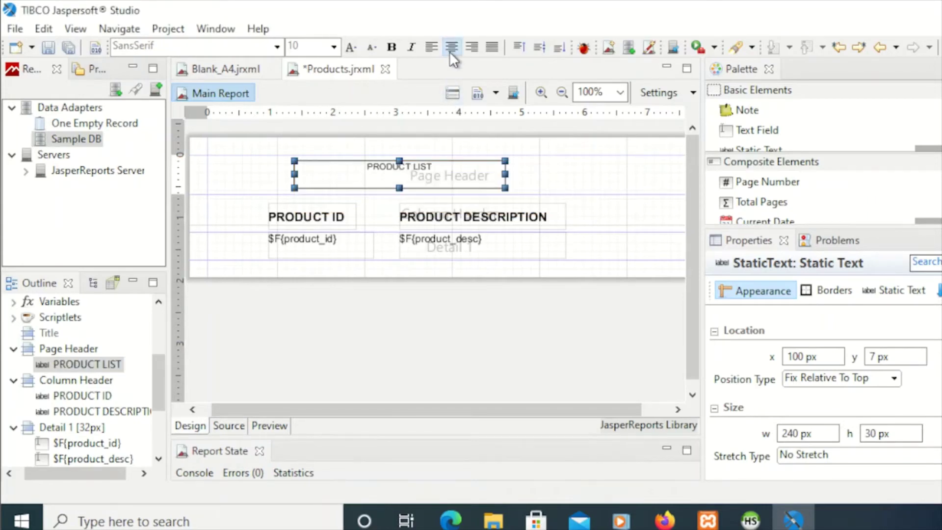
left_click(533, 49)
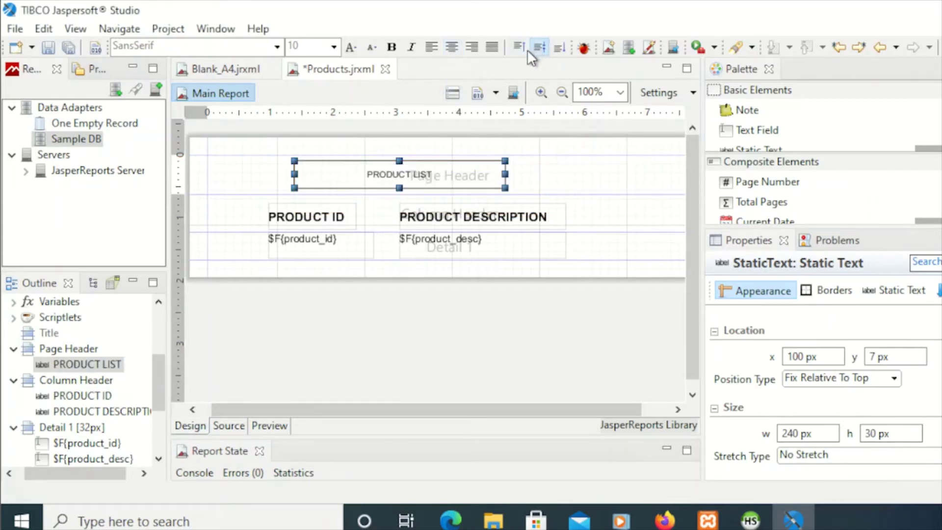
left_click(392, 48)
left_click(338, 48)
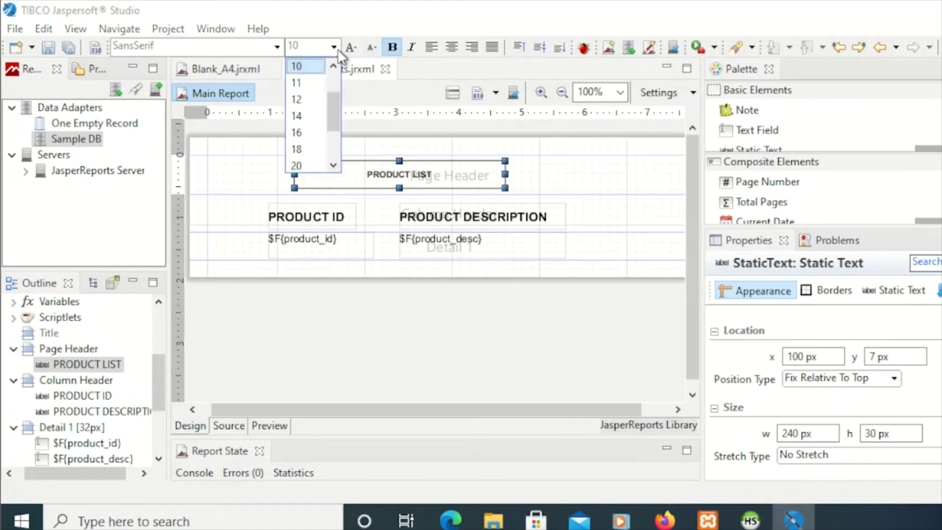
scroll(318, 127, "down", 2)
left_click(295, 136)
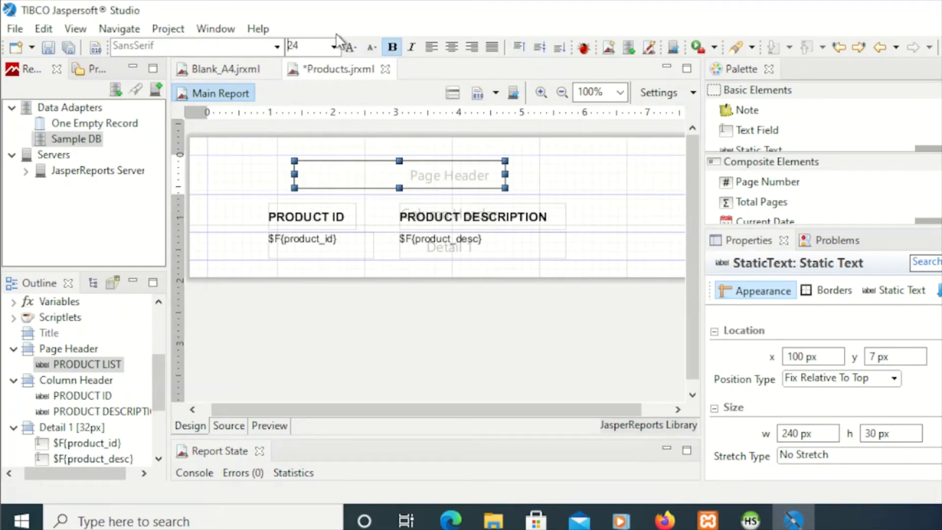
left_click(334, 46)
left_click(311, 116)
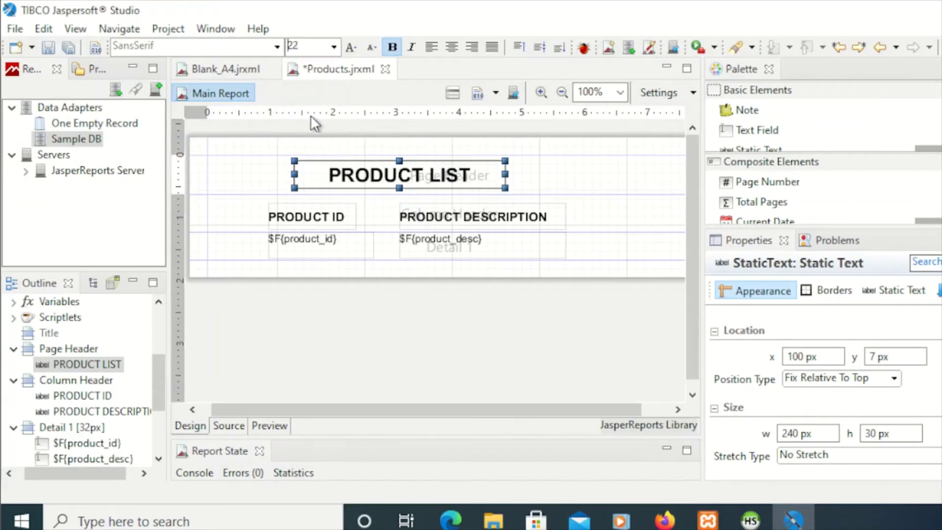
left_click_drag(293, 174, 268, 174)
left_click_drag(505, 174, 549, 166)
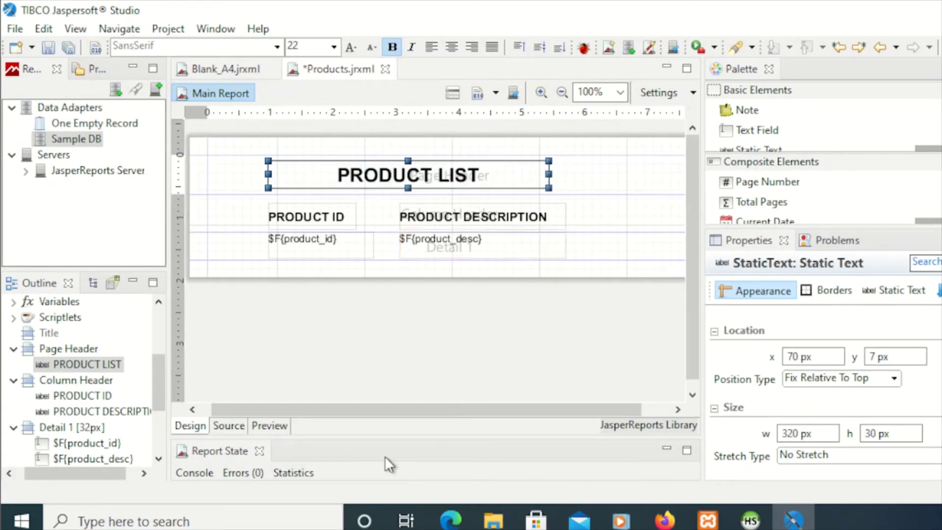
left_click(274, 425)
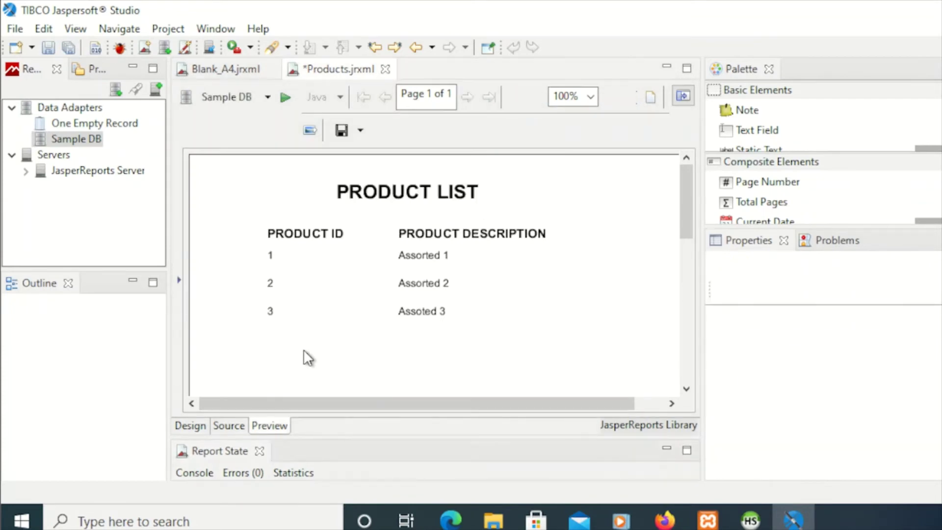
scroll(304, 337, "down", 5)
scroll(304, 338, "up", 5)
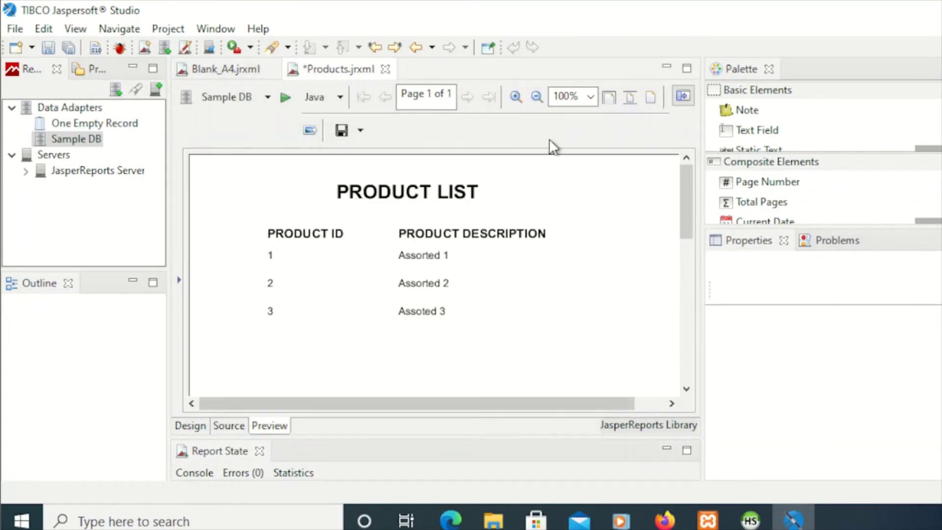
left_click(185, 425)
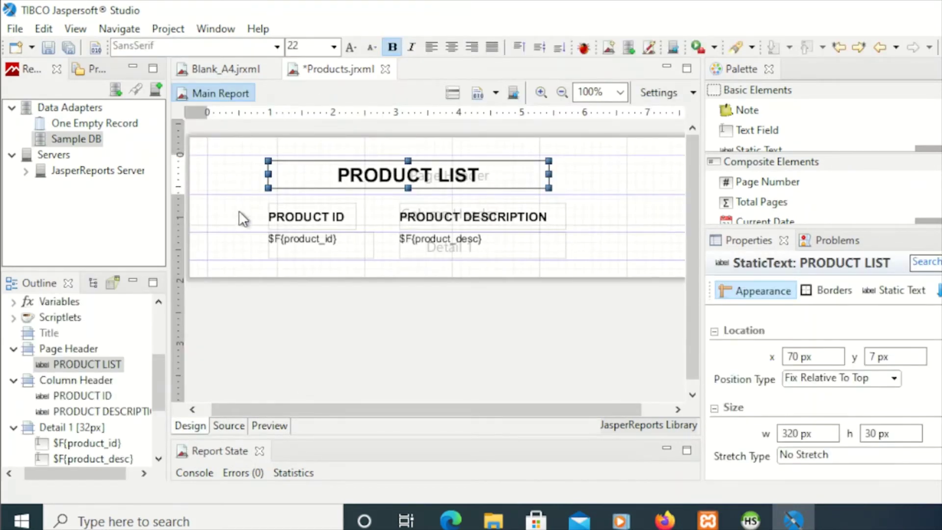
left_click(244, 218)
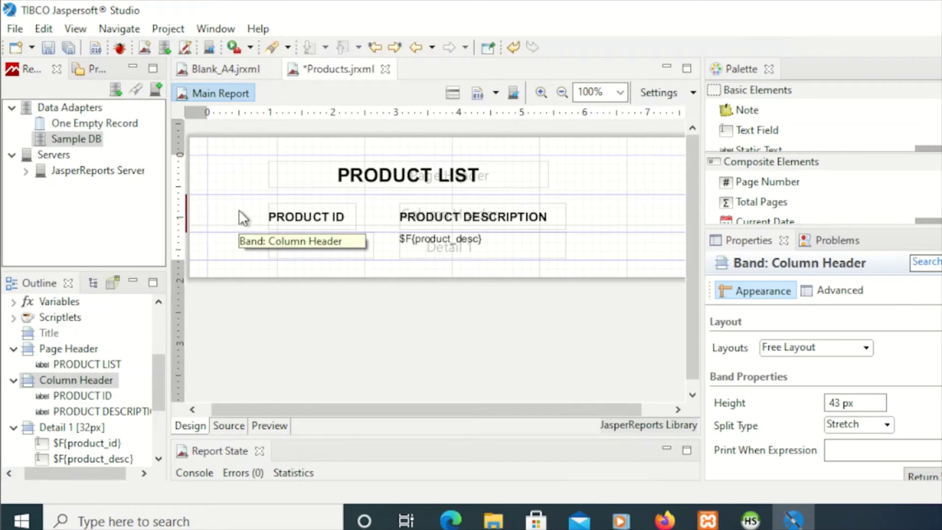
Add a new report parameter, Parameter1, under the Parameters node in the Outline
scroll(137, 383, "up", 3)
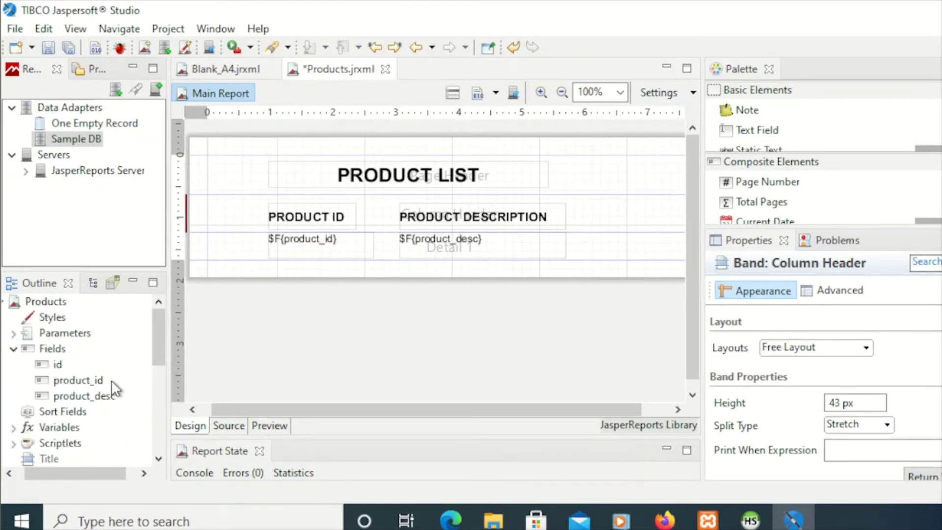
left_click(13, 333)
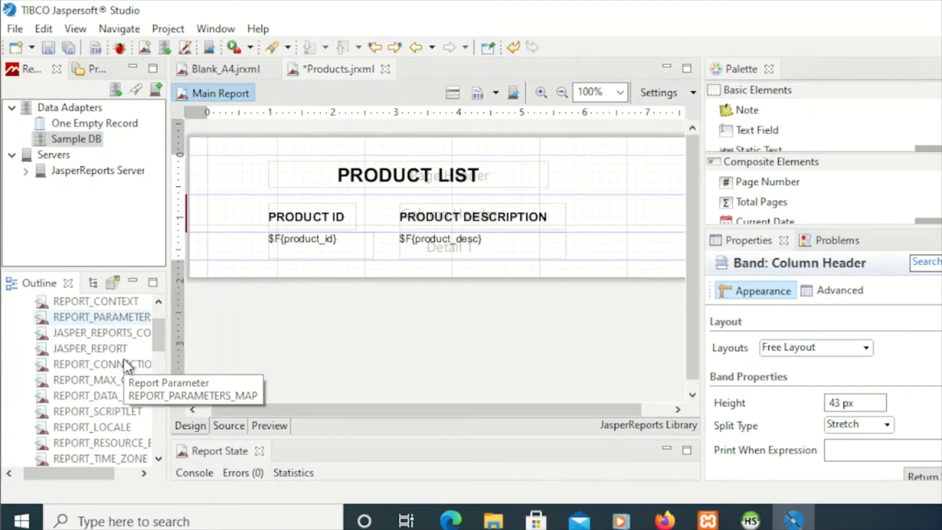
scroll(123, 358, "up", 1)
left_click(65, 334)
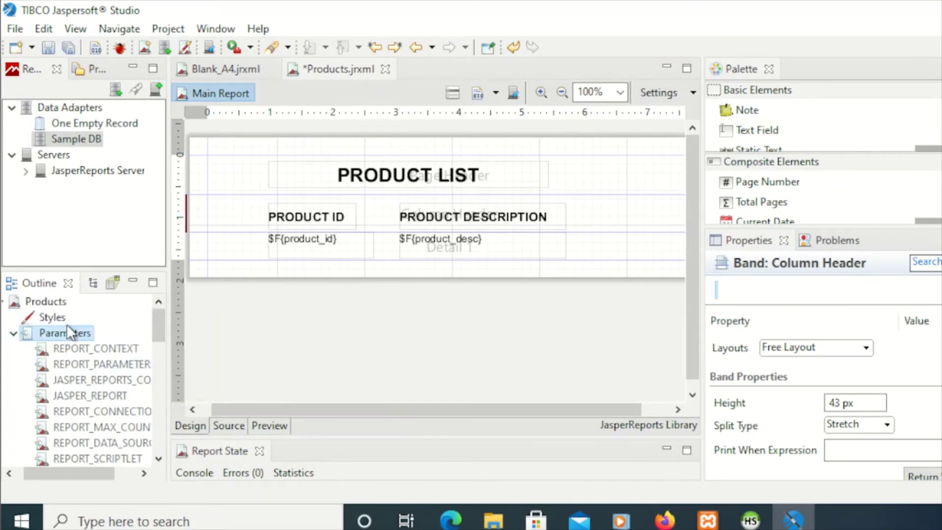
right_click(68, 326)
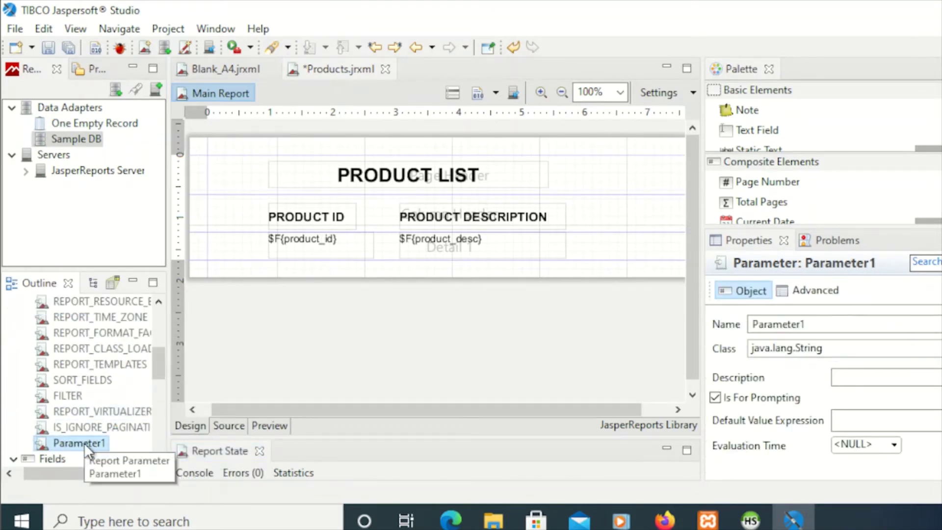
right_click(84, 442)
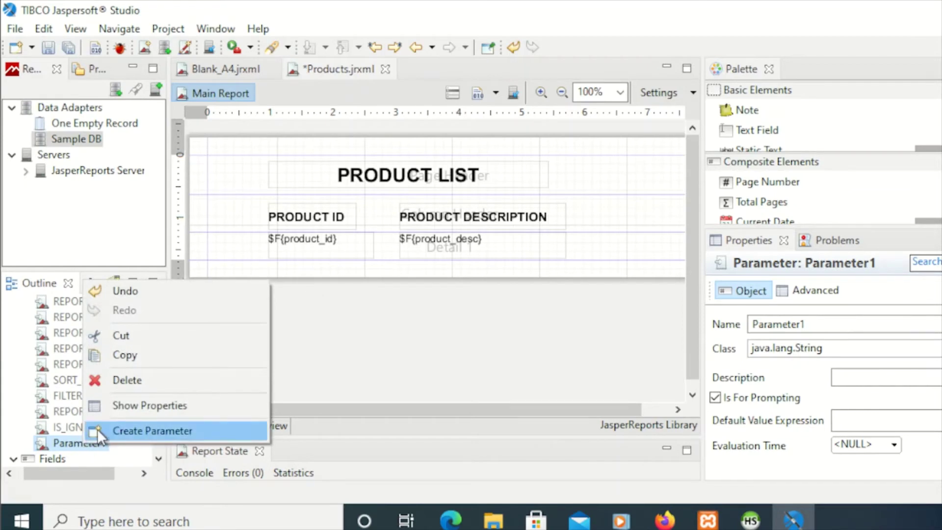
Rename Parameter1 to ParamInputs in the Properties panel
left_click(855, 324)
double_click(856, 324)
mouse_move(793, 519)
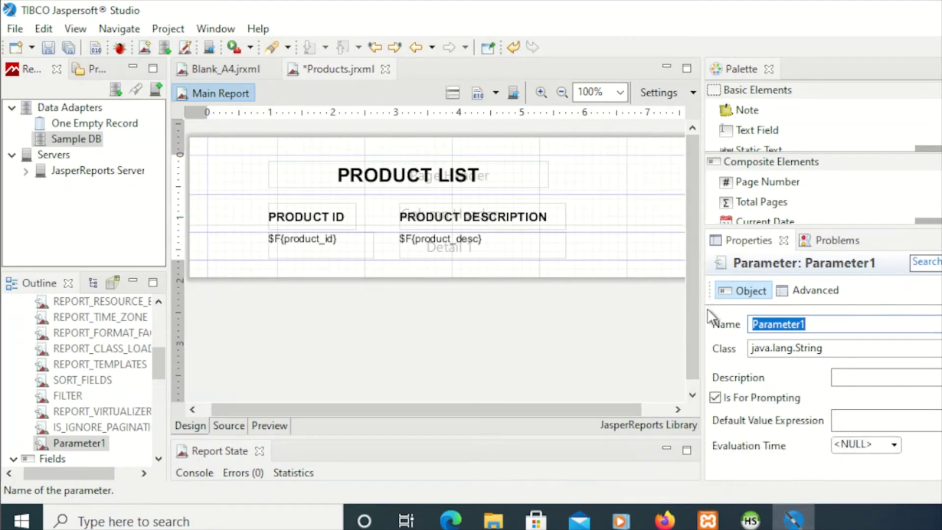
left_click_drag(700, 309, 665, 302)
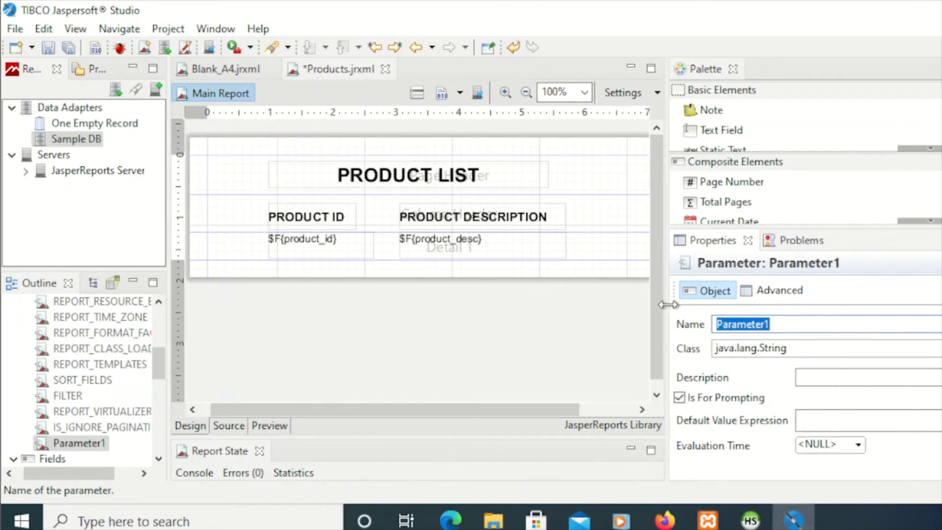
left_click(786, 323)
key("BackSpace")
key("BackSpace")
key("BackSpace")
key("BackSpace")
key("BackSpace")
type("lnputs")
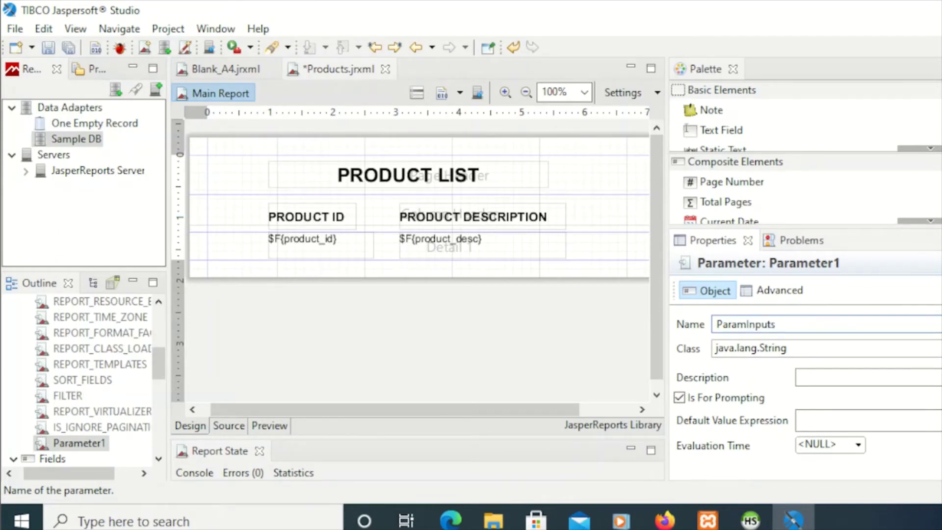
key("Return")
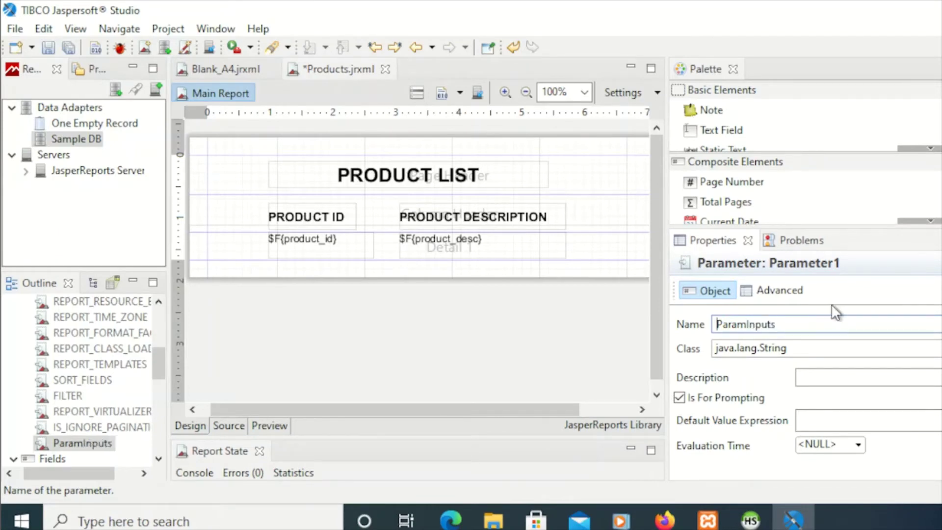
Keep java.lang.String as the class and drop ParamInputs into the Page Header
left_click(750, 347)
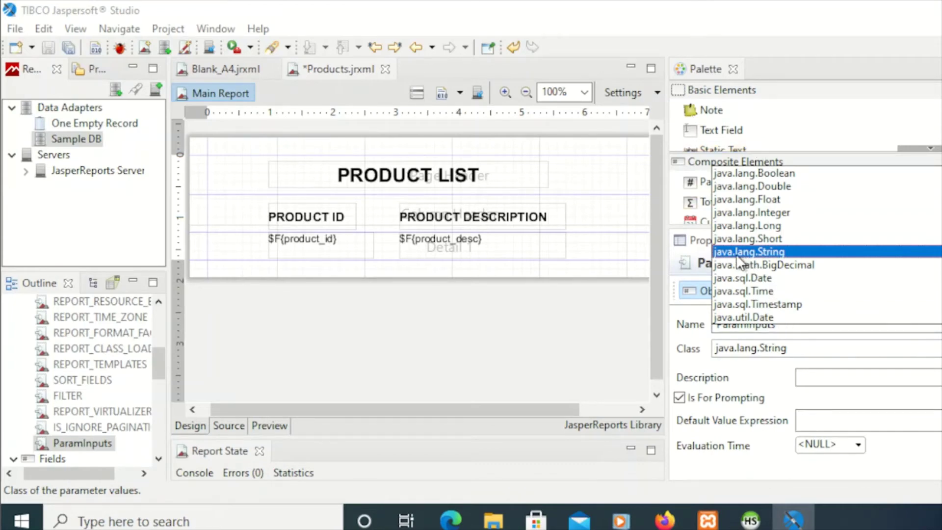
key("Return")
key("Tab")
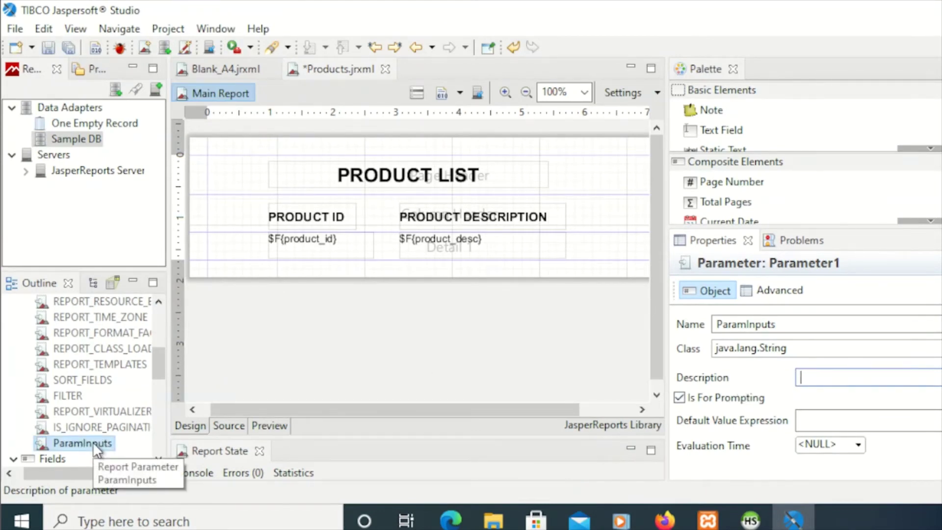
left_click_drag(92, 442, 213, 161)
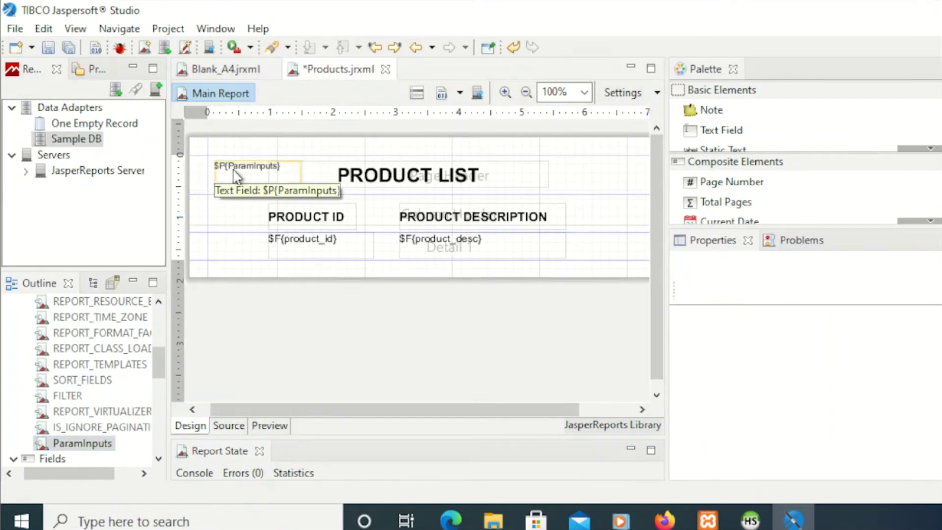
Move the $P{ParamInputs} field to the left edge and preview the report with 'My Inputs' as its value
left_click(225, 176)
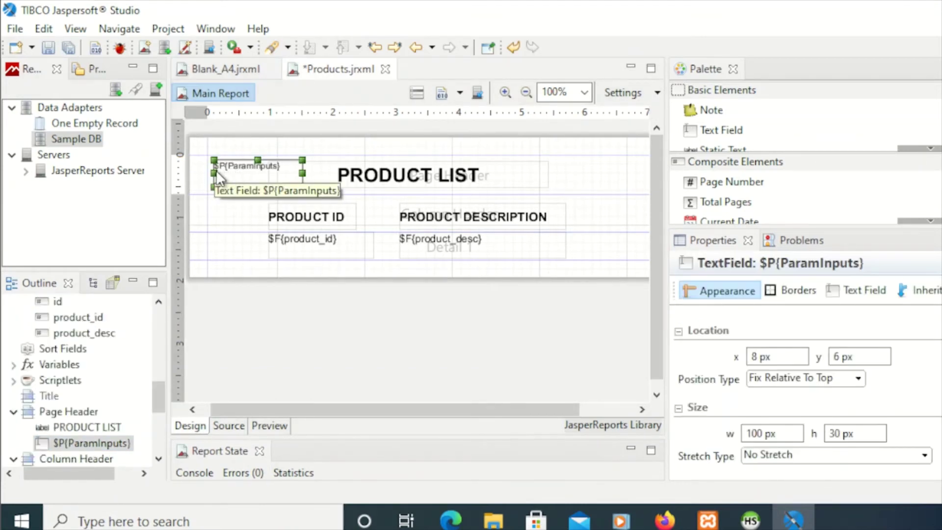
mouse_move(225, 177)
left_mouse_down()
mouse_move(244, 172)
mouse_move(232, 172)
left_mouse_up()
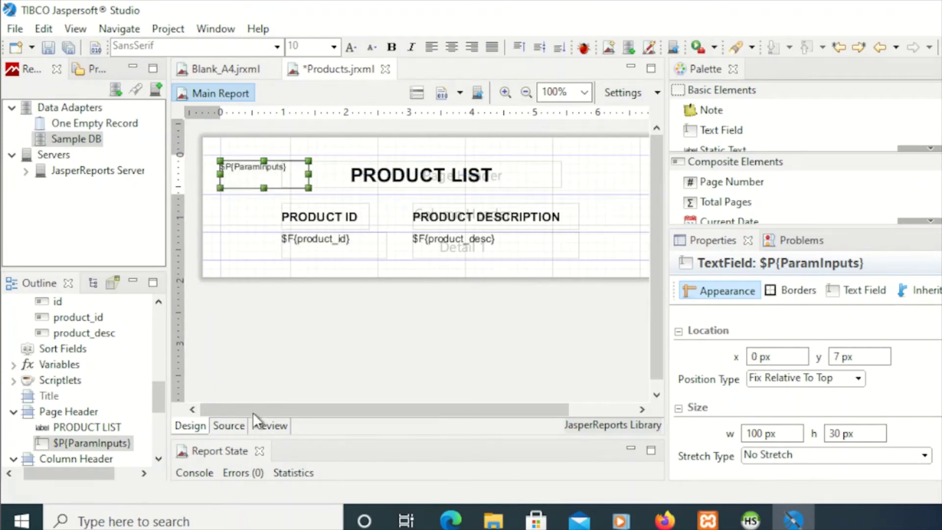
left_click(273, 425)
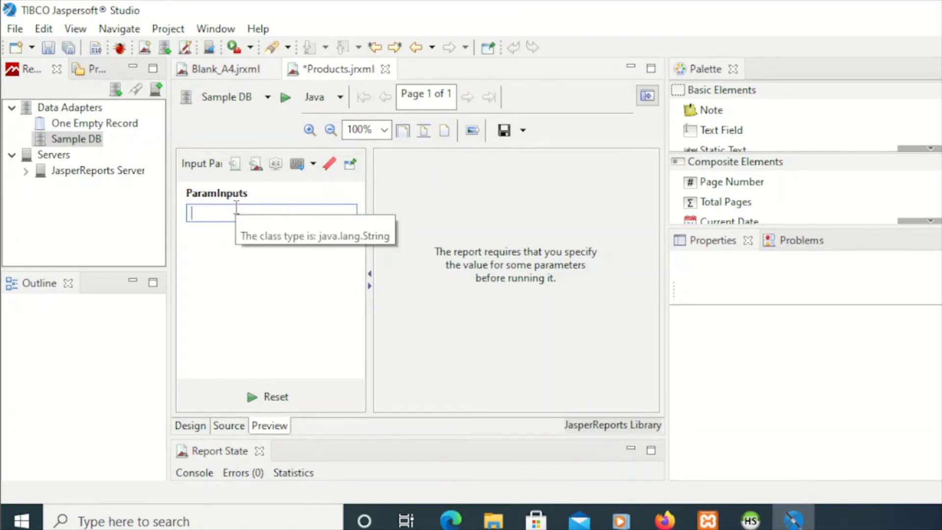
type("My Inputs")
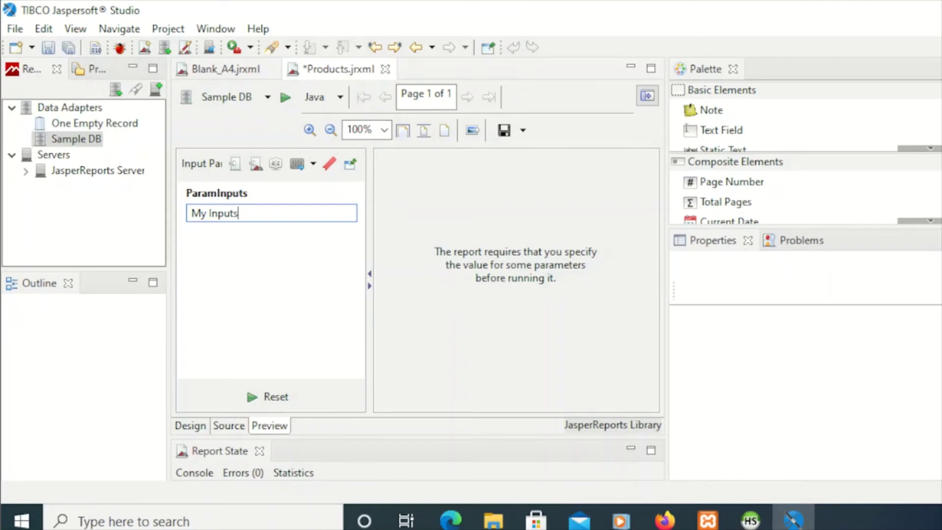
key("Return")
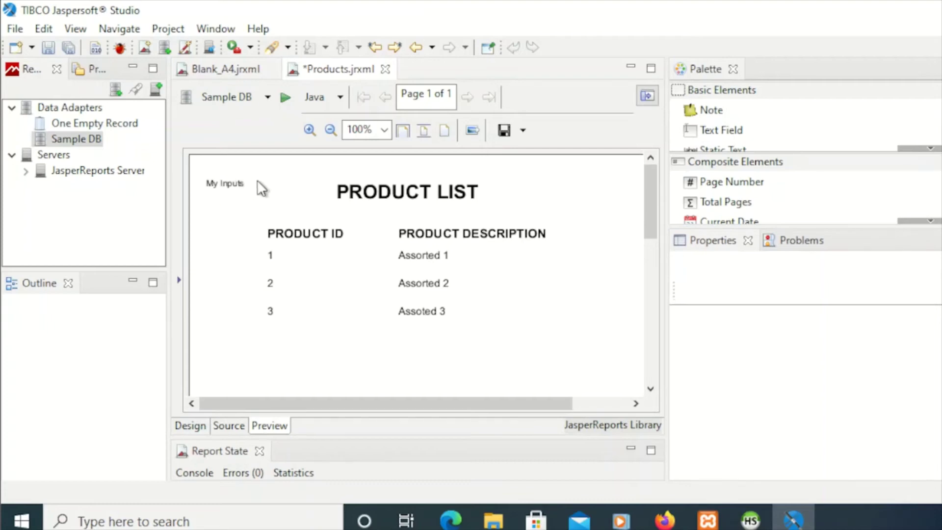
Delete the $P{ParamInputs} text field from the Page Header
left_click(186, 424)
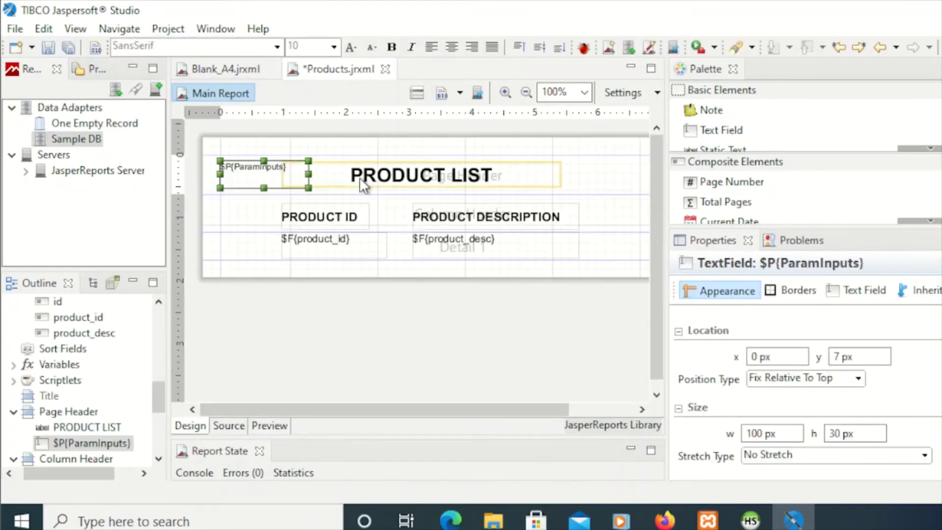
right_click(247, 170)
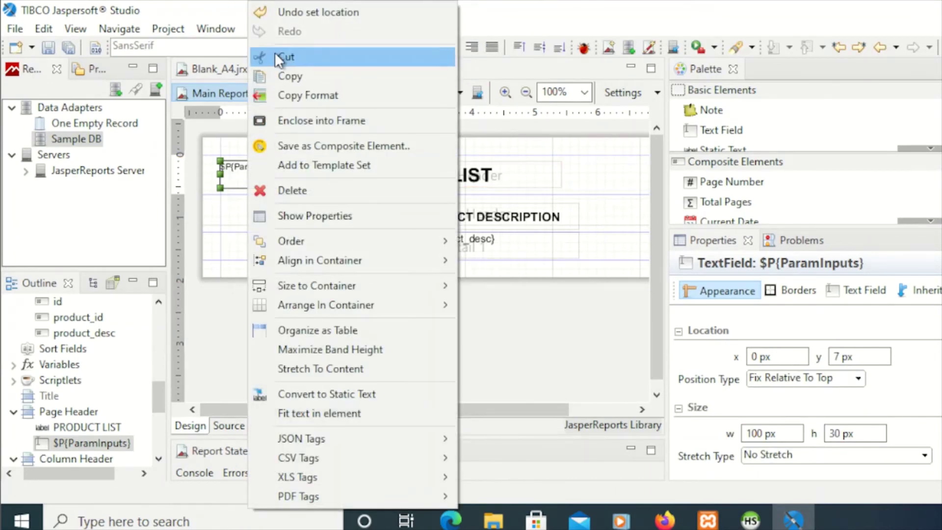
left_click(281, 192)
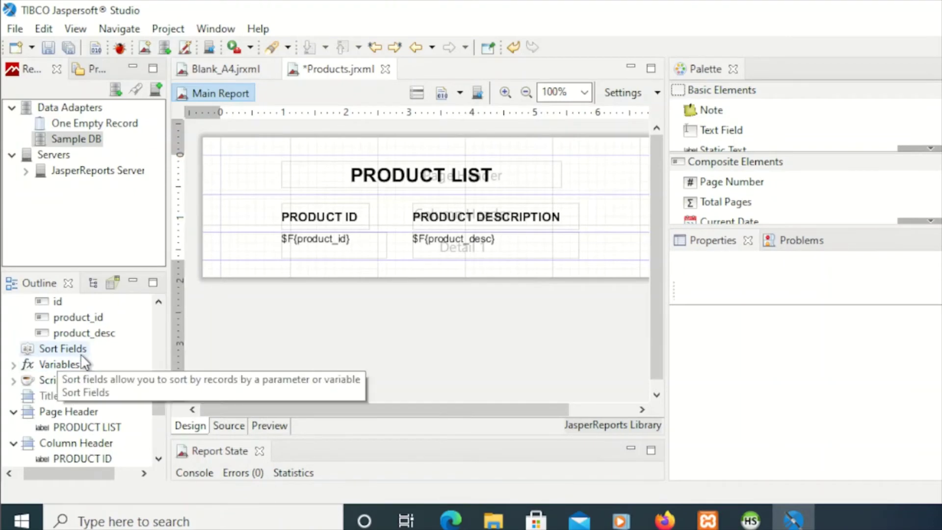
Confirm the ParamInputs parameter still exists, then bring up the Products report's actions
scroll(74, 351, "up", 2)
scroll(81, 355, "up", 5)
scroll(81, 354, "down", 3)
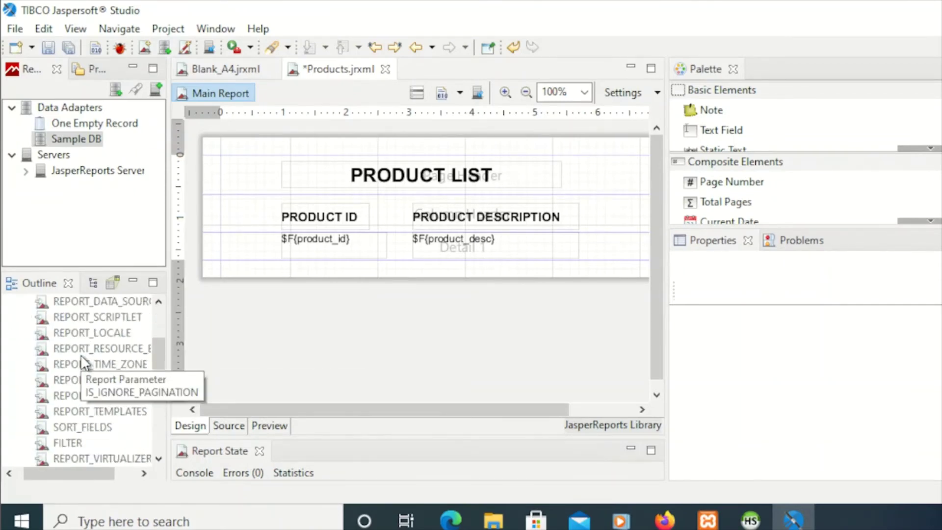
left_click(81, 443)
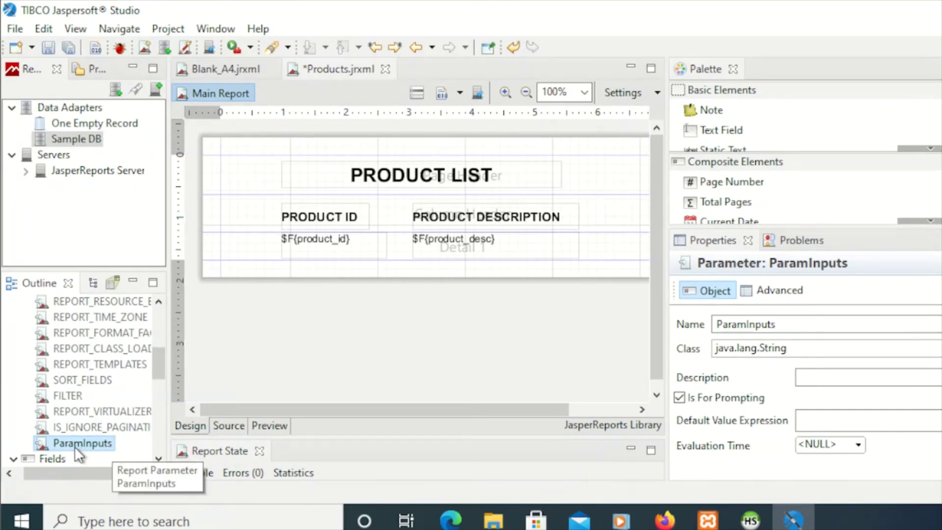
scroll(83, 436, "up", 4)
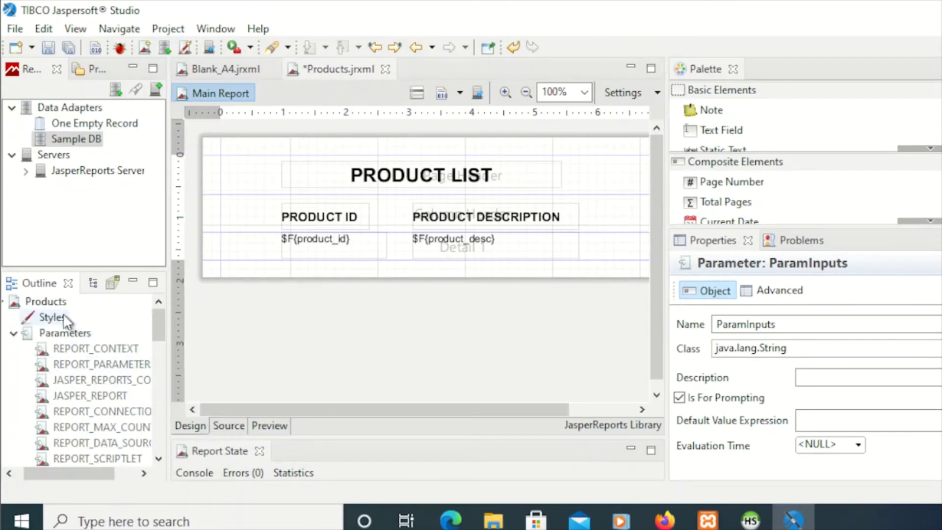
left_click(55, 302)
right_click(55, 303)
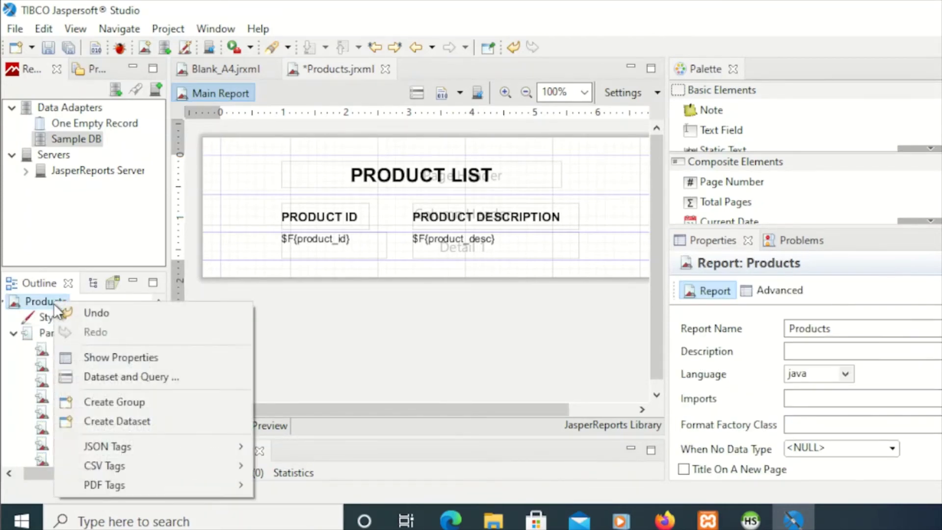
Append WHERE PRODUCT_DESC LIKE %P{}% to SELECT * FROM PRODUCTS and apply the query
left_click(88, 379)
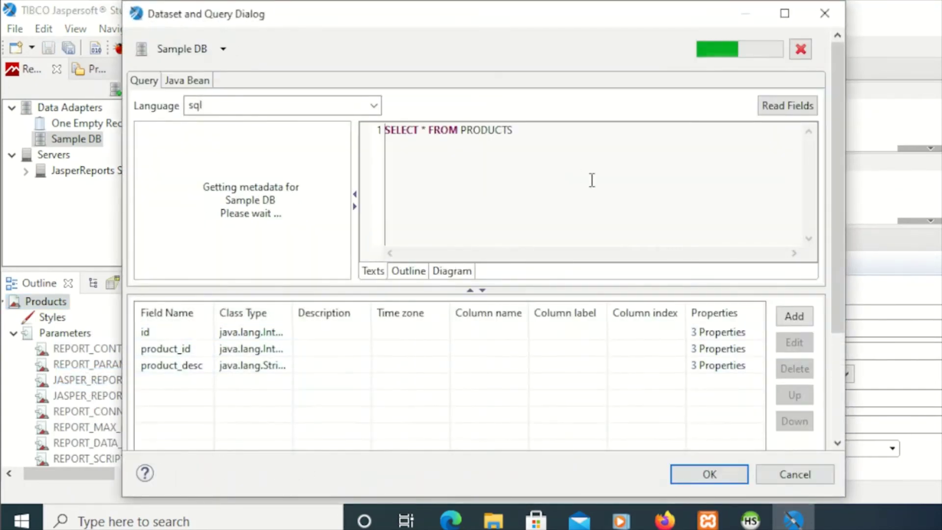
left_click(555, 134)
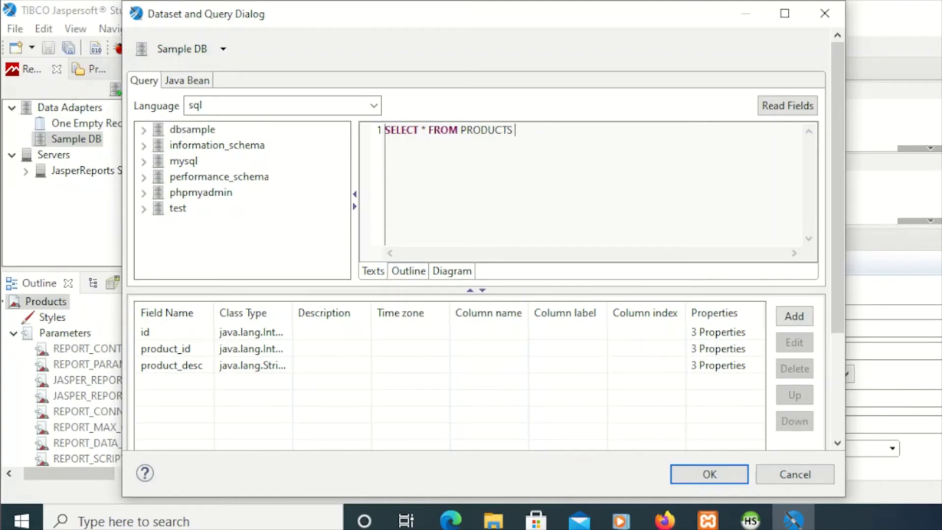
type("WHERE PROD")
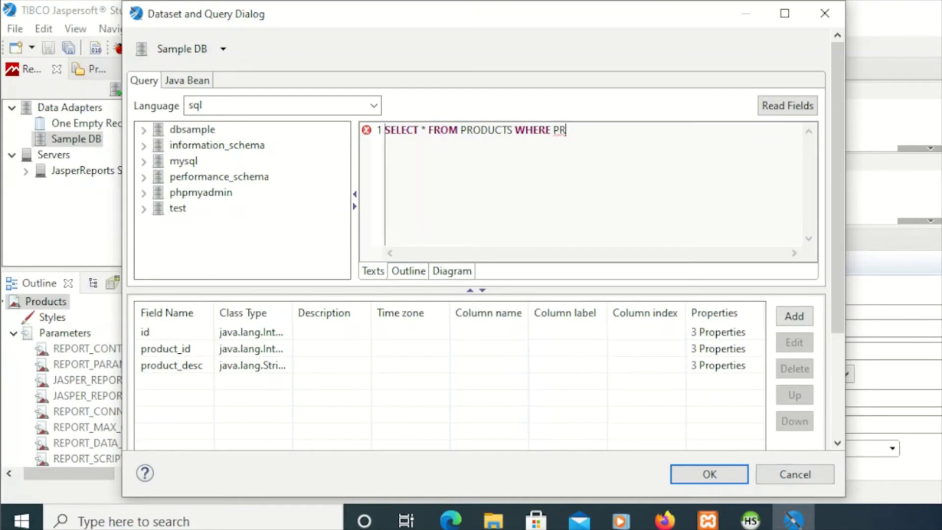
type("UCT_DESC")
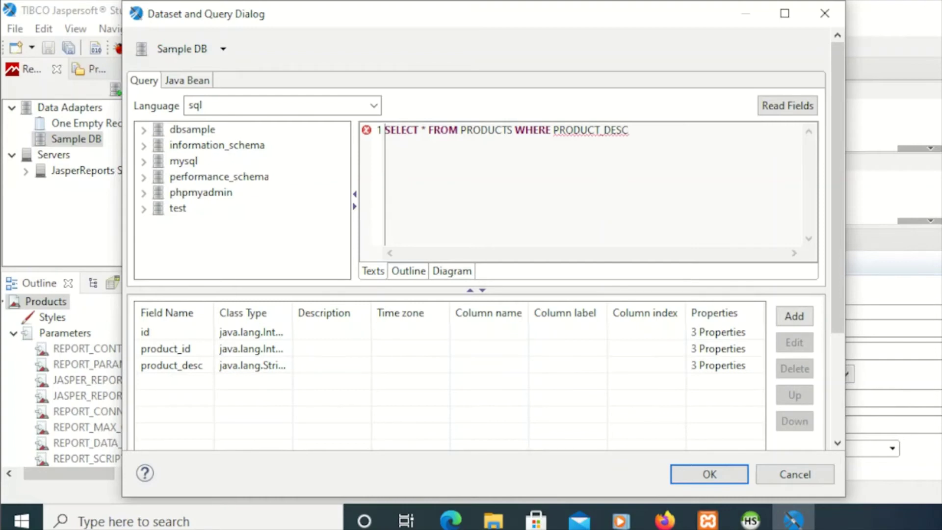
type(" LIKE %")
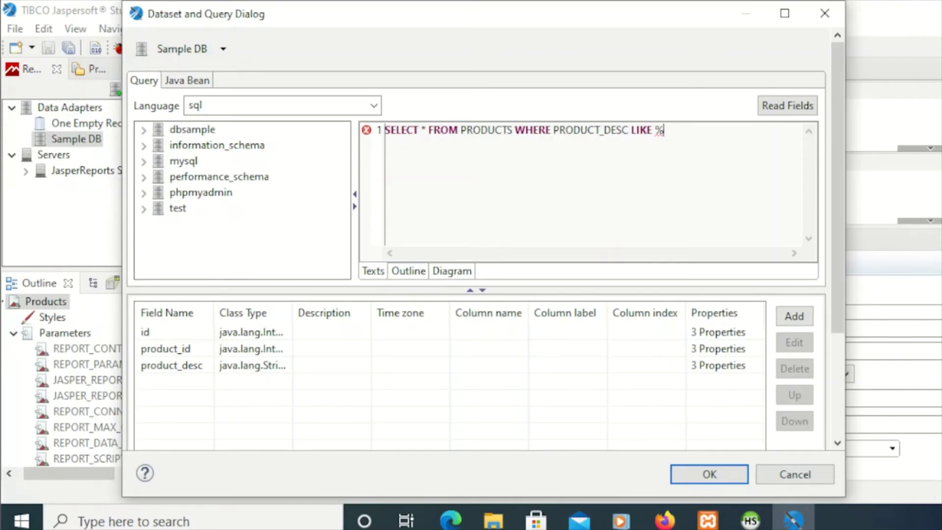
type("P{}%")
left_click(673, 130)
left_click(692, 476)
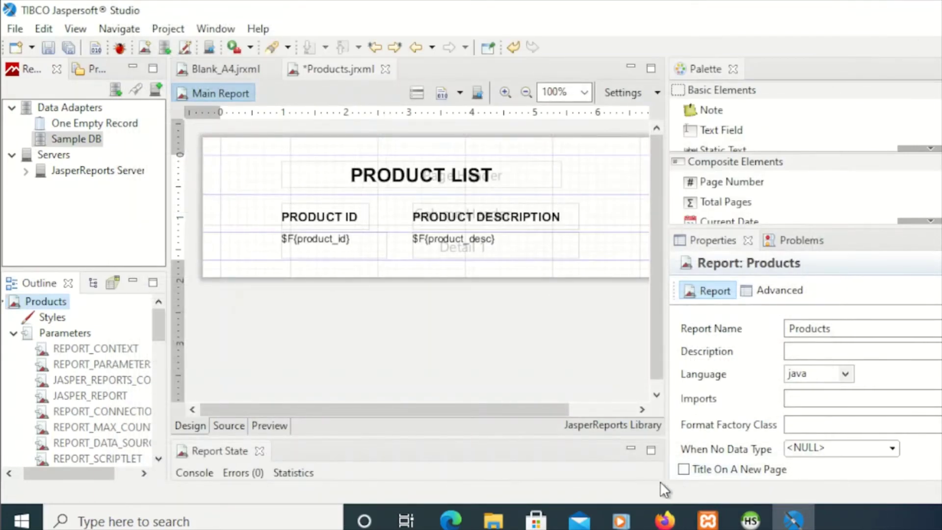
Copy the name ParamInputs and paste it into the query's %P{}% braces
scroll(110, 378, "down", 5)
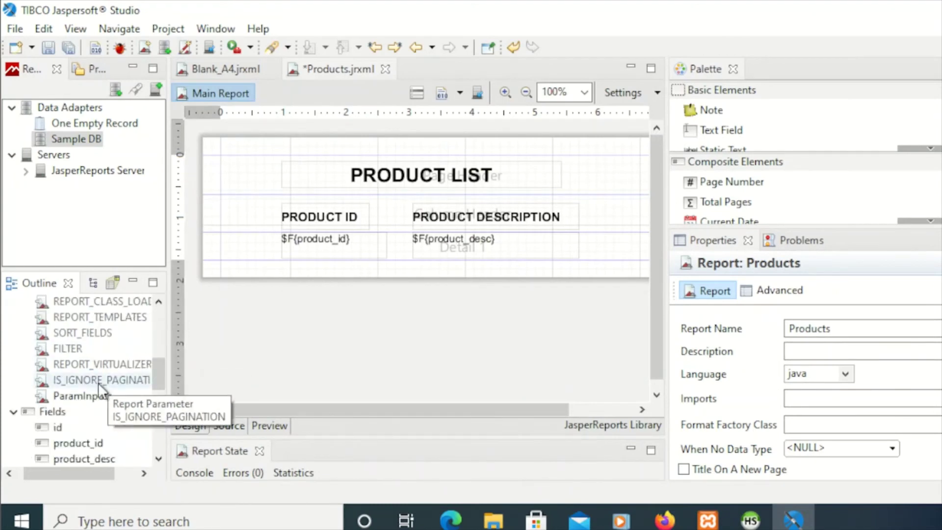
left_click(78, 395)
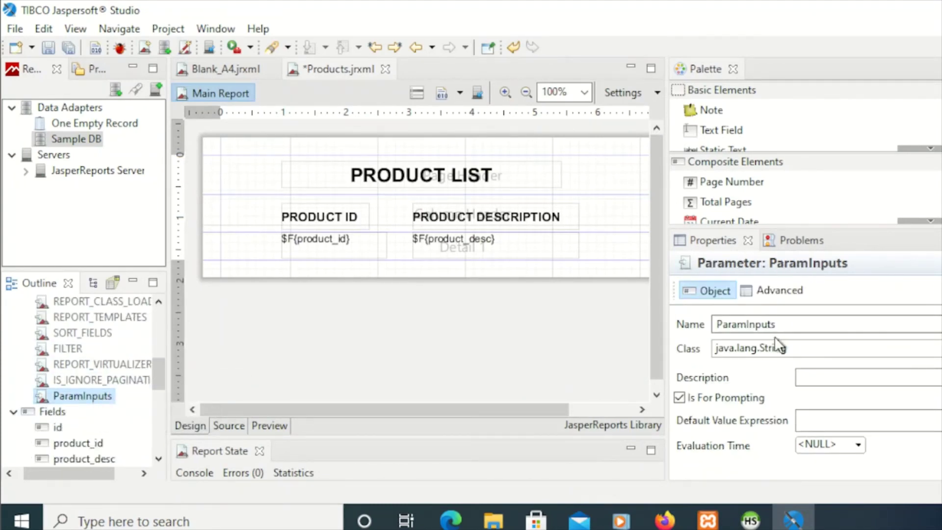
double_click(755, 324)
key("ctrl+c")
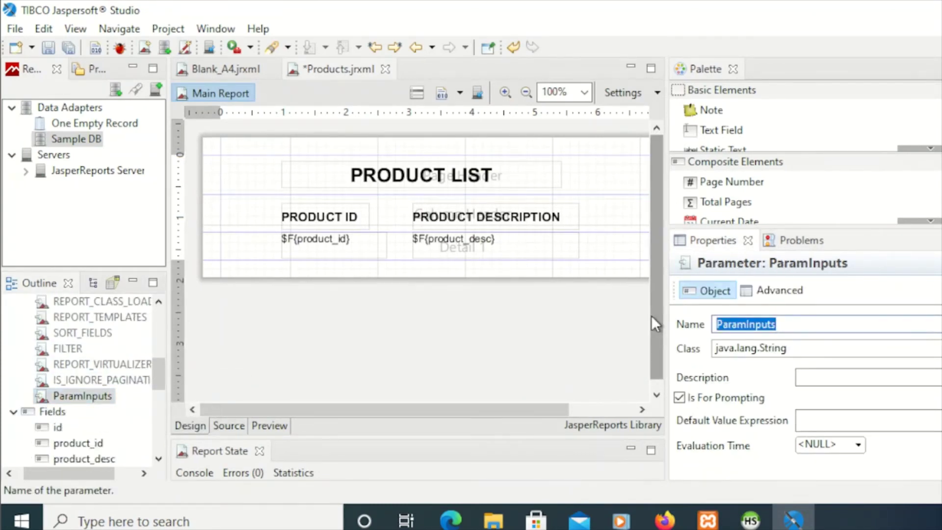
scroll(140, 381, "up", 5)
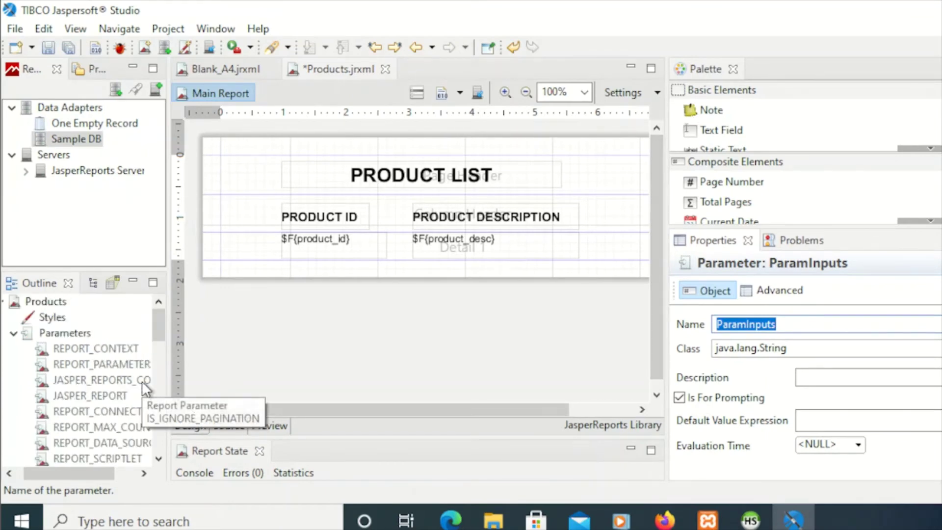
left_click(56, 299)
right_click(56, 299)
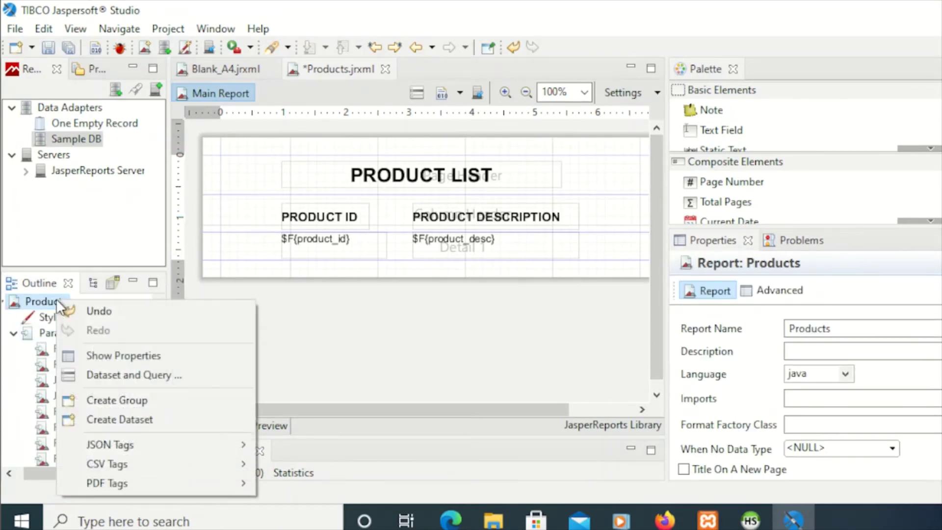
left_click(110, 373)
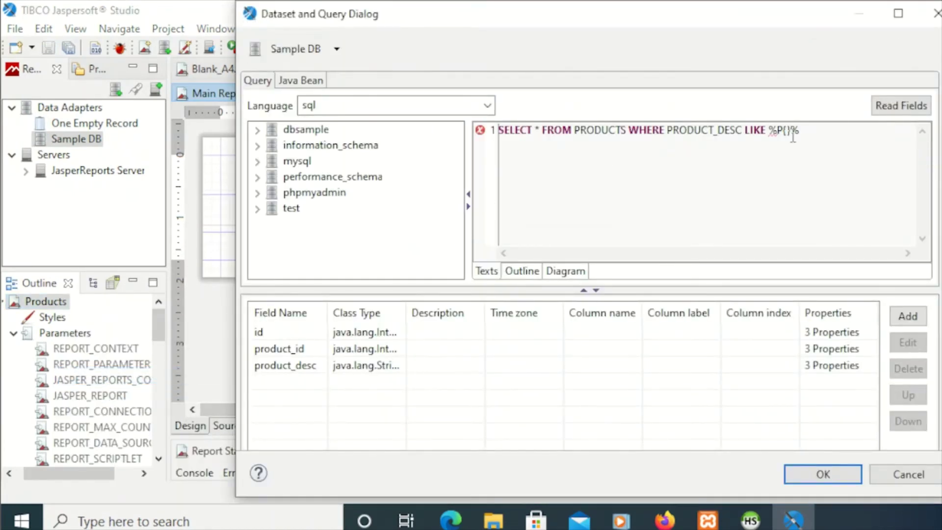
key("ctrl+v")
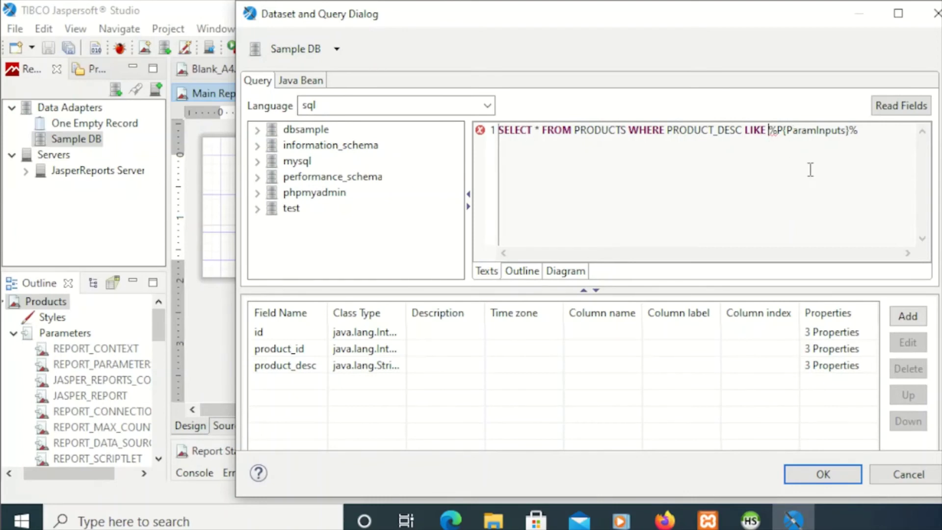
Wrap the LIKE pattern in quotes, re-read the fields and confirm the query
left_click(901, 108)
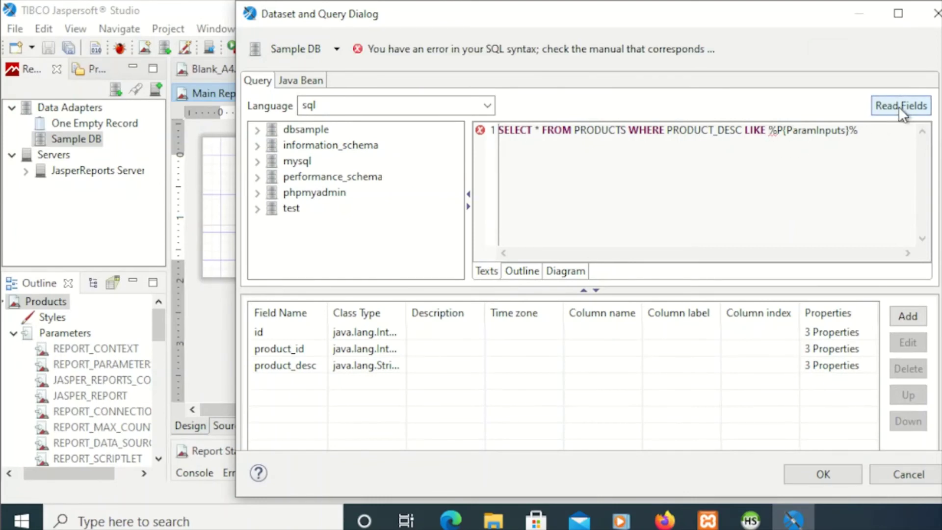
left_click(769, 130)
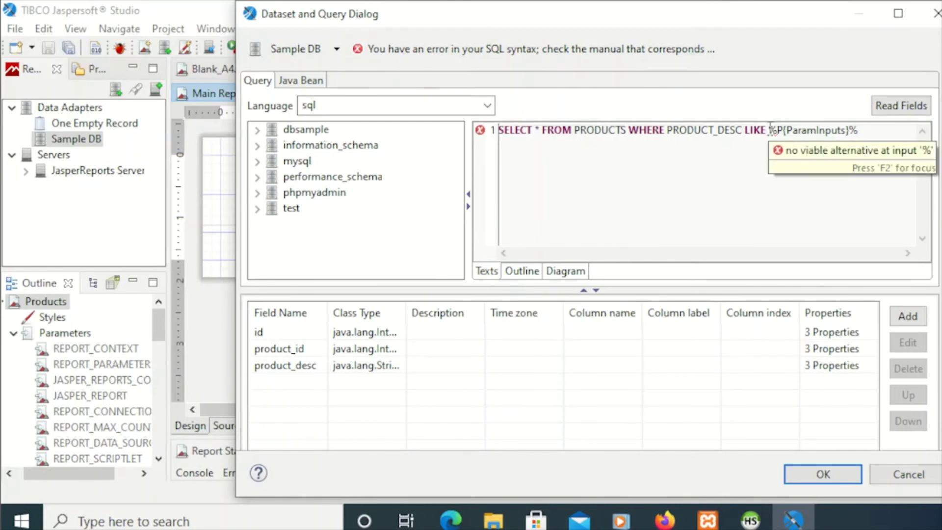
type("\"")
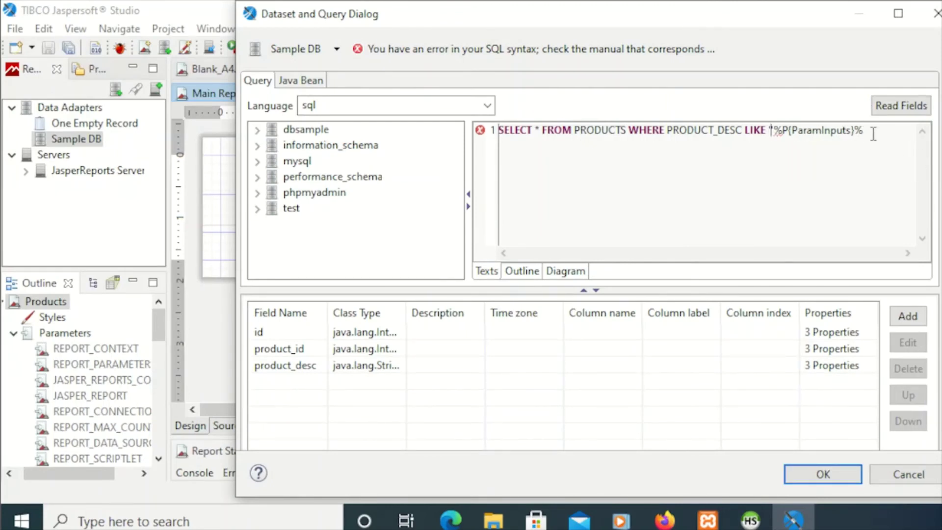
left_click(866, 130)
type("\"")
left_click(774, 130)
key("BackSpace")
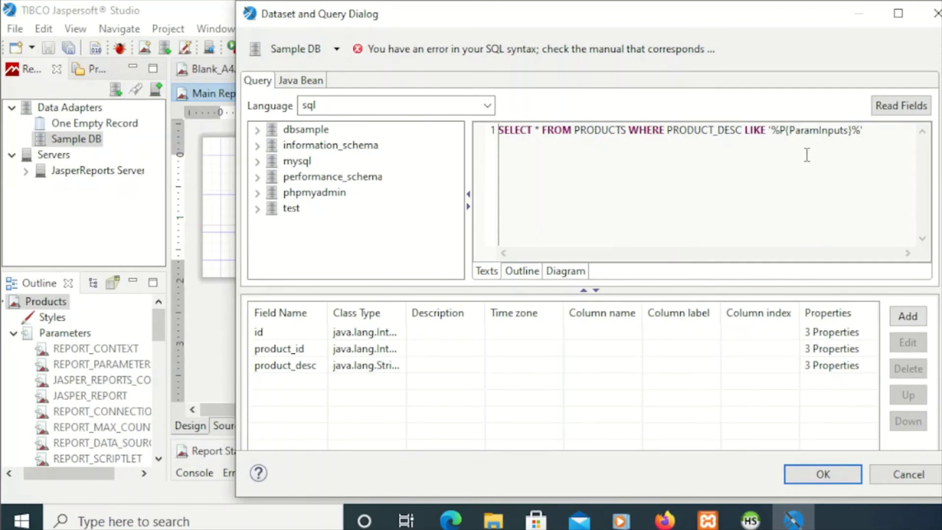
left_click(896, 104)
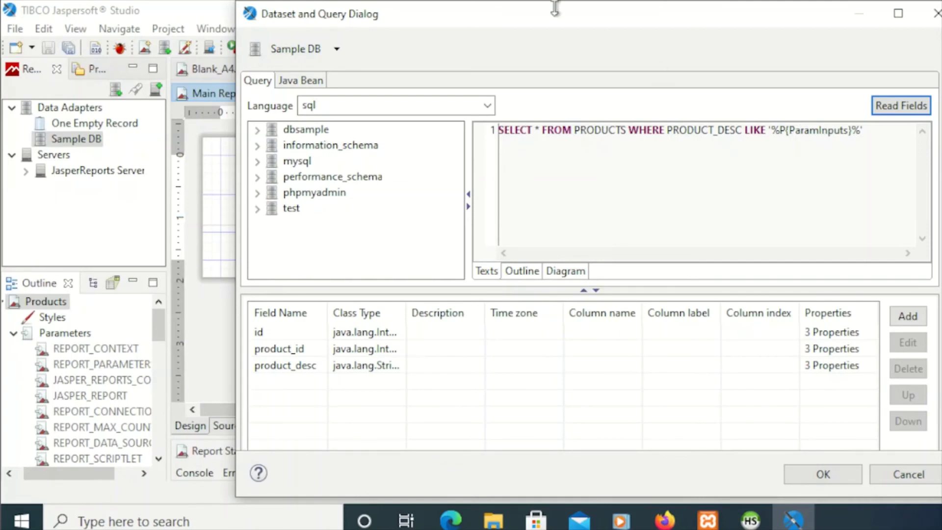
left_click_drag(558, 11, 498, 11)
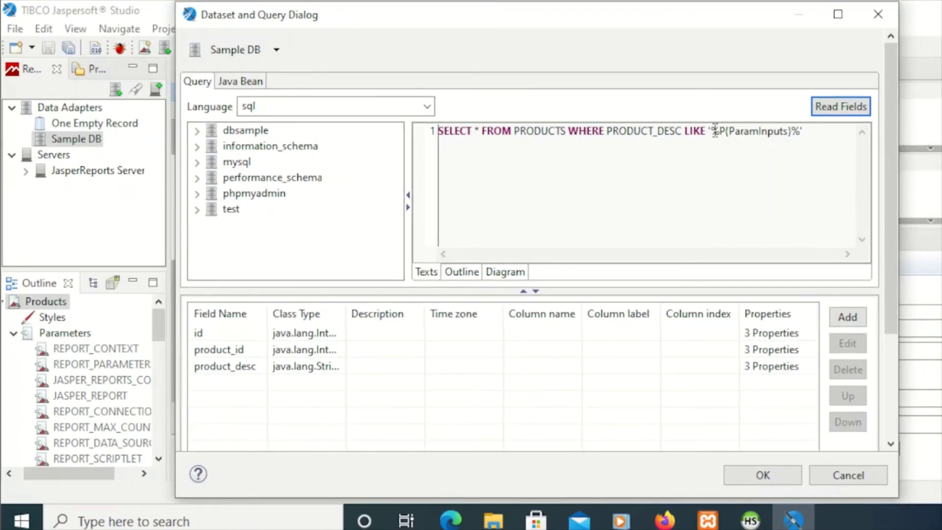
left_click_drag(710, 130, 809, 131)
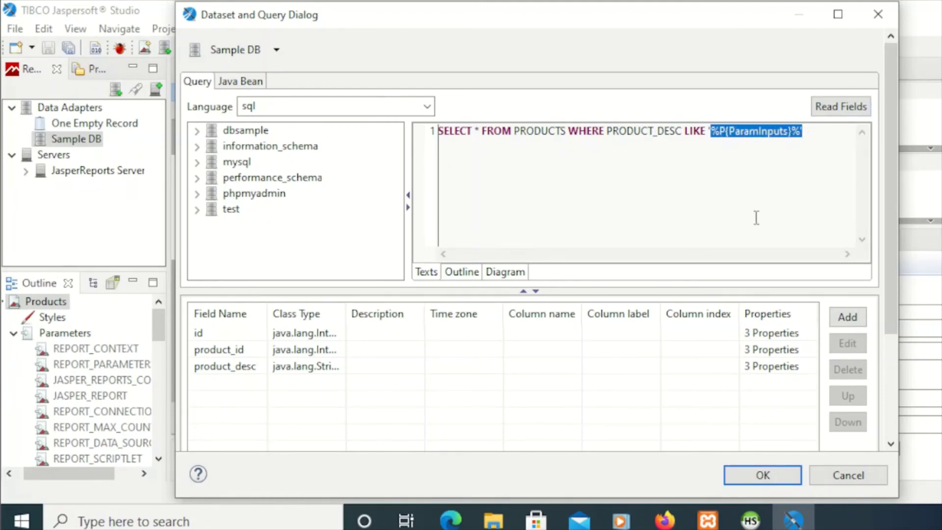
left_click(763, 475)
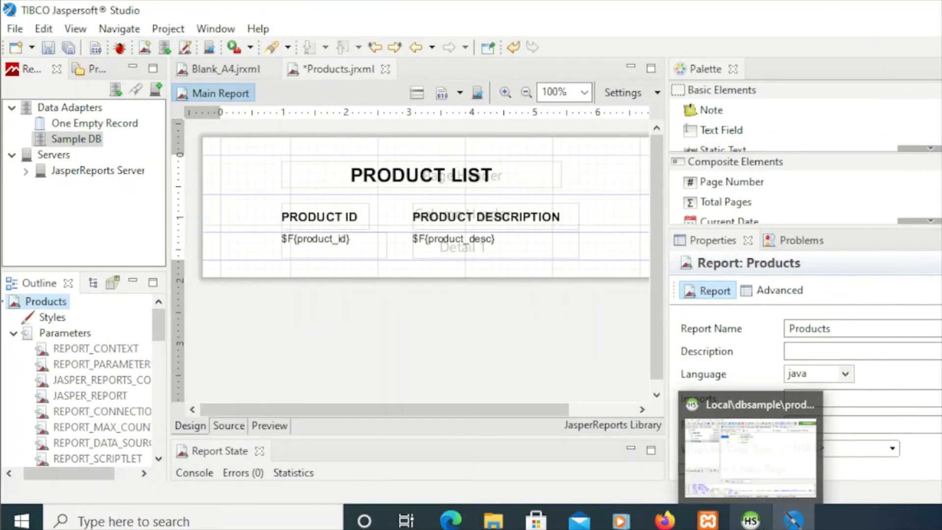
Open the report preview, then bring HeidiSQL's products table to the front
left_click(258, 424)
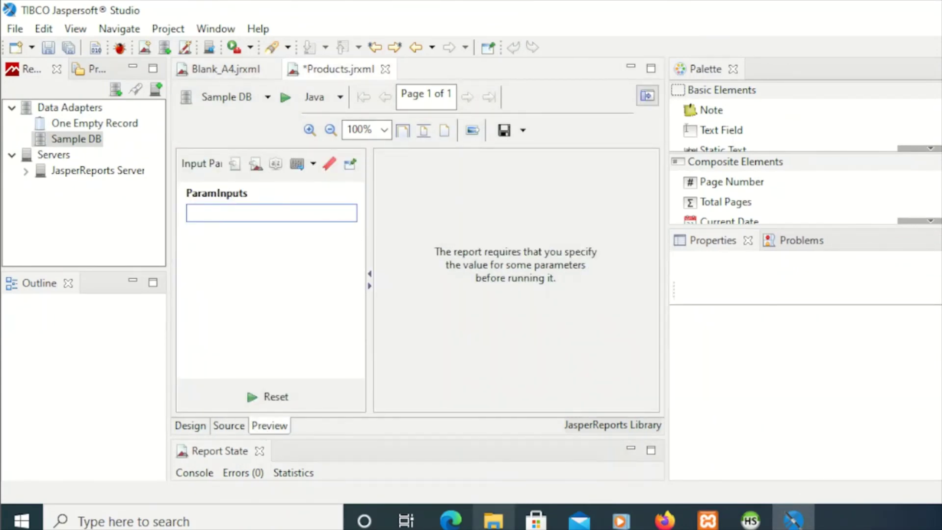
left_click(749, 524)
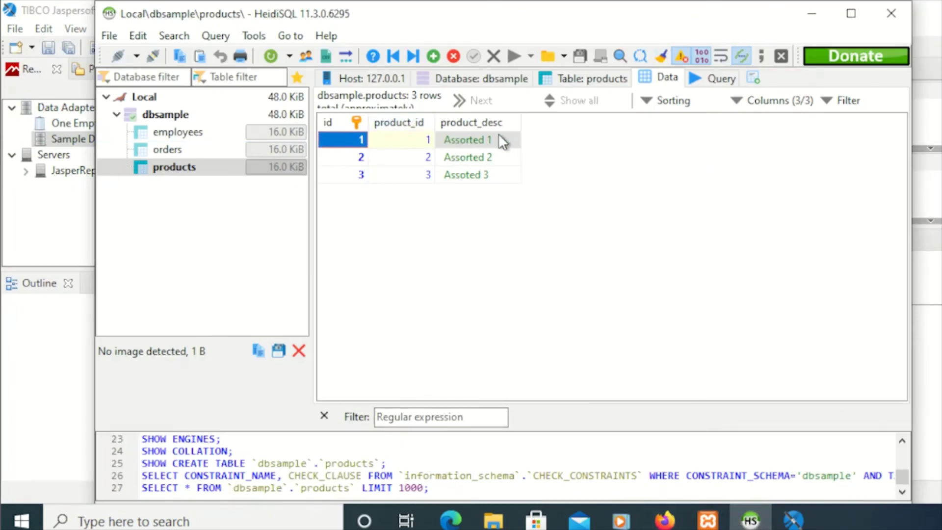
Check the second and Assoted 3 product descriptions, then minimize HeidiSQL
left_click(479, 159)
left_click(480, 180)
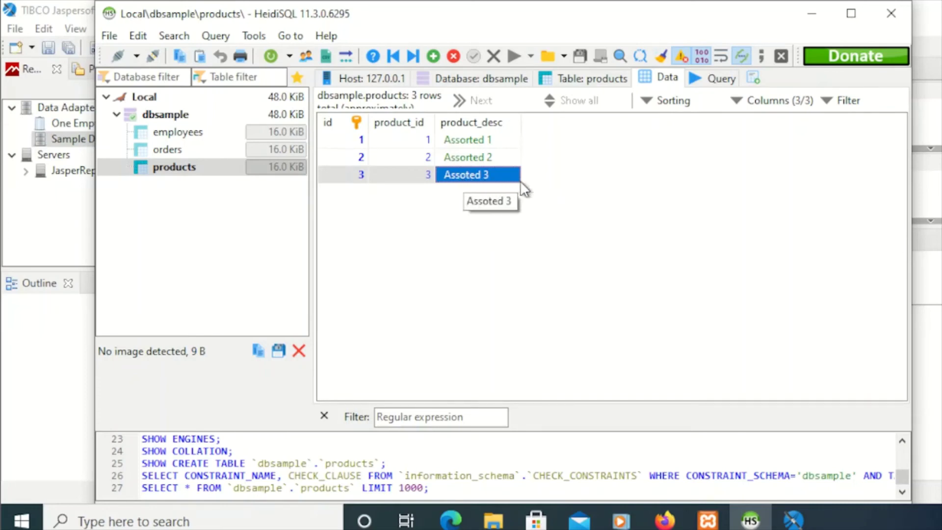
left_click(807, 19)
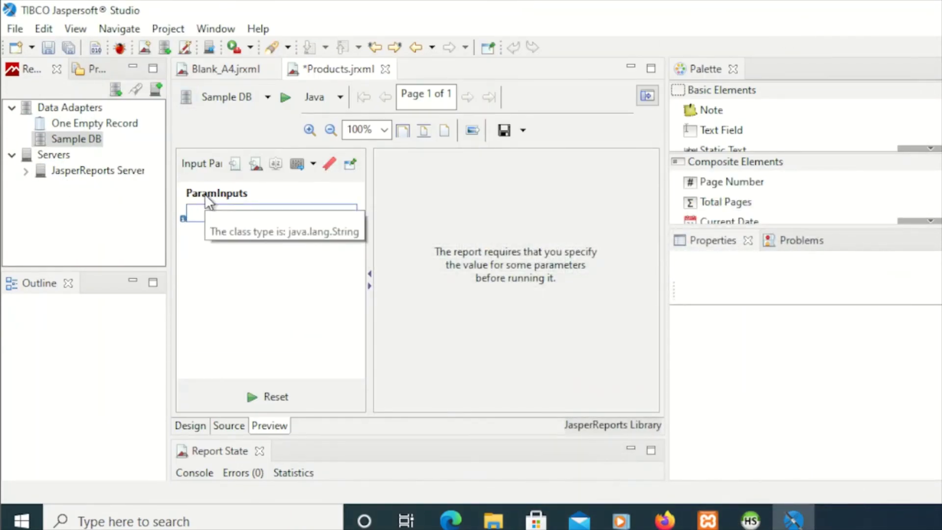
Run the report with ParamInputs set to 3 and rerun the preview
type("3")
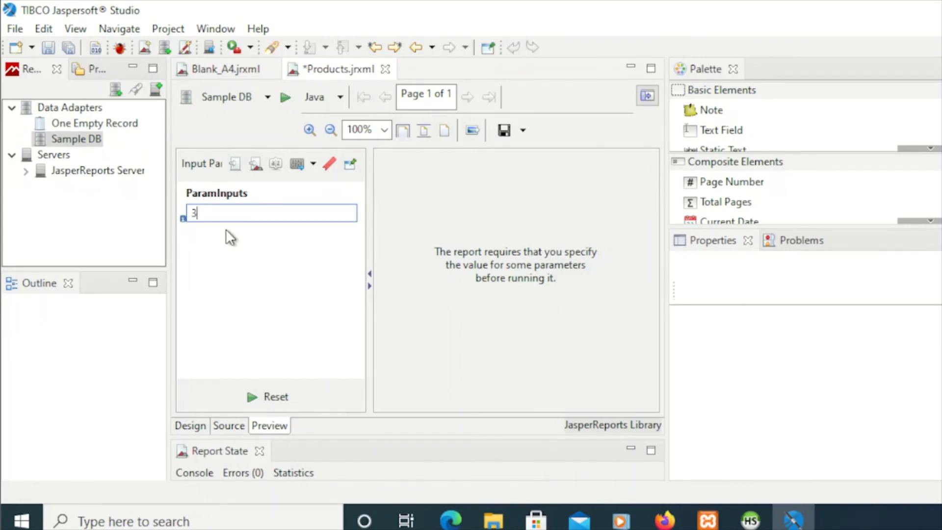
key("Return")
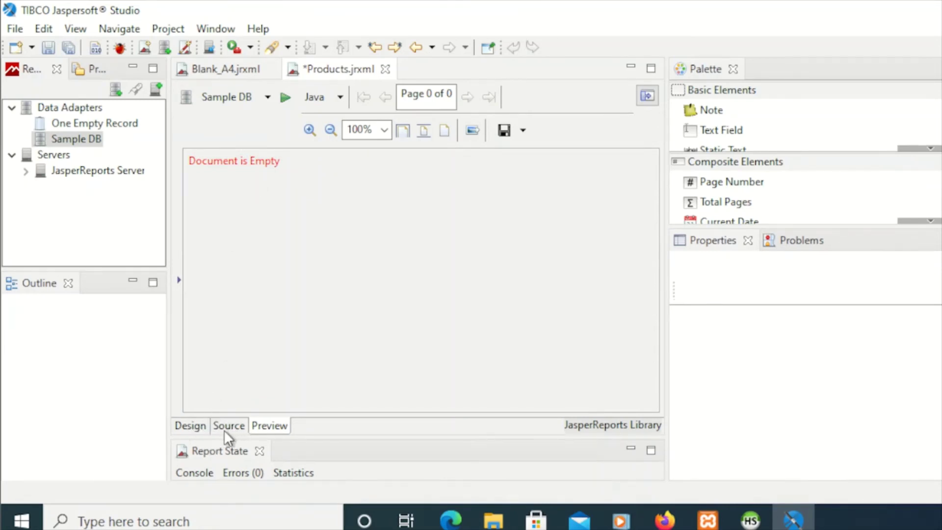
left_click(190, 427)
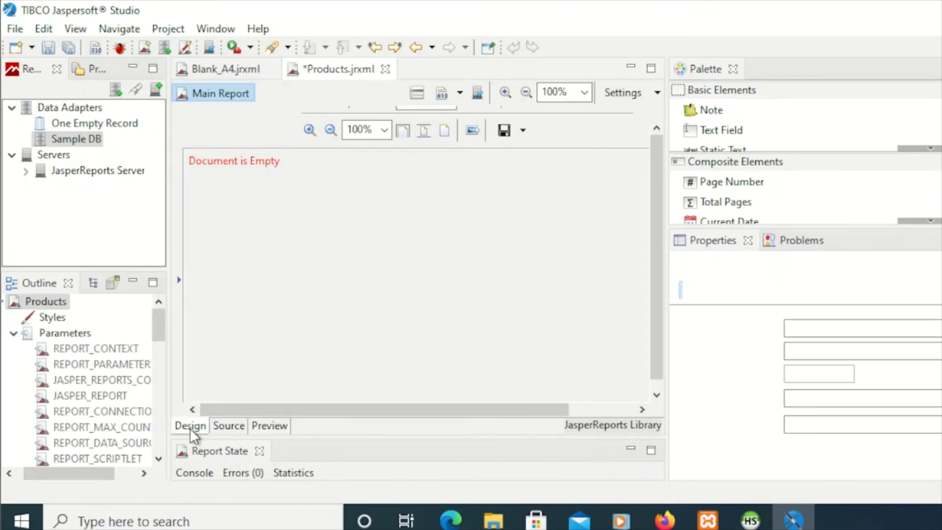
left_click(269, 427)
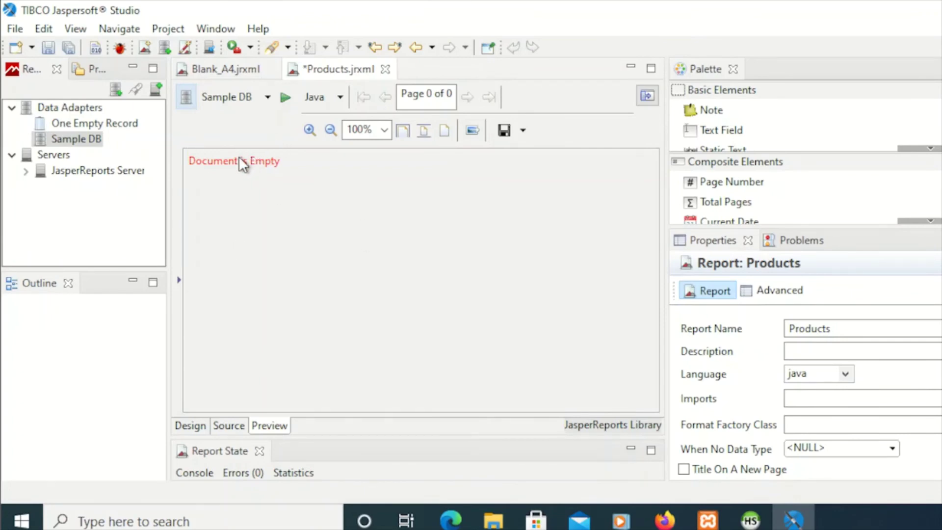
left_click(284, 98)
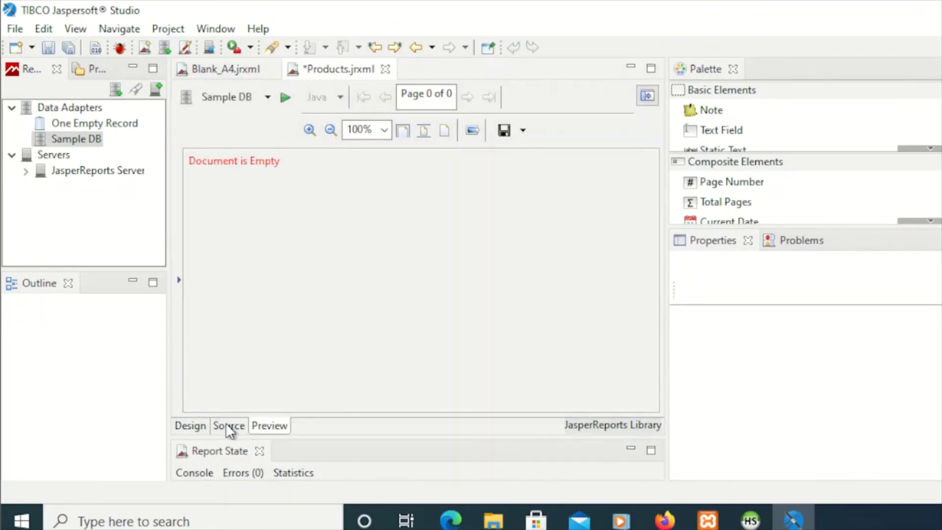
Reopen the preview, browse the output formats and data adapters, then return to Design
left_click(191, 426)
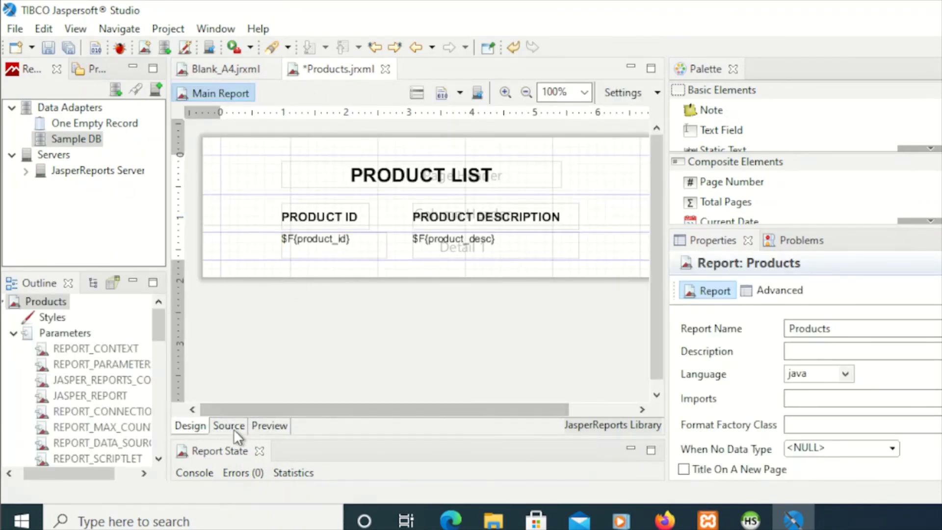
left_click(273, 426)
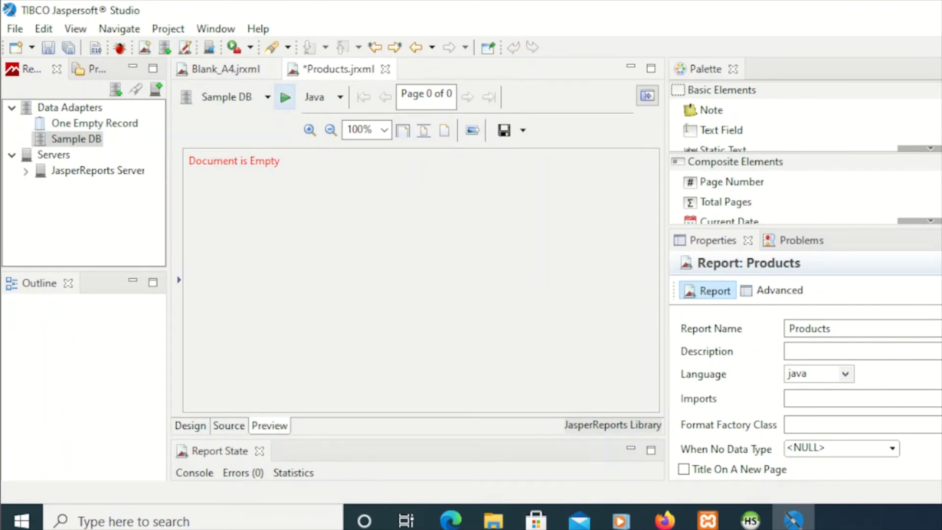
left_click(340, 98)
left_click(267, 98)
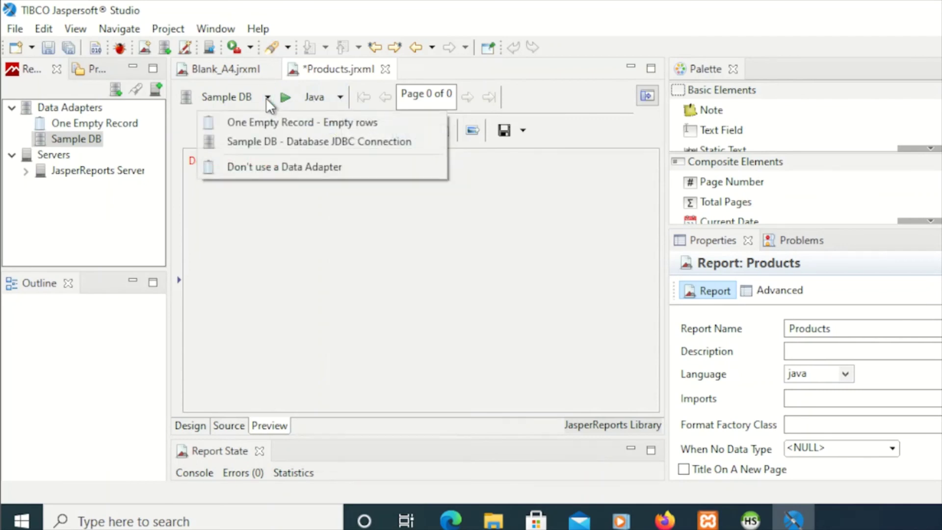
left_click(530, 261)
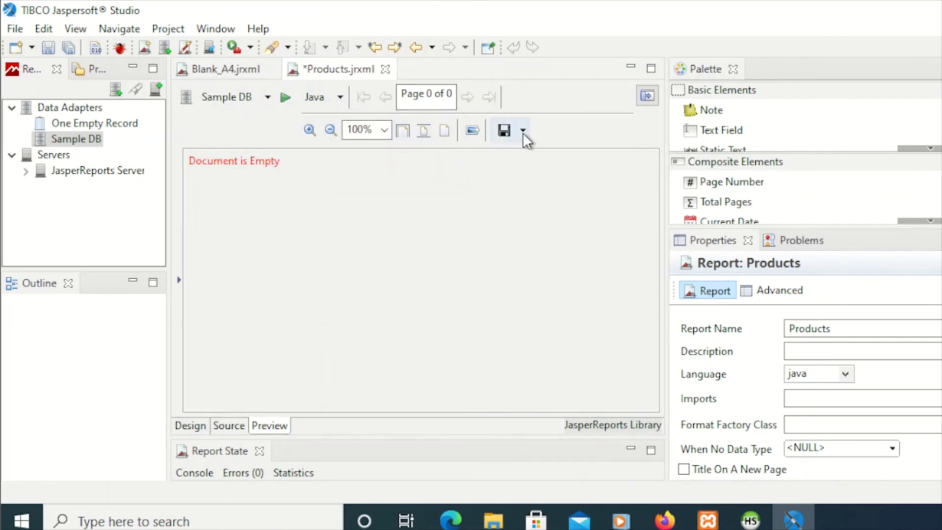
left_click(187, 426)
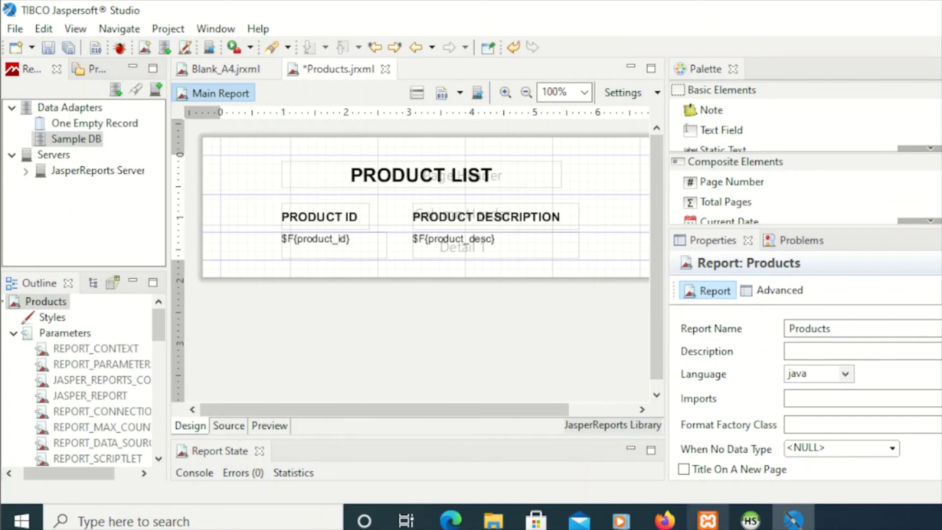
mouse_move(708, 520)
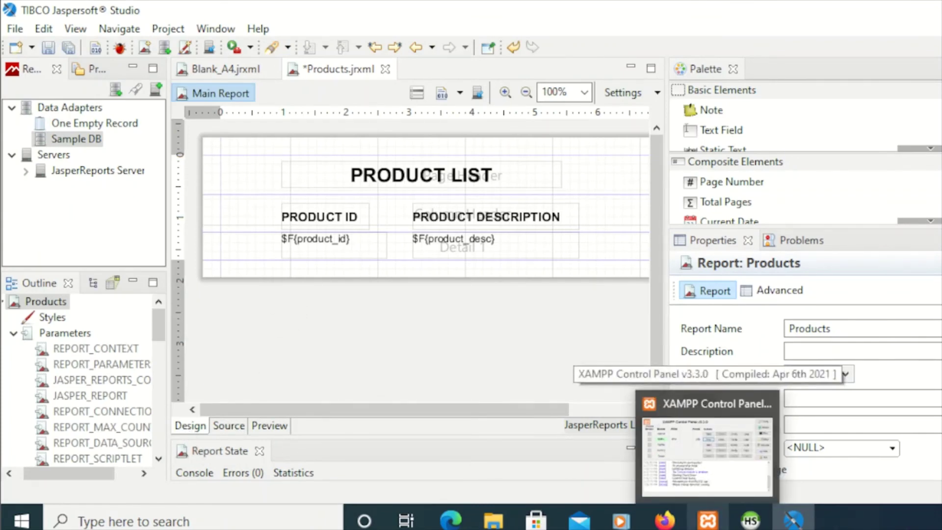
mouse_move(751, 520)
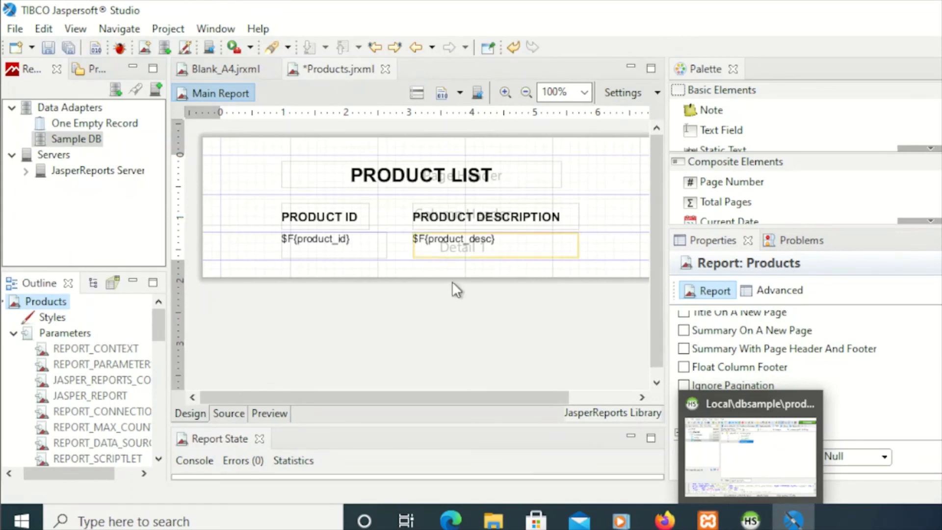
In the Products query, insert $ before P{ParamInputs} in the LIKE pattern
right_click(51, 300)
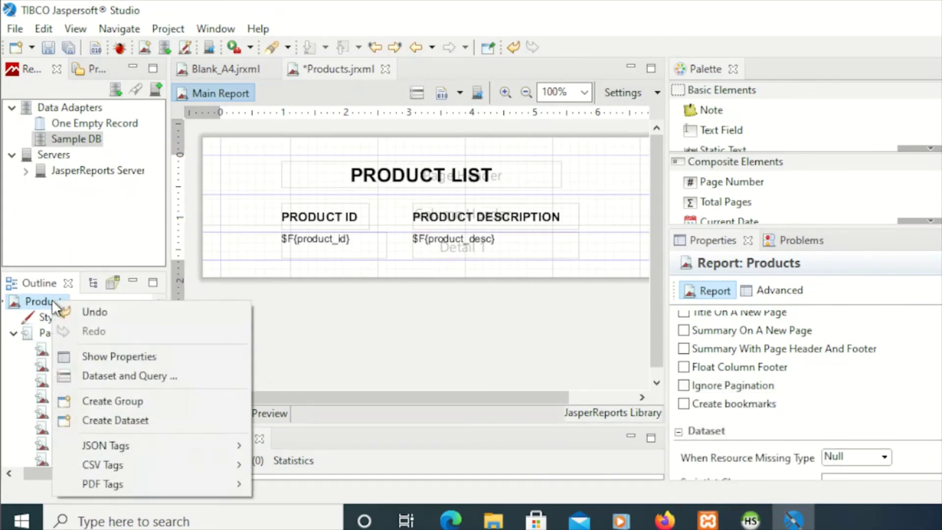
left_click(120, 373)
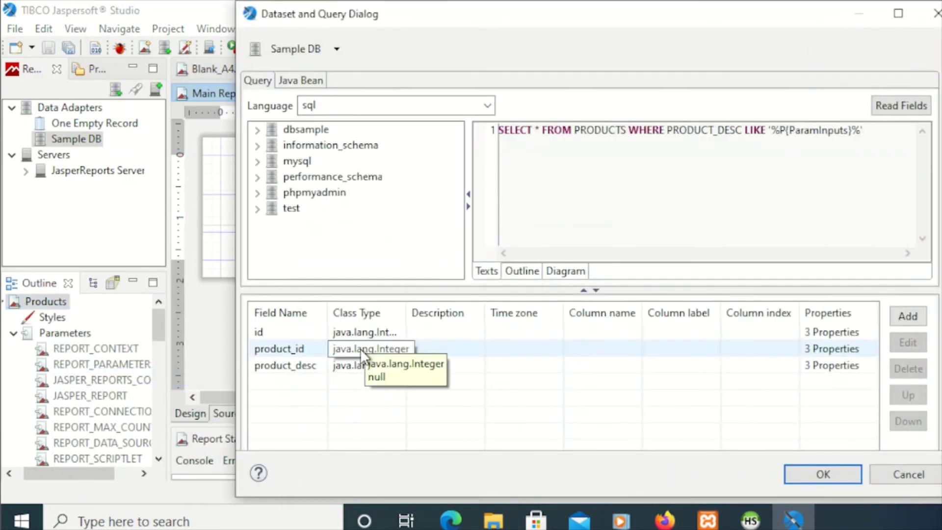
left_click(720, 153)
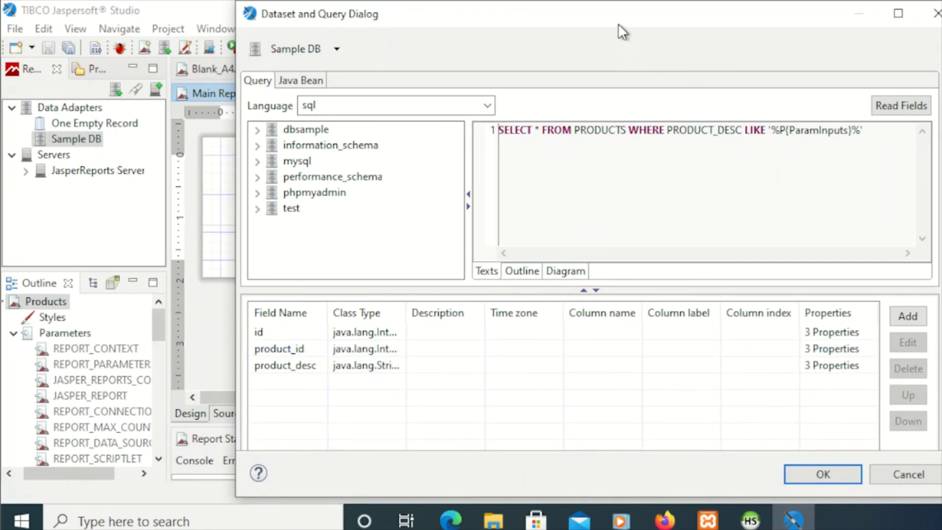
left_click_drag(618, 24, 546, 36)
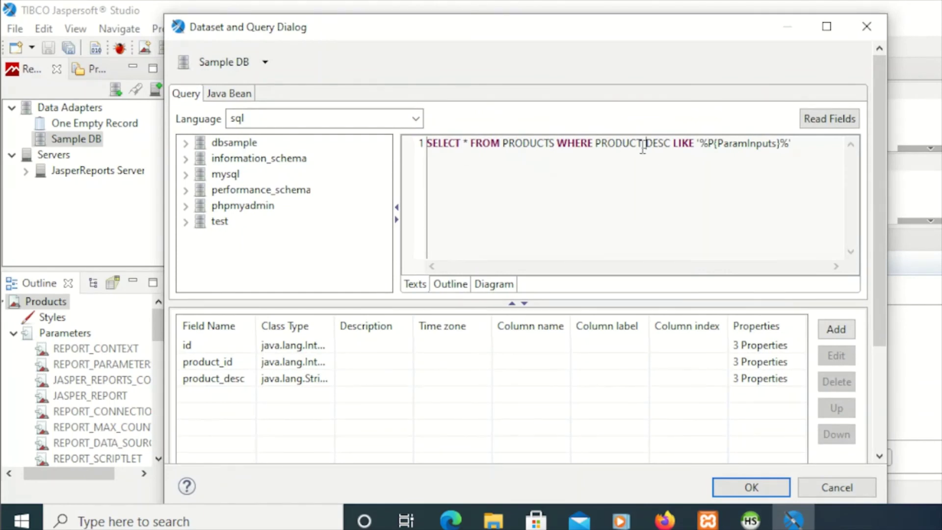
left_click(708, 143)
type("$")
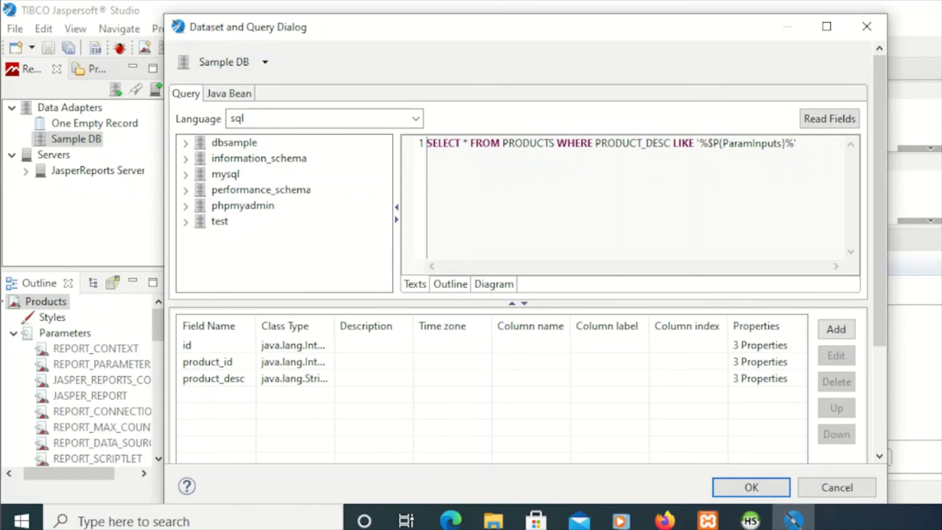
key("Left")
key("Left")
key("Left")
key("Left")
key("Right")
key("Right")
key("Right")
key("Right")
Add ! to form $P!{ParamInputs}, re-read fields, confirm the query, and preview
left_click_drag(708, 142, 787, 143)
key("Left")
key("Right")
key("Right")
type("!")
key("Left")
key("Left")
key("Right")
key("Right")
key("Left")
key("Left")
key("Left")
key("Left")
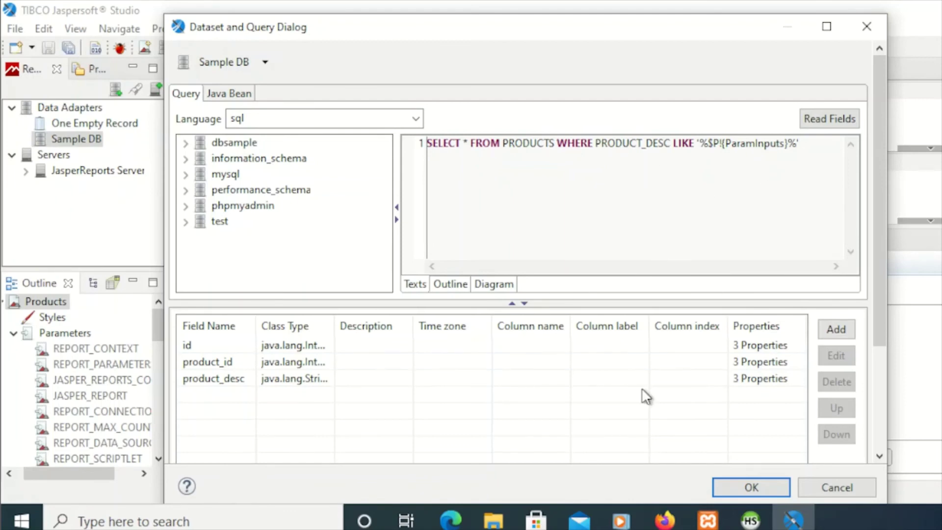
left_click(820, 119)
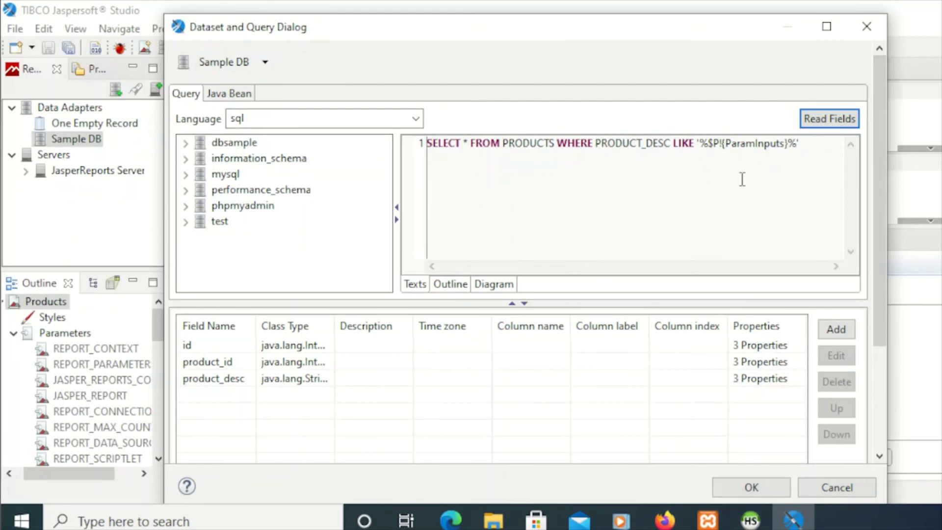
mouse_move(750, 519)
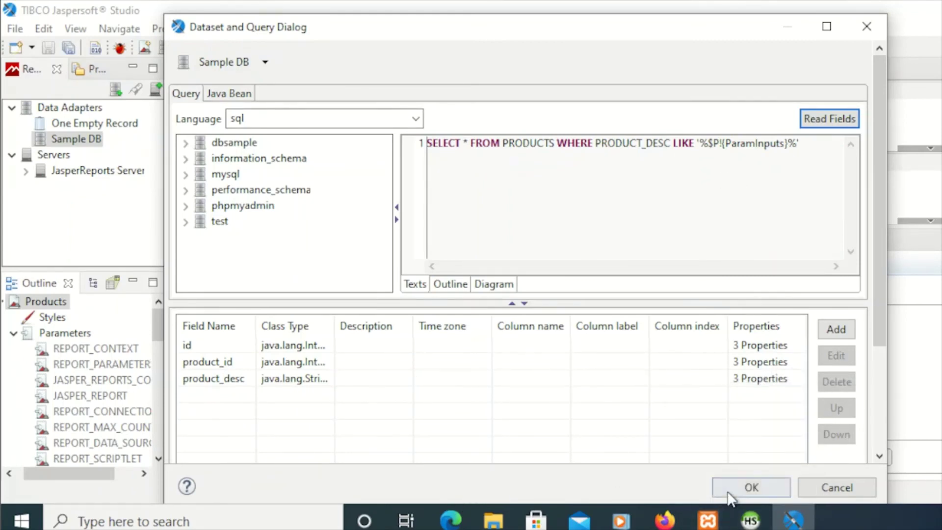
left_click(750, 488)
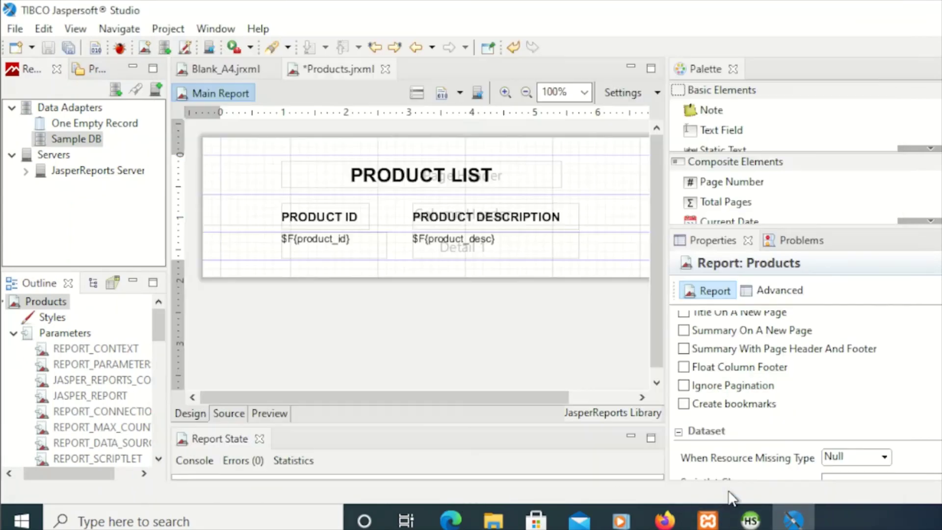
left_click(268, 413)
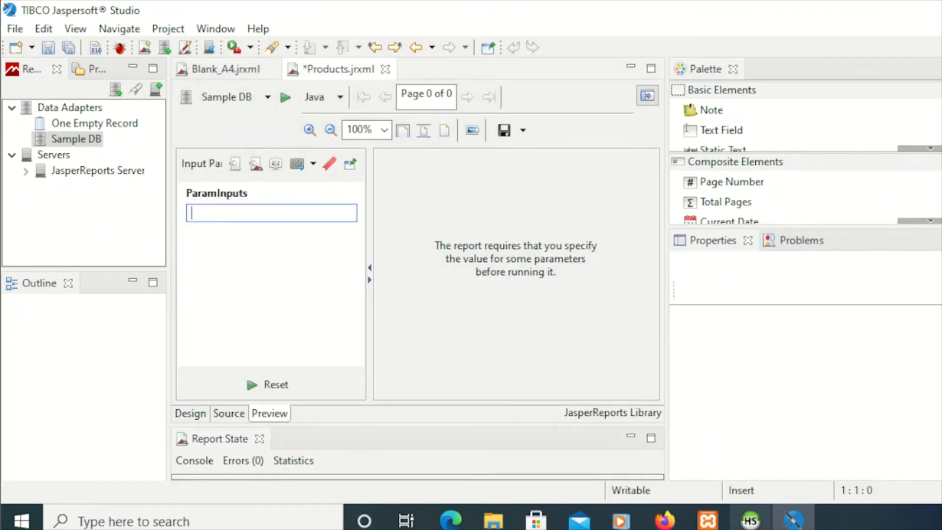
In HeidiSQL's products grid, change the third description from 'Assoted 3' to 'Assorted 3'
mouse_move(750, 520)
left_click(750, 446)
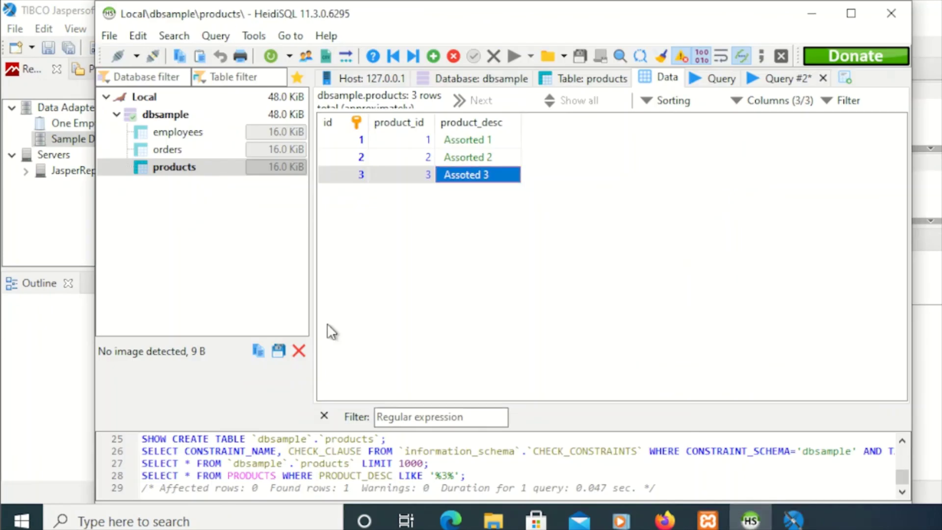
left_click(464, 174)
left_click(463, 174)
type("r")
key("Return")
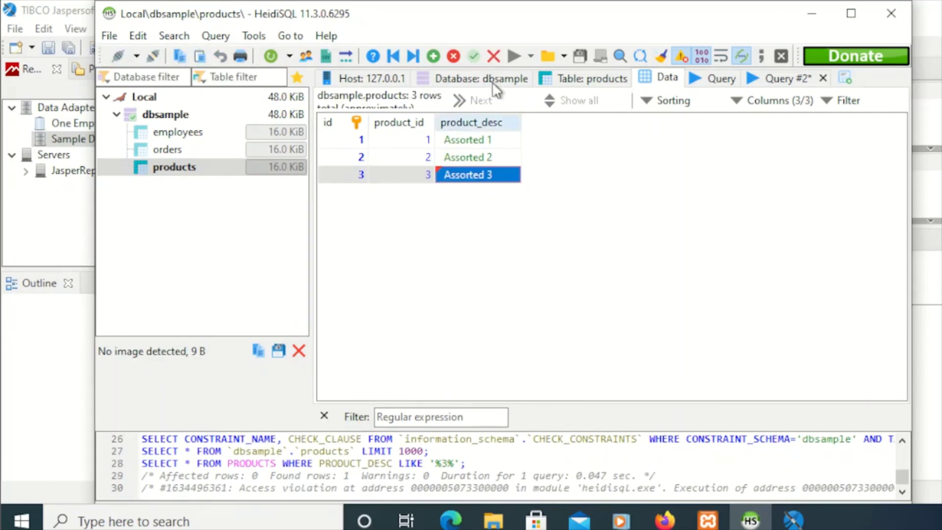
Post the edited row to the products table and check the saved 'Assorted 3' value
left_click(472, 57)
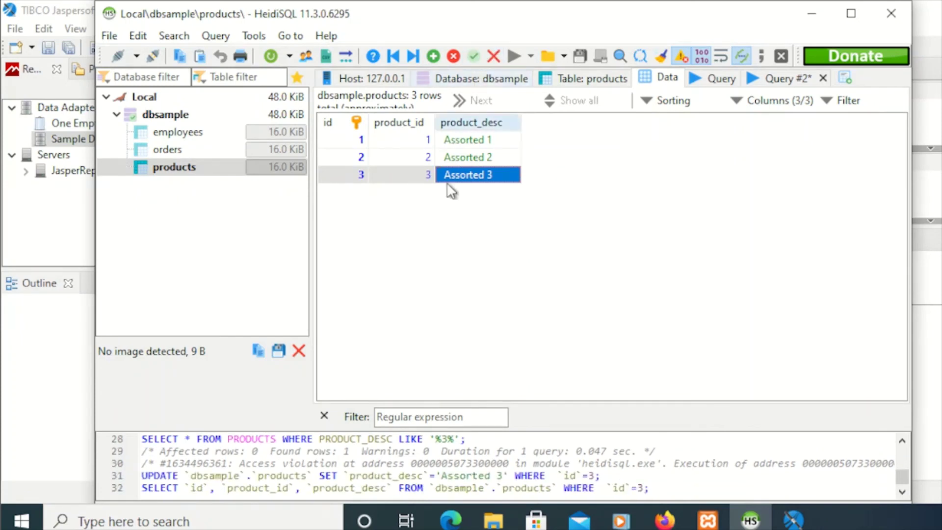
left_click(472, 157)
left_click(469, 177)
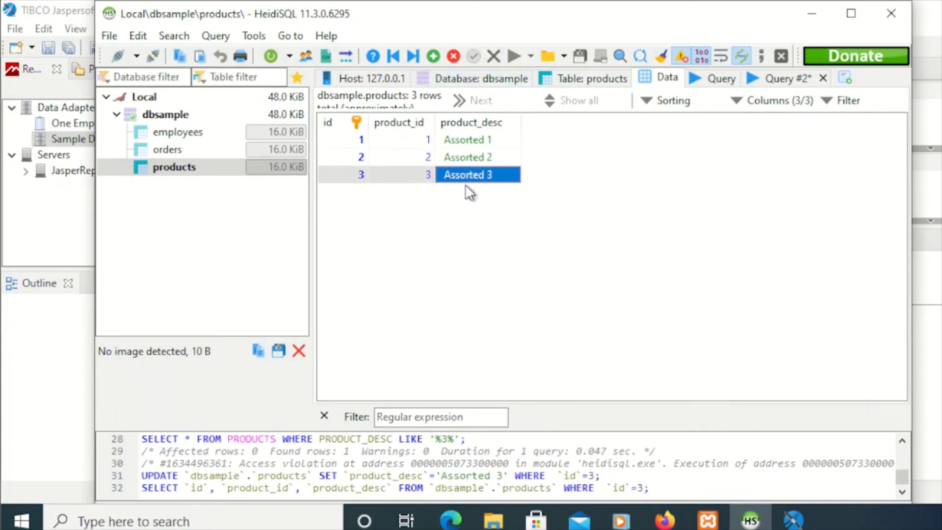
Preview the Products report in Jaspersoft Studio with ParamInputs set to 3
key("alt+Tab")
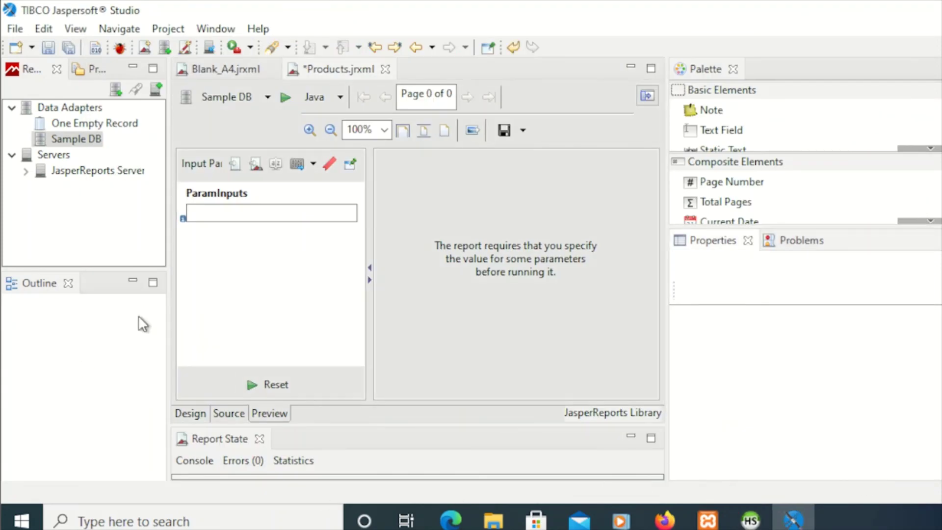
left_click(228, 215)
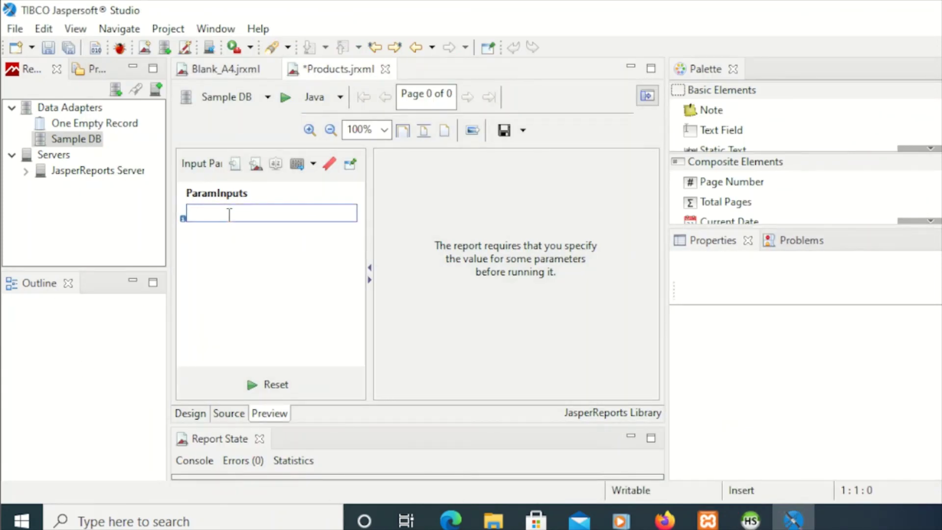
type("3")
key("Return")
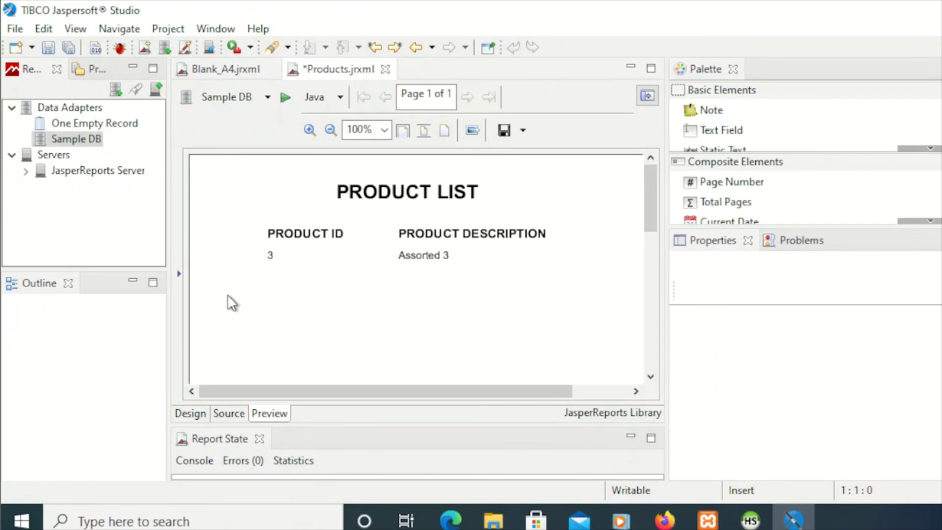
Rerun the preview with ParamInputs changed to 1, listing only Assorted 1
left_click(179, 273)
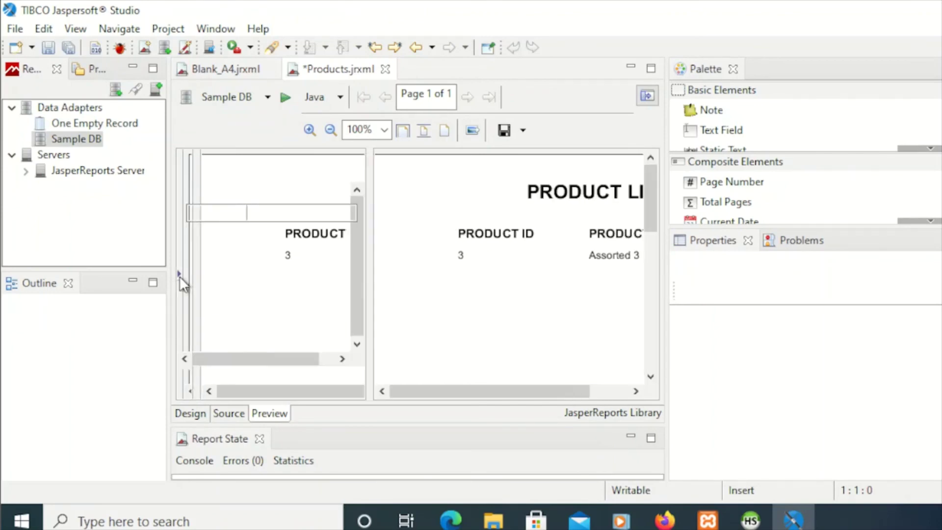
left_click(216, 215)
key("BackSpace")
type("1")
key("Return")
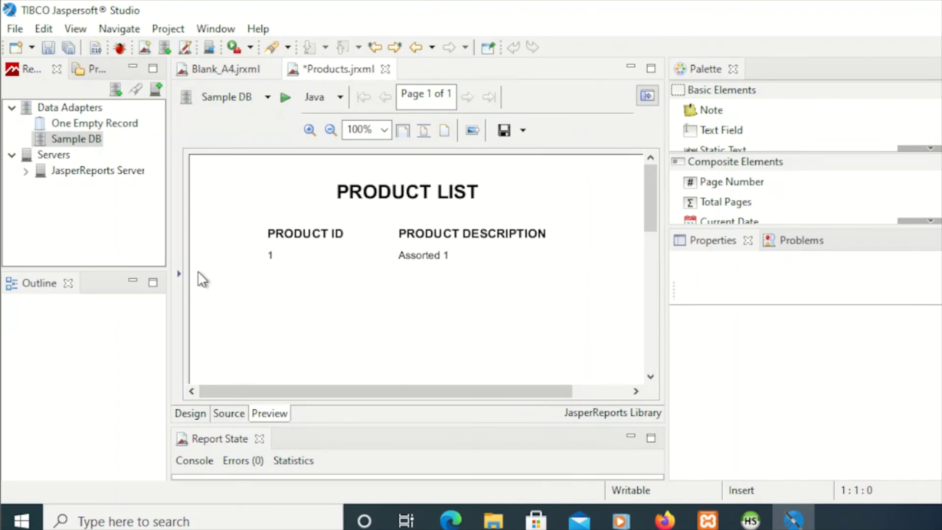
Rerun the preview with an empty ParamInputs value to list all three products
left_click(179, 274)
left_click(221, 213)
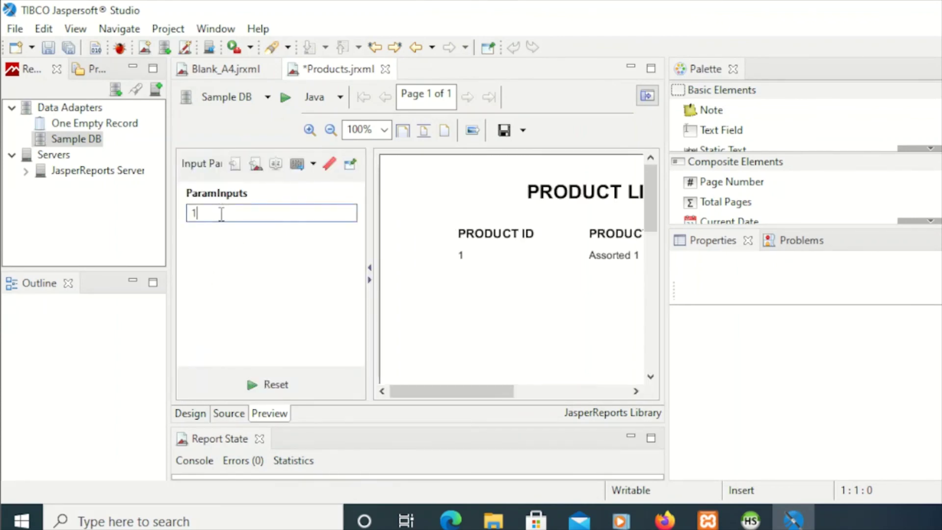
key("BackSpace")
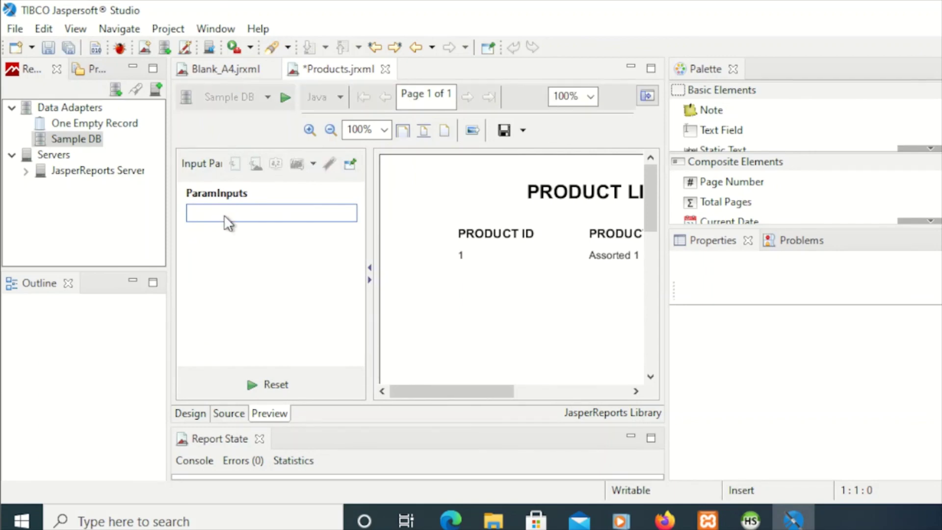
key("Return")
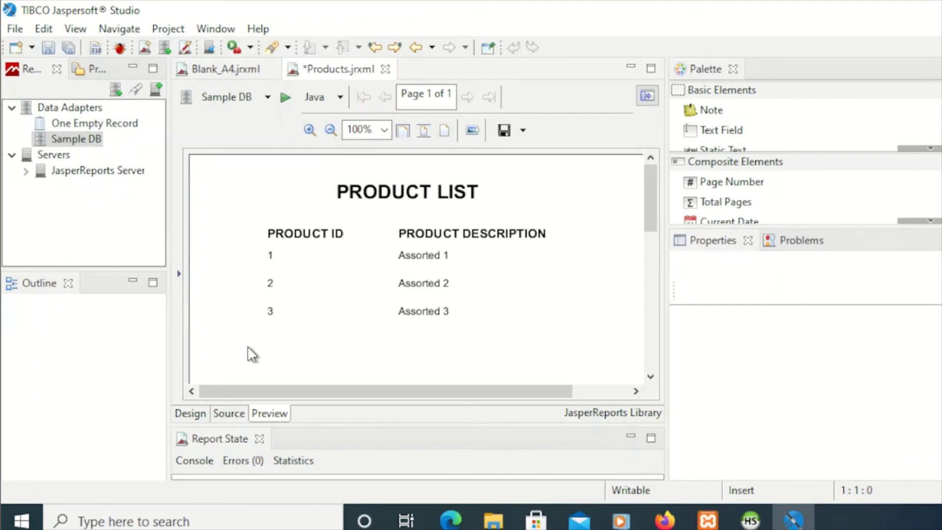
Rerun the preview with ParamInputs 4, which shows 'Document is Empty'
left_click(178, 273)
left_click(233, 210)
type("4")
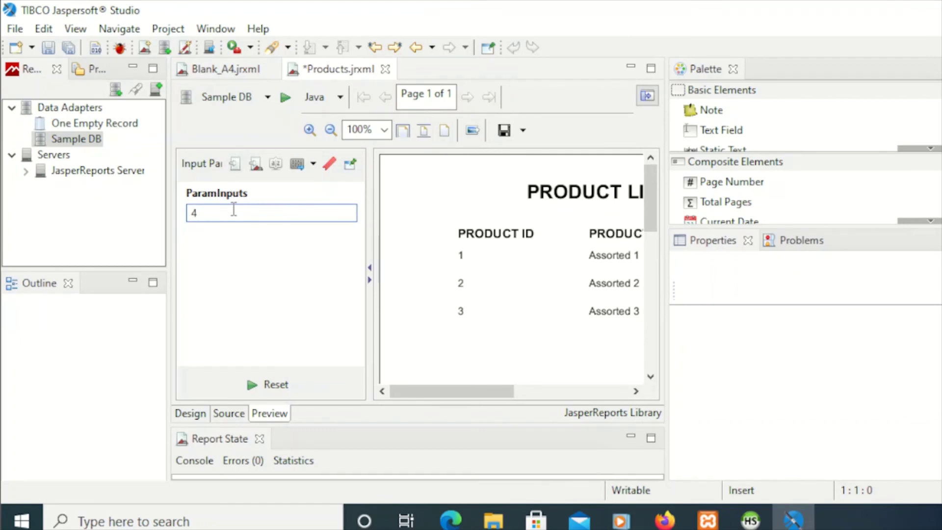
key("Return")
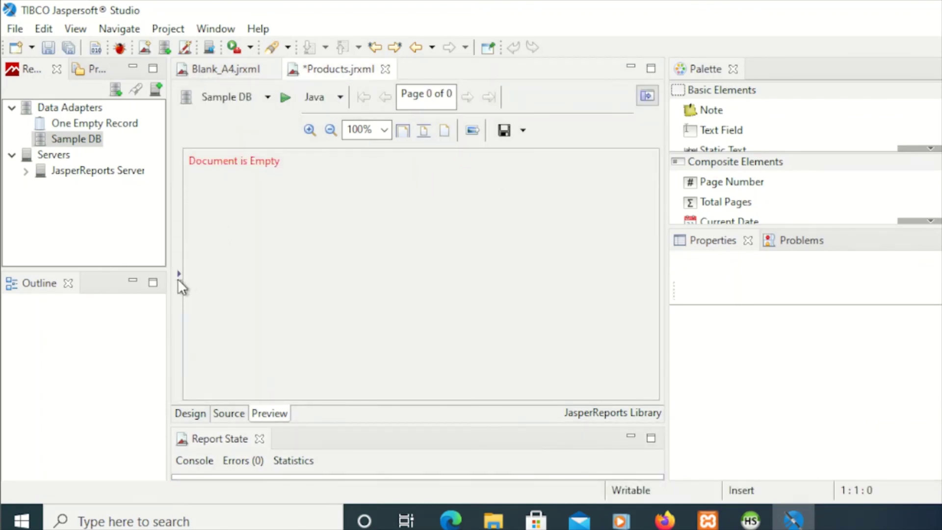
Replace the ParamInputs value 4 with 'assorted' and rerun, listing Assorted 1 to Assorted 3
left_click(180, 273)
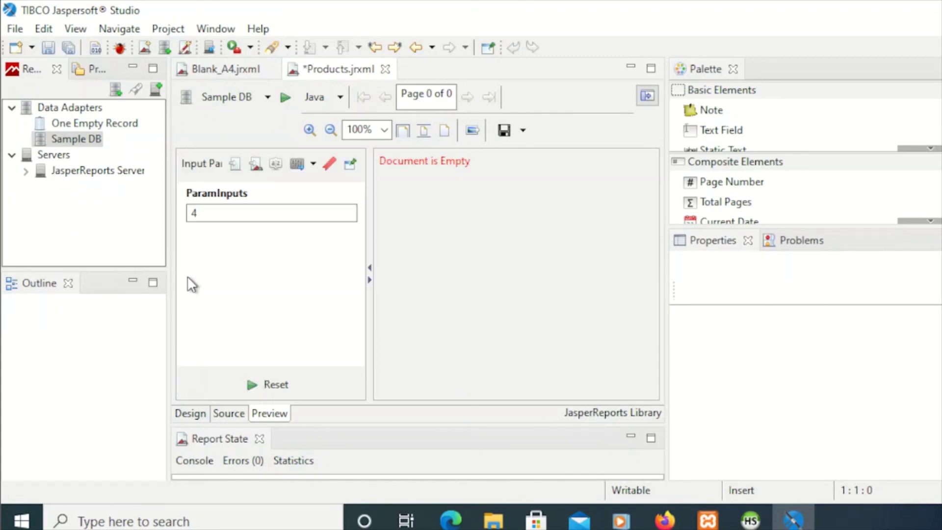
left_click_drag(238, 212, 181, 217)
type("assorted")
key("Return")
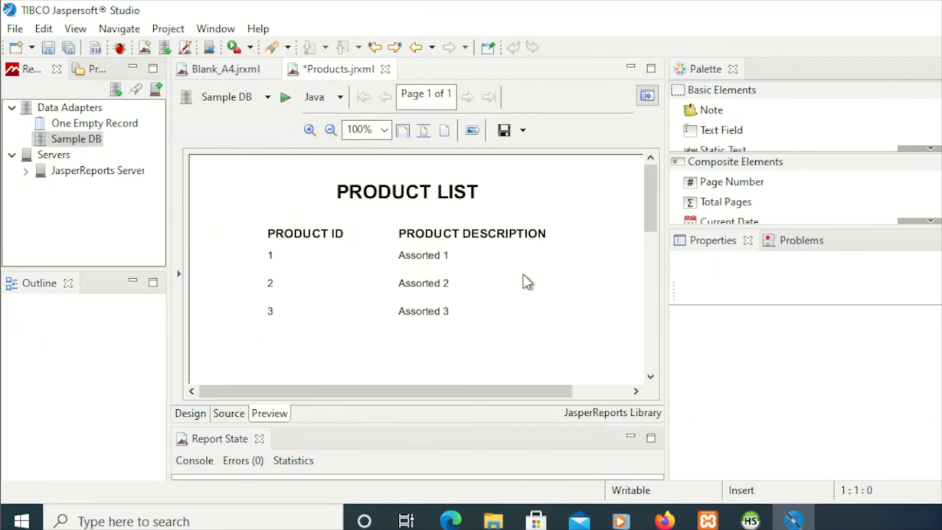
mouse_move(794, 519)
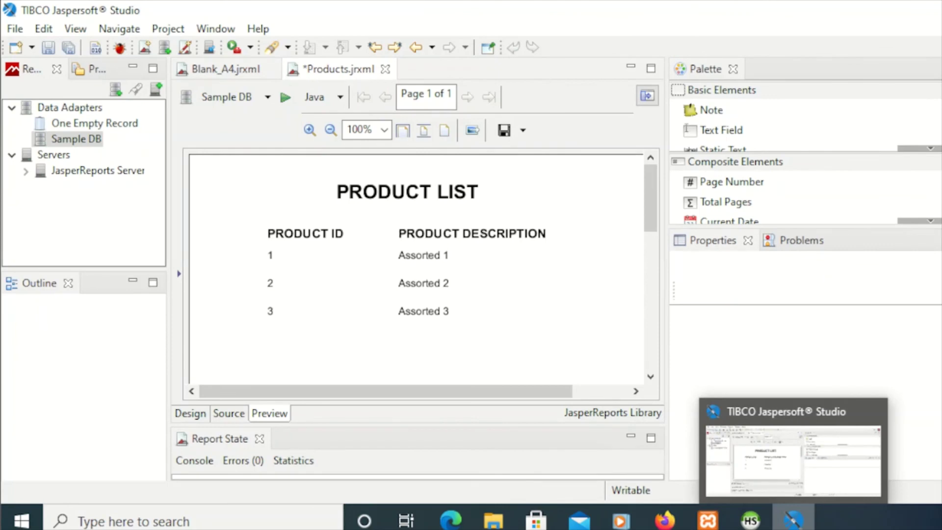